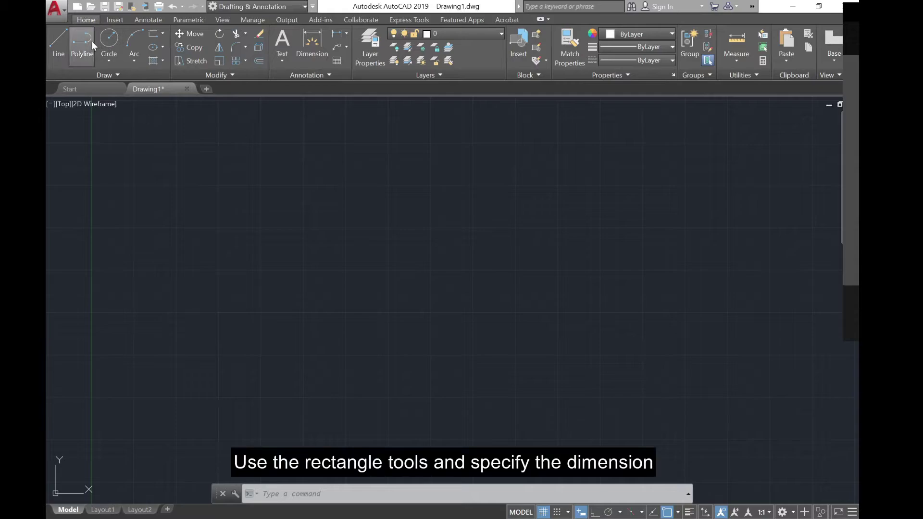
Draw a rectangle 120 units wide and 140 units high
left_click(153, 34)
left_click(312, 214)
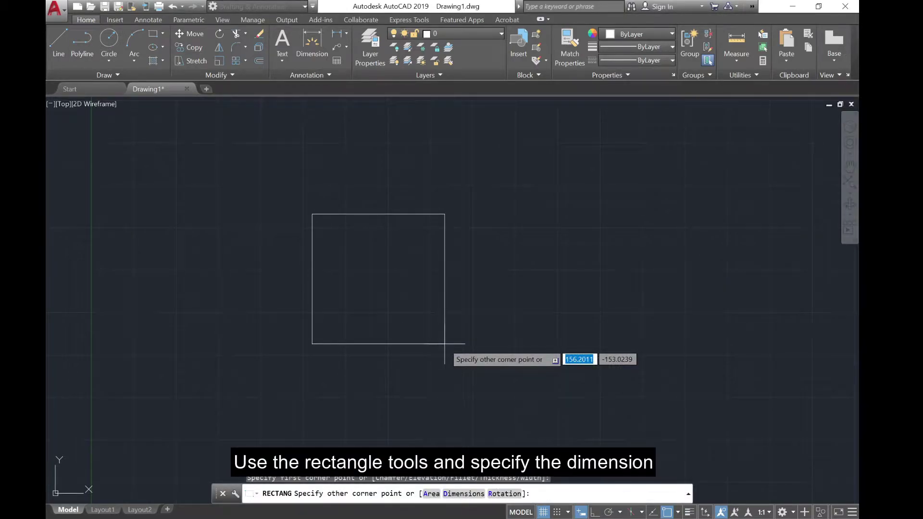
type("1")
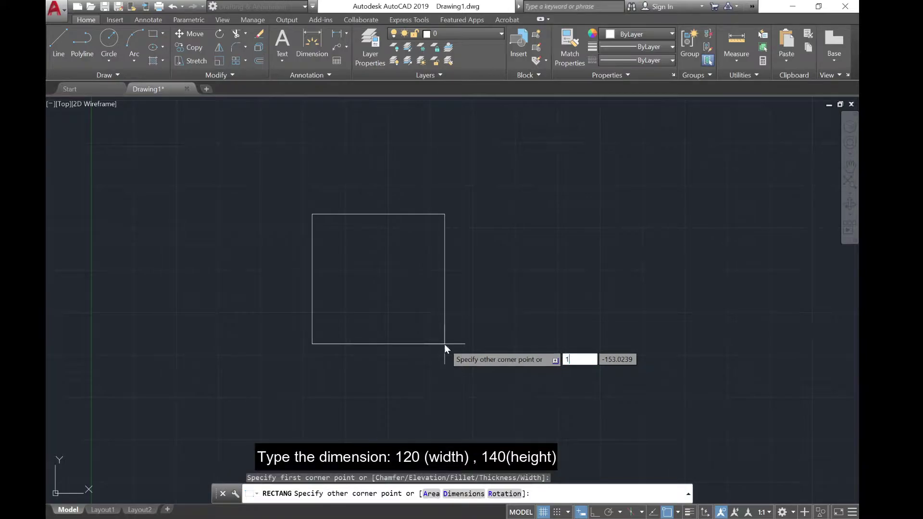
type("20")
key("Tab")
type("1")
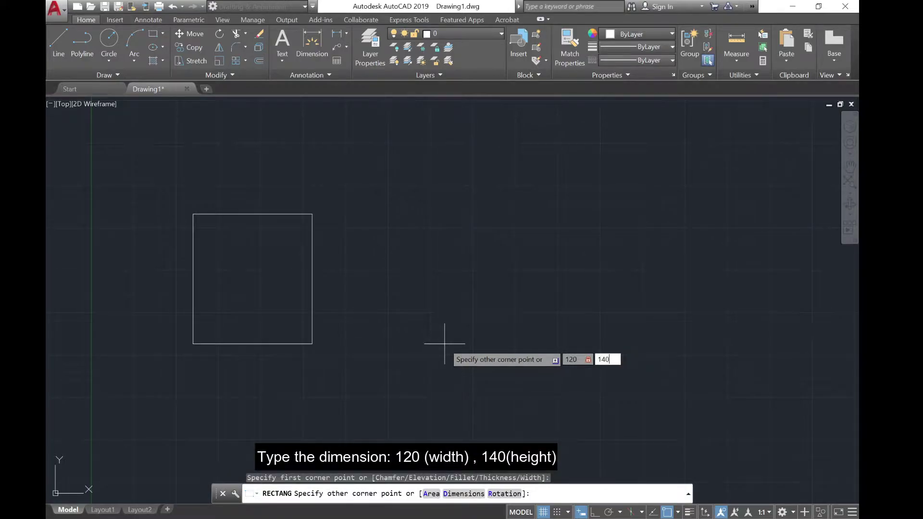
type("40")
key("Return")
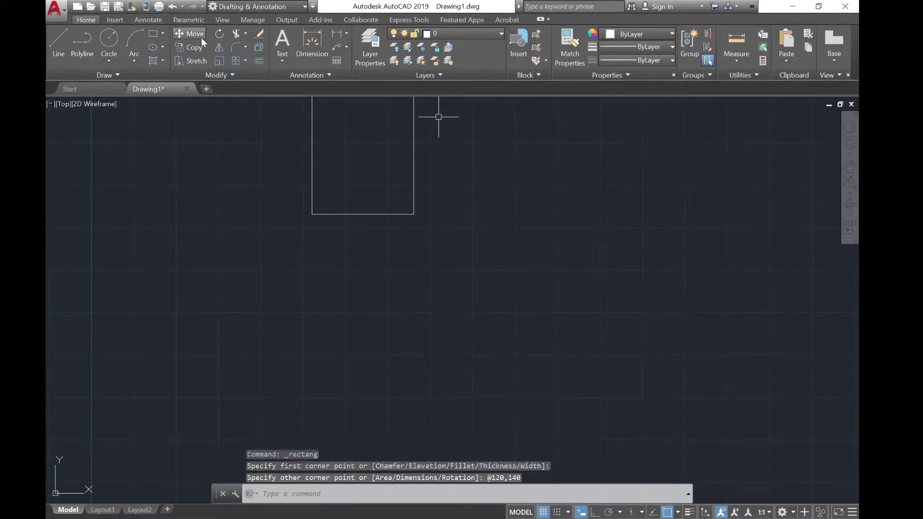
Move the 120 by 140 rectangle down to the middle of the drawing view
type("m")
key("Return")
left_click(437, 115)
left_click(363, 165)
key("Return")
left_click(365, 109)
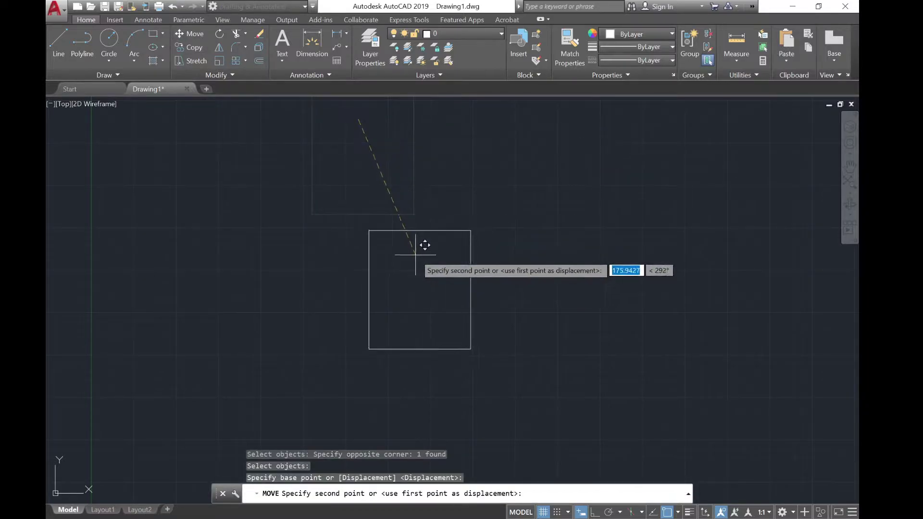
left_click(422, 236)
scroll(415, 256, "up", 2)
key("Escape")
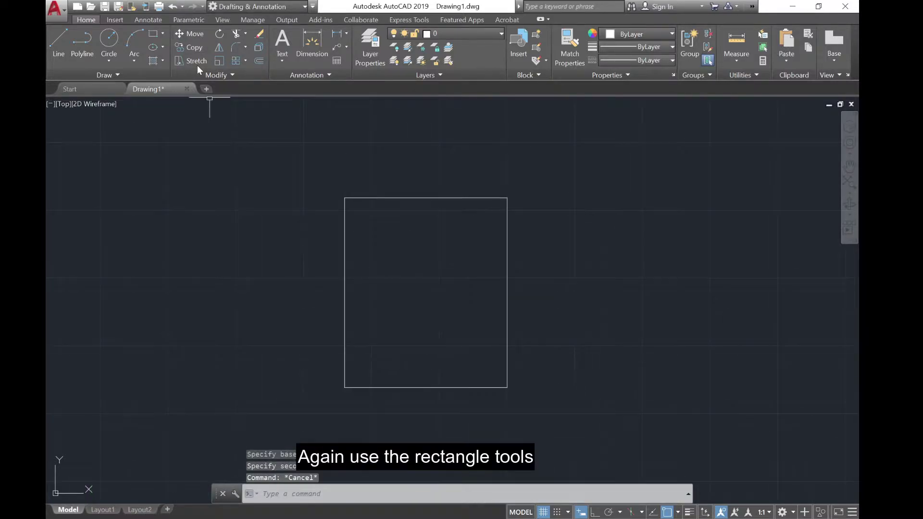
Draw a second rectangle, 50 wide and 100 high, to the left of the large rectangle
left_click(153, 34)
left_click(161, 257)
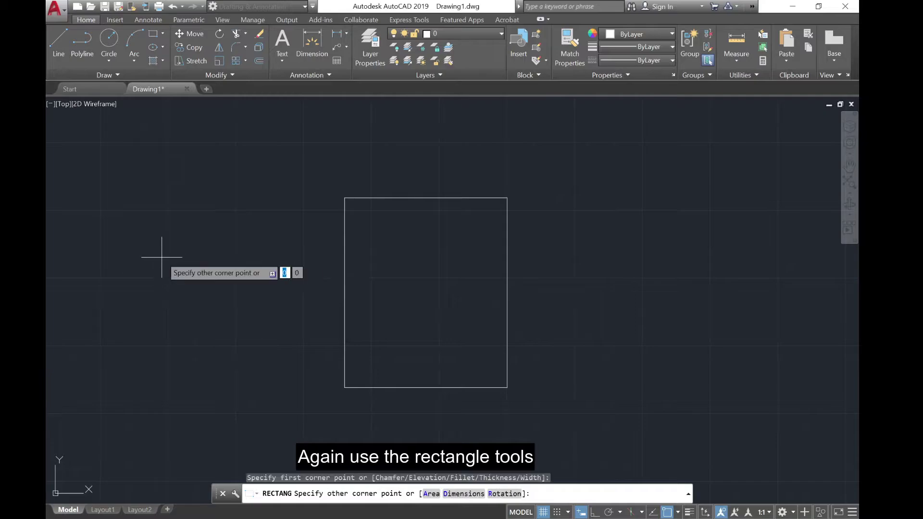
type("50,100")
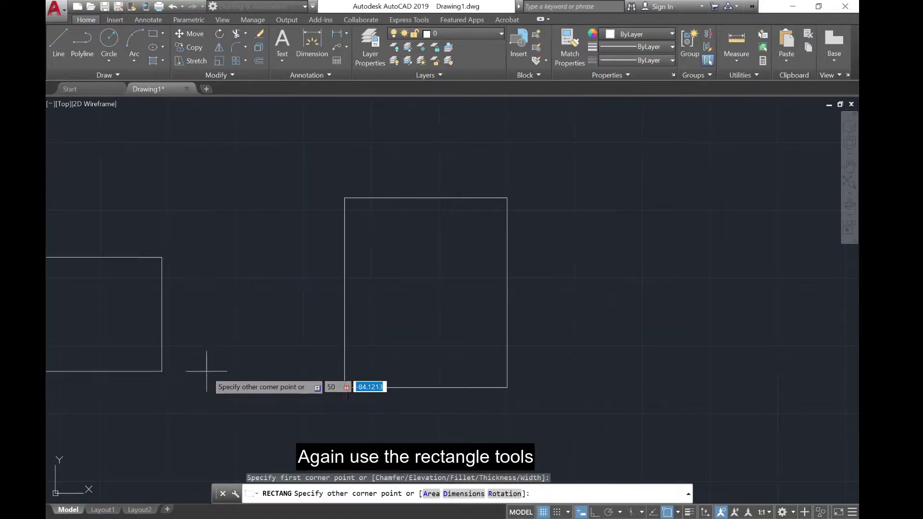
key("Return")
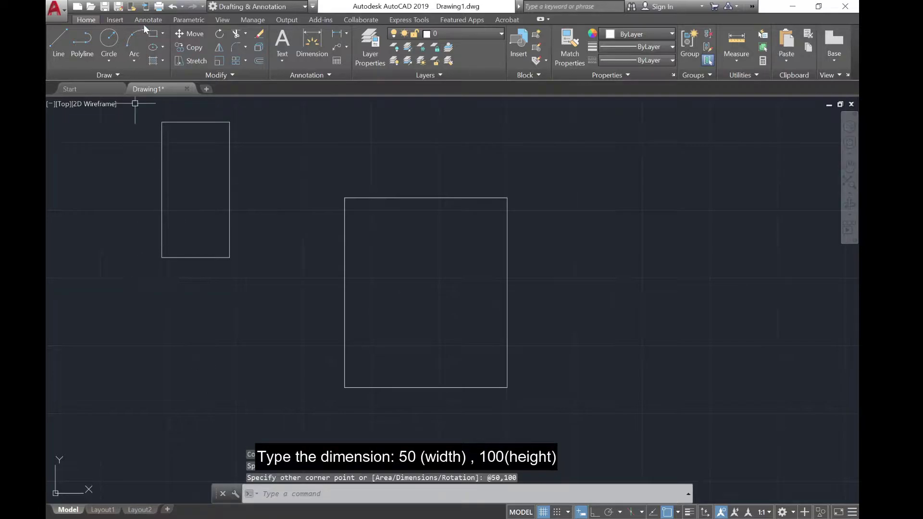
Move the 50 by 100 rectangle close beside the left edge of the large rectangle
left_click(180, 33)
left_click(274, 288)
left_click(181, 136)
key("Return")
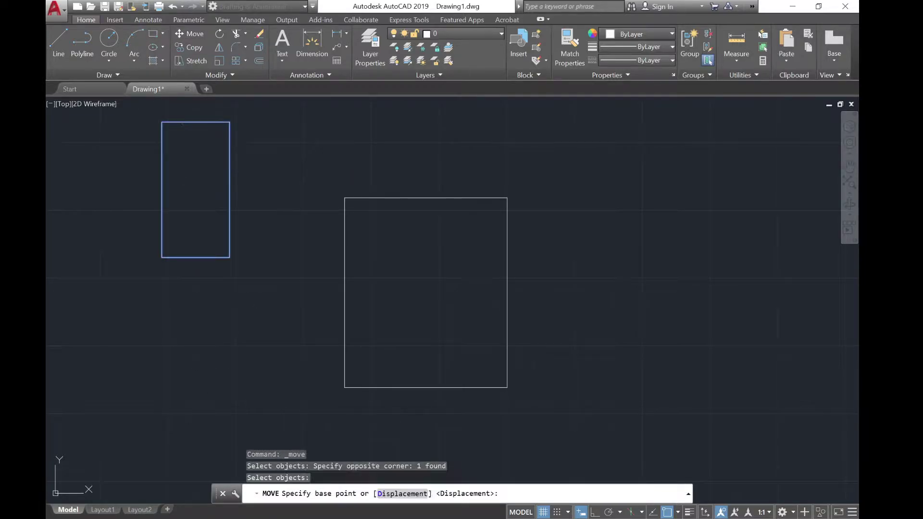
left_click(181, 124)
left_click(289, 226)
key("Escape")
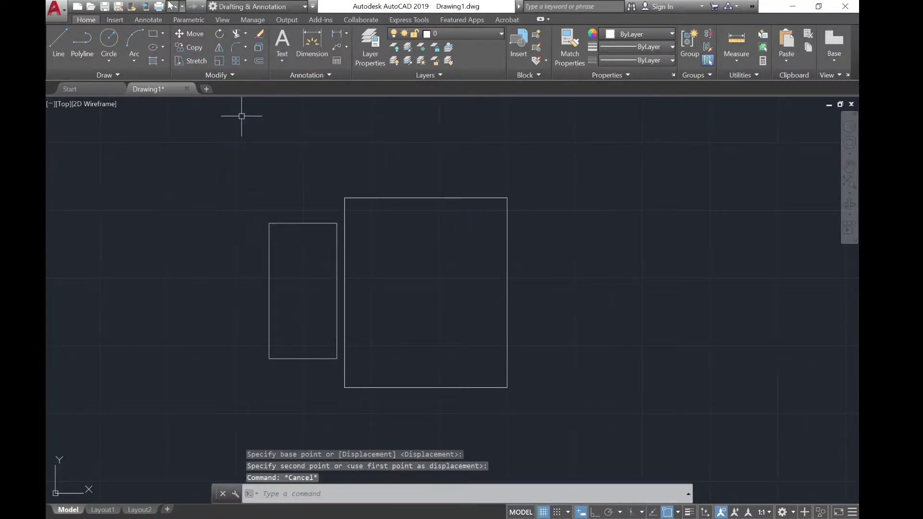
Move the 50 by 100 rectangle so its right edge's midpoint meets the midpoint of the large rectangle's left edge
left_click(195, 34)
left_click(293, 317)
left_click(257, 271)
key("Return")
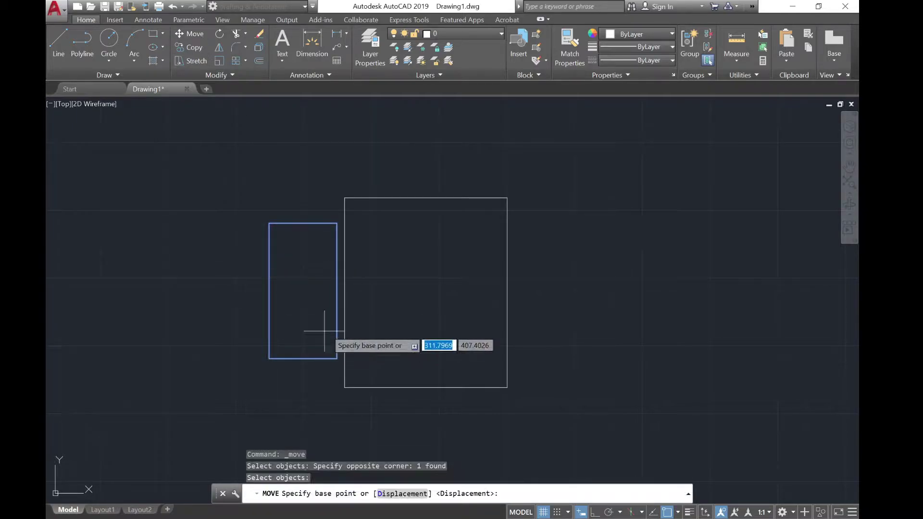
scroll(325, 332, "up", 4)
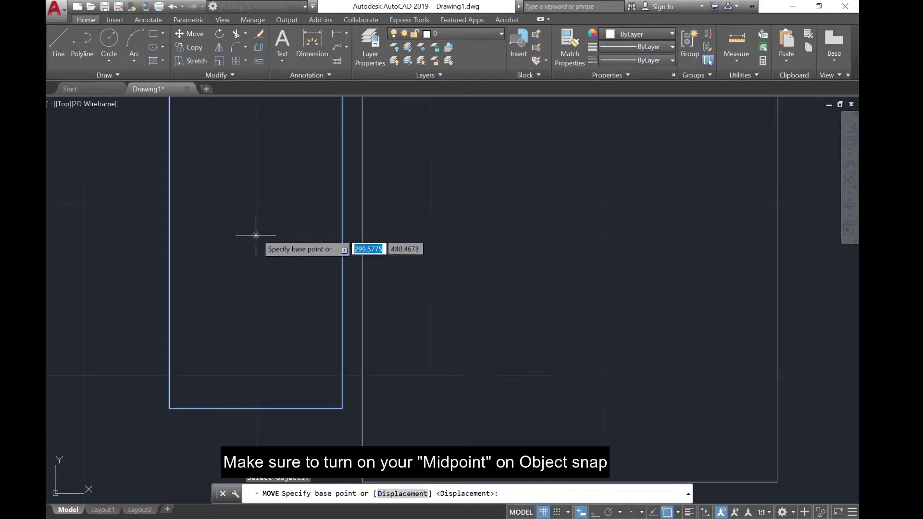
left_click(342, 235)
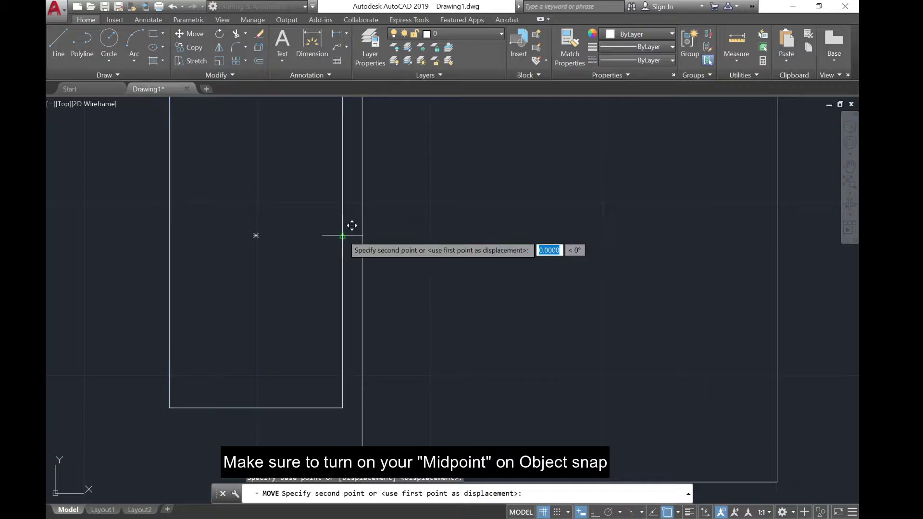
scroll(352, 226, "down", 4)
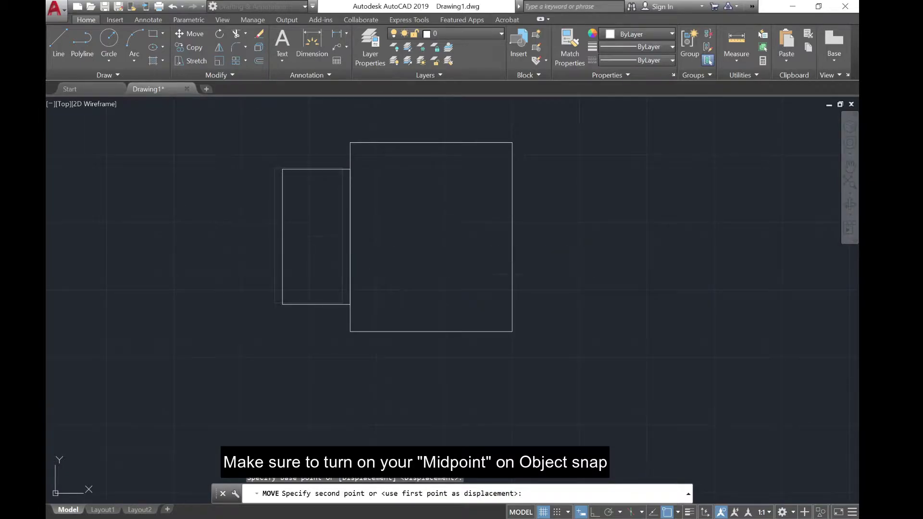
left_click(349, 237)
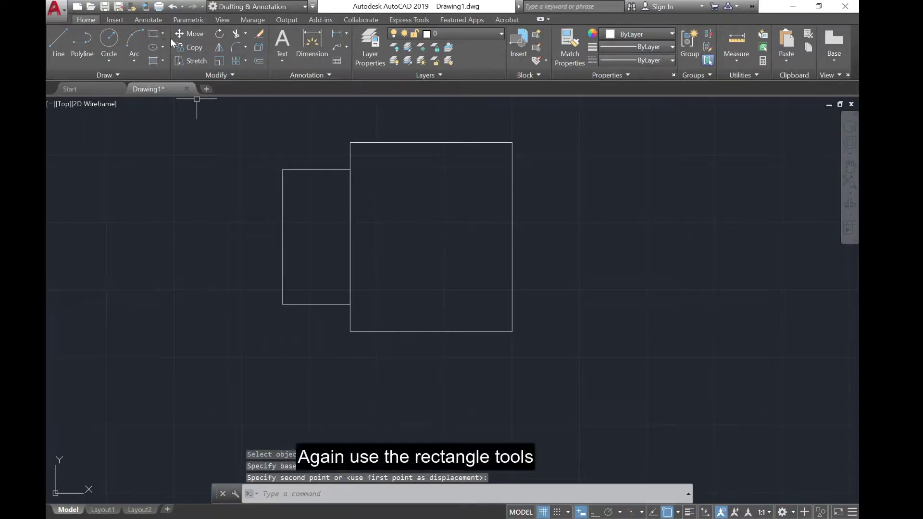
Draw a third rectangle, 30 wide and 100 high, to the right of the large rectangle
left_click(152, 36)
left_click(573, 220)
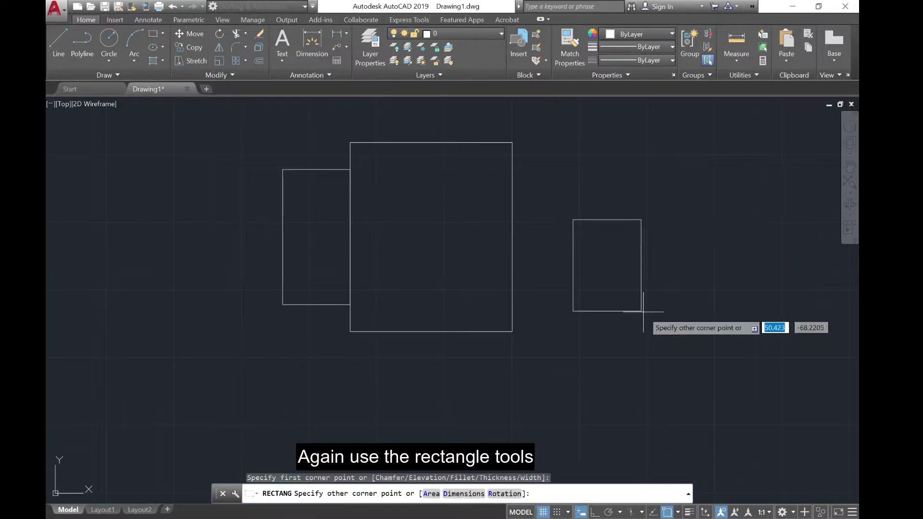
type("30,100")
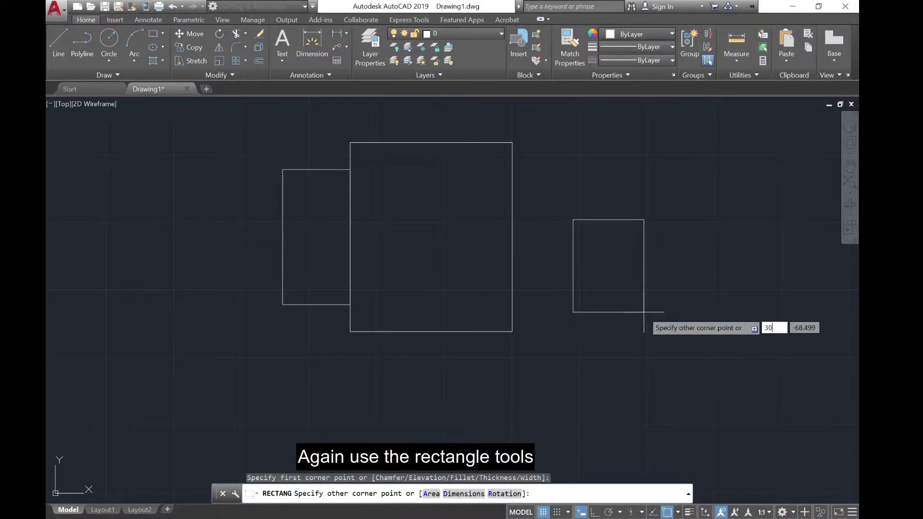
key("Return")
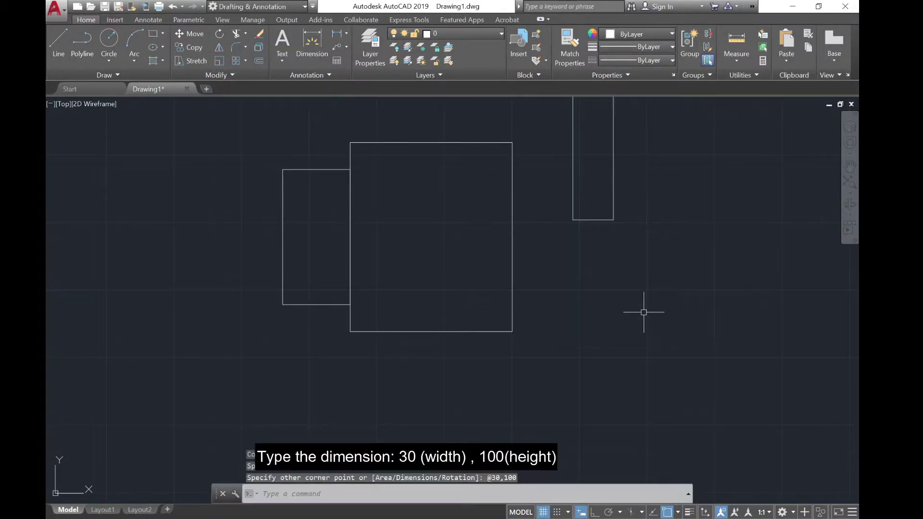
Move the 30 by 100 rectangle so its left edge's midpoint meets the midpoint of the large rectangle's right edge
left_click(197, 33)
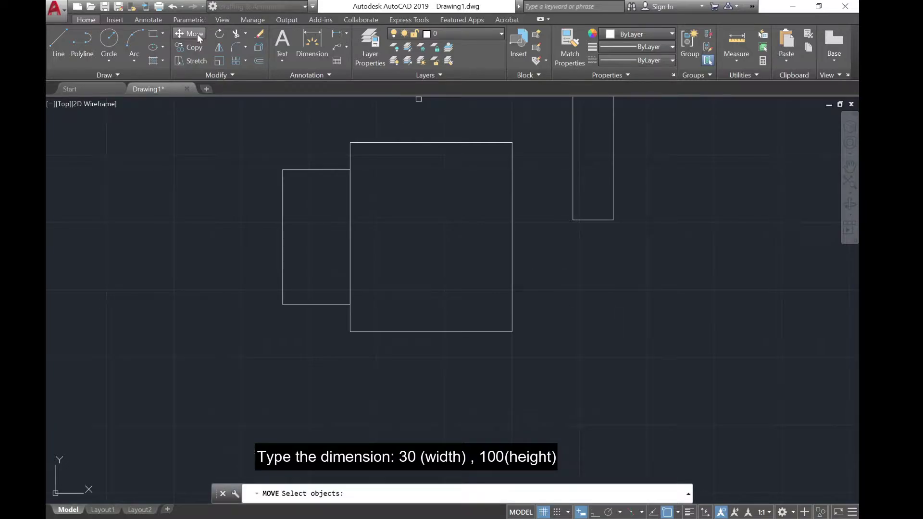
left_click(589, 226)
left_click(569, 182)
key("Return")
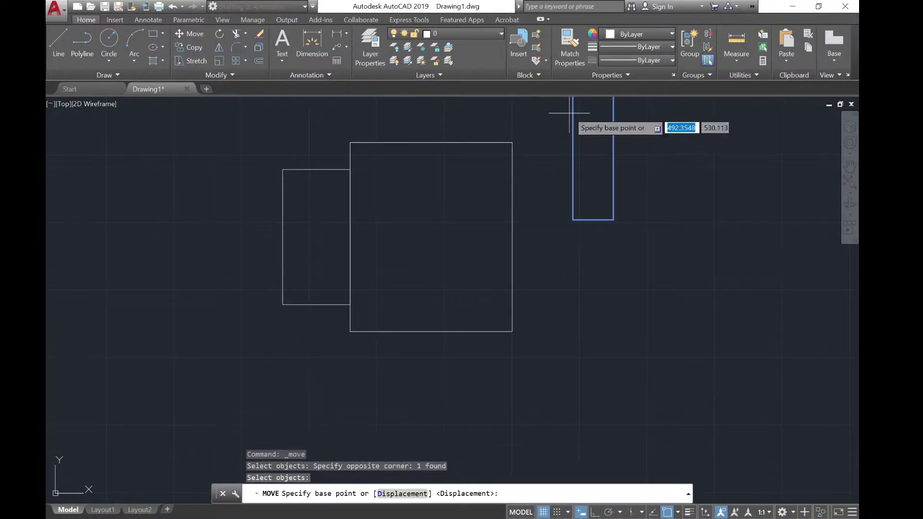
middle_click_drag(564, 118, 545, 198)
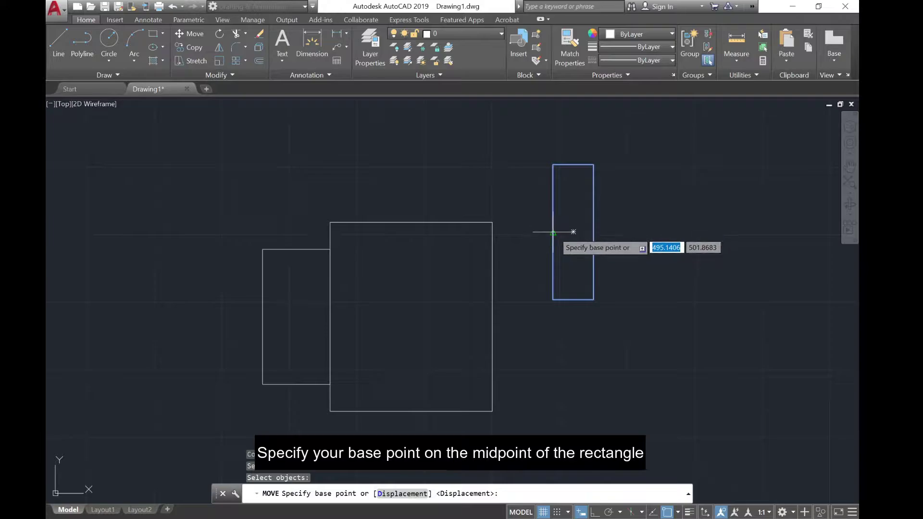
left_click(574, 232)
scroll(538, 289, "up", 4)
scroll(497, 275, "down", 2)
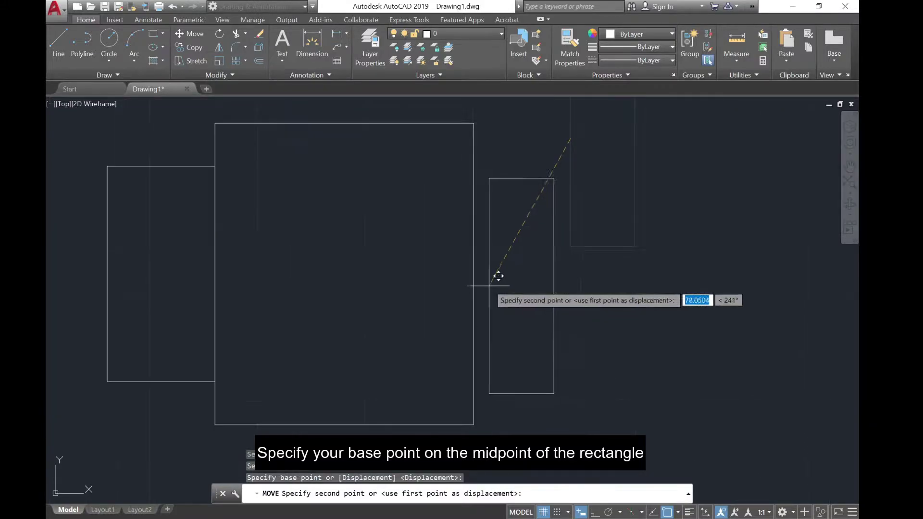
left_click(474, 274)
key("Escape")
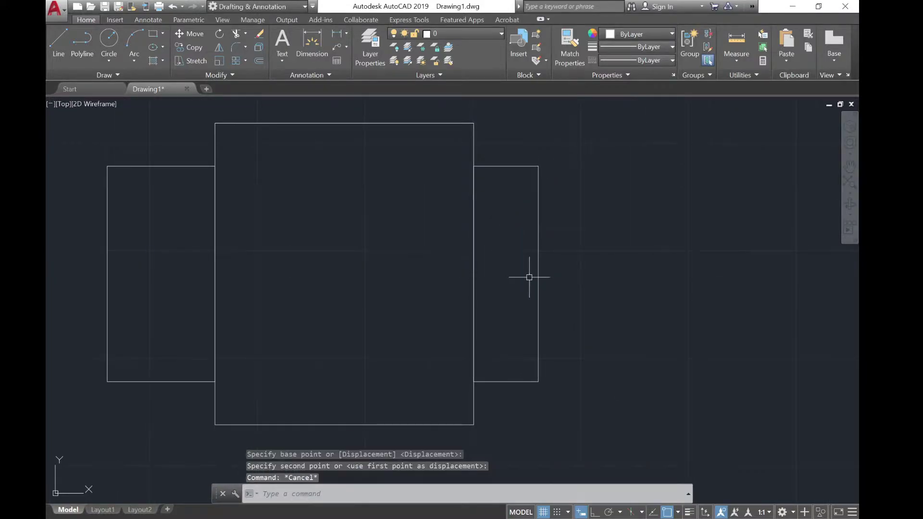
Explode the central 120 by 140 rectangle into separate lines
scroll(524, 279, "down", 4)
scroll(514, 298, "up", 4)
middle_click_drag(514, 298, 585, 356)
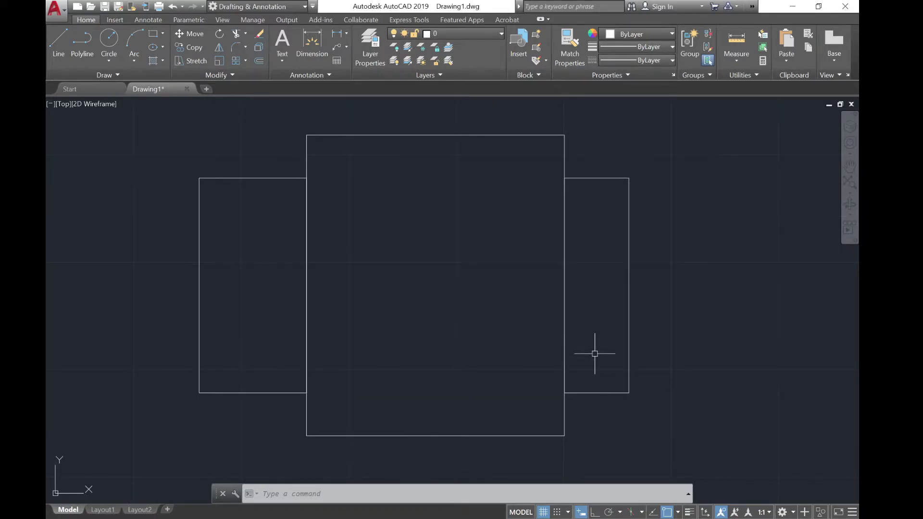
key("Escape")
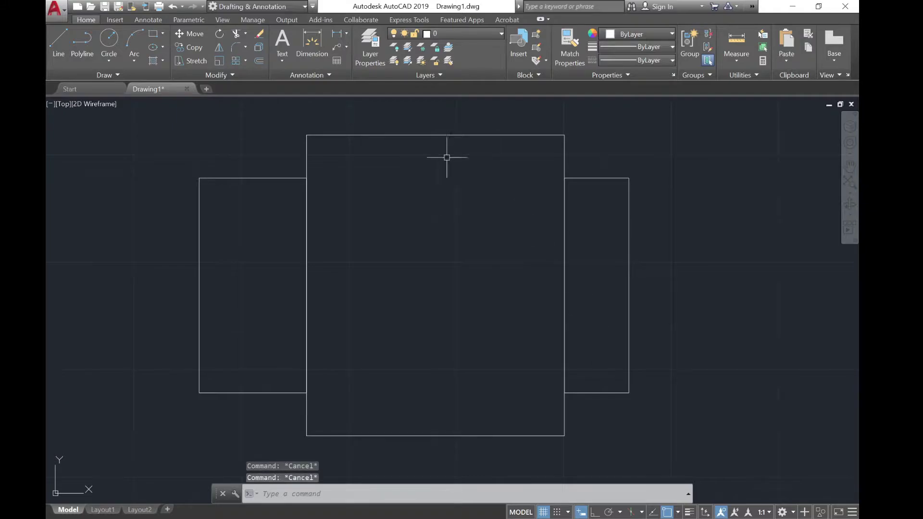
left_click(437, 135)
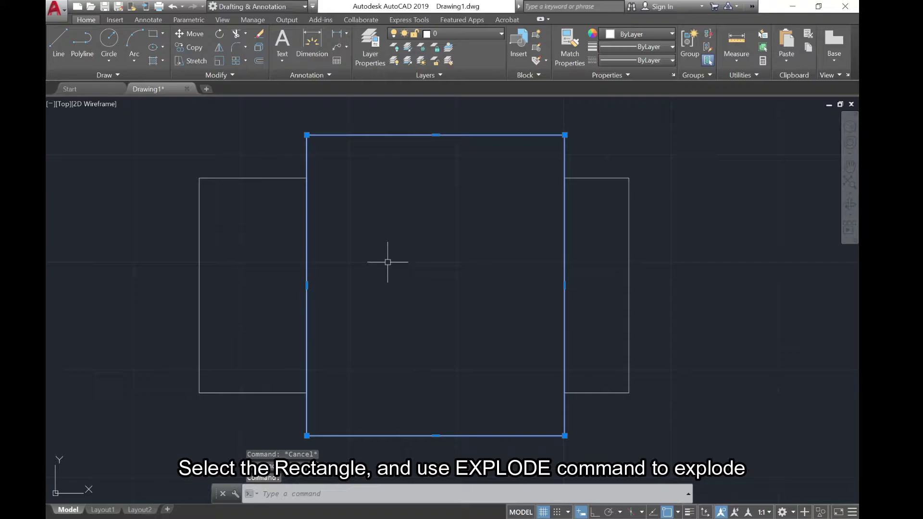
left_click(261, 49)
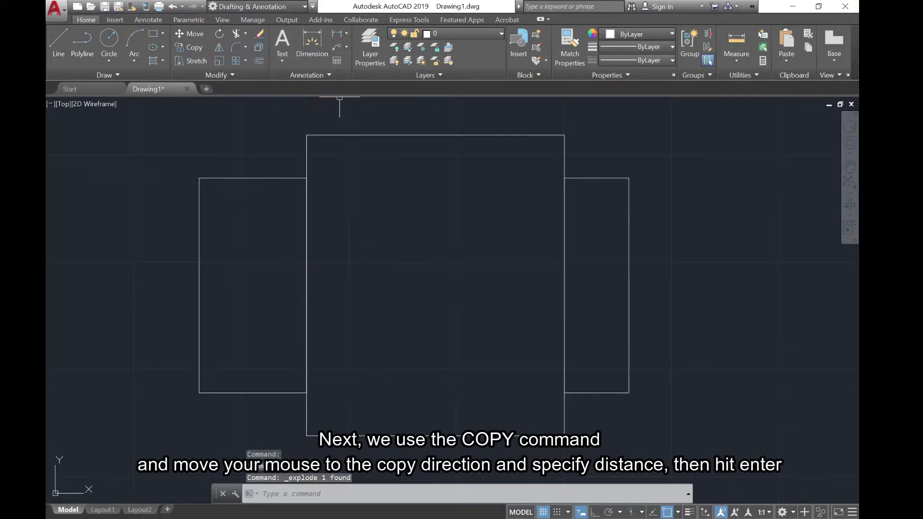
Copy the top edge of the central rectangle 20 units downward
left_click(188, 44)
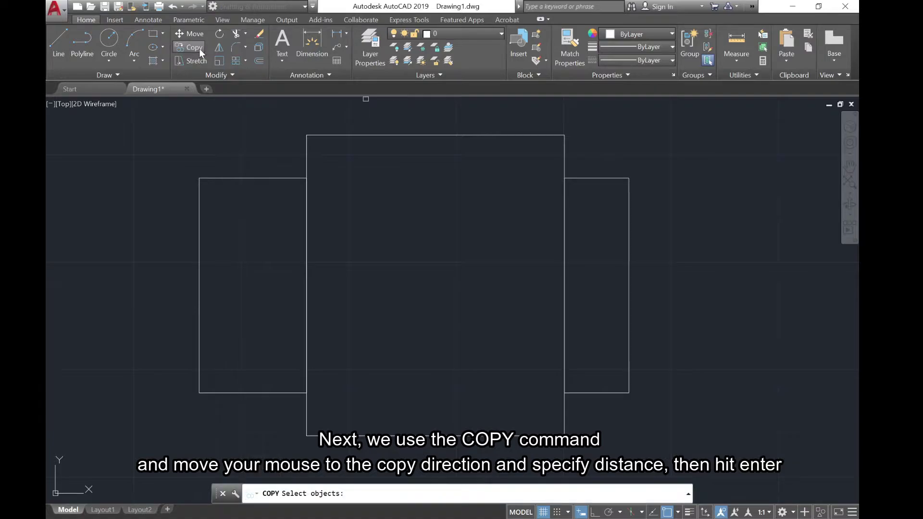
left_click(399, 135)
key("Return")
left_click(405, 176)
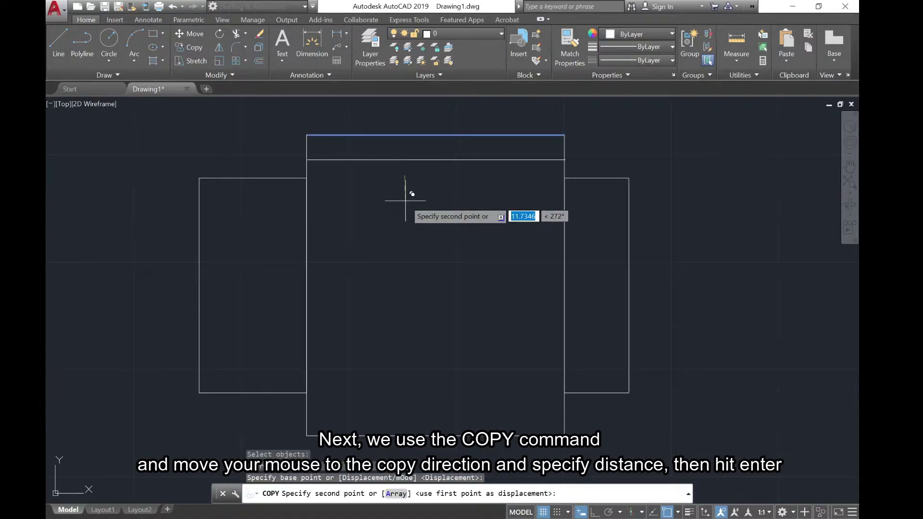
type("20")
key("Return")
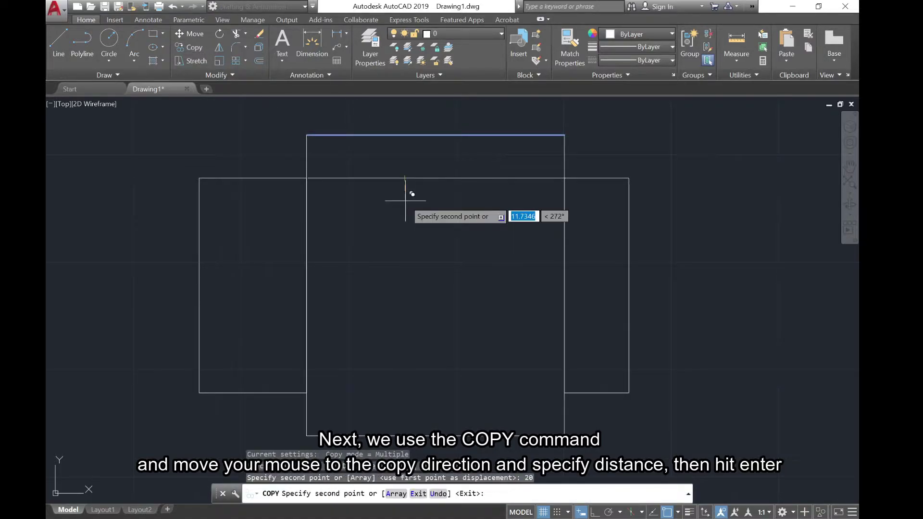
key("Escape")
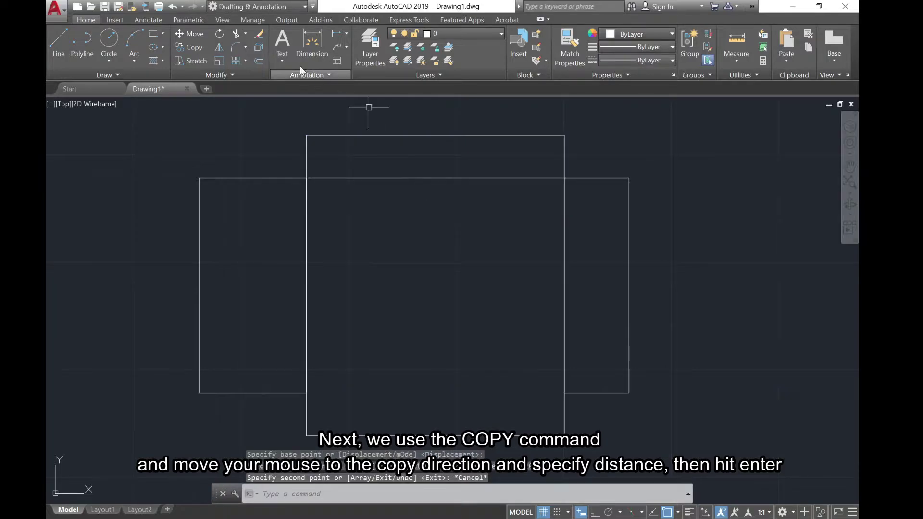
Copy the line 20 units below the central rectangle's top edge 25 units straight down with Ortho mode on
left_click(189, 50)
left_click(418, 178)
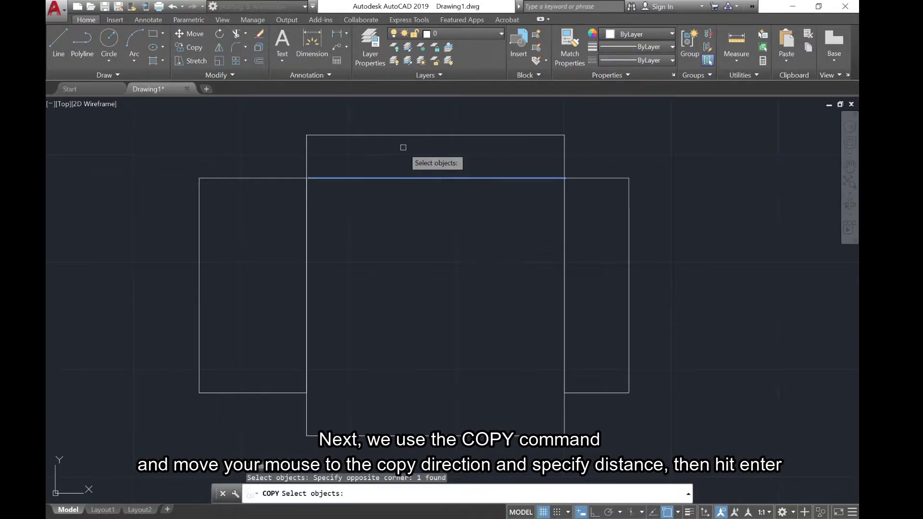
key("Return")
left_click(403, 147)
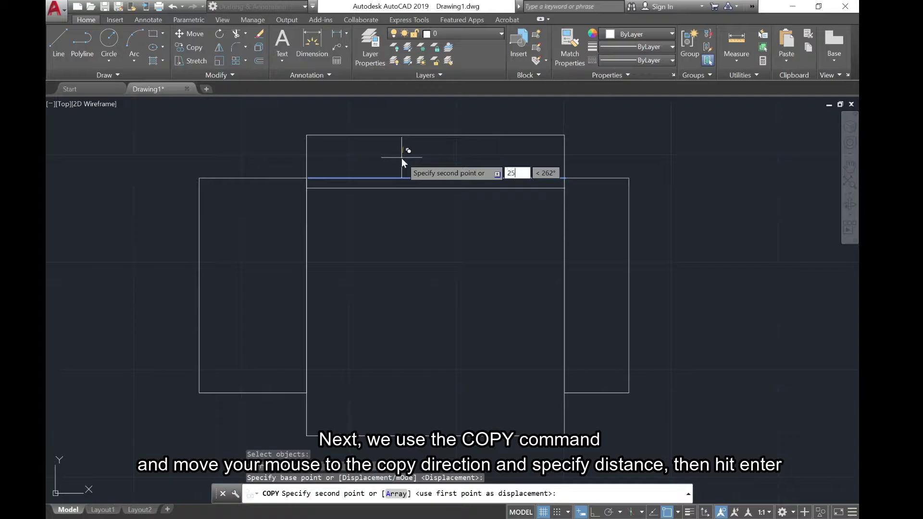
key("Return")
type("u")
key("Return")
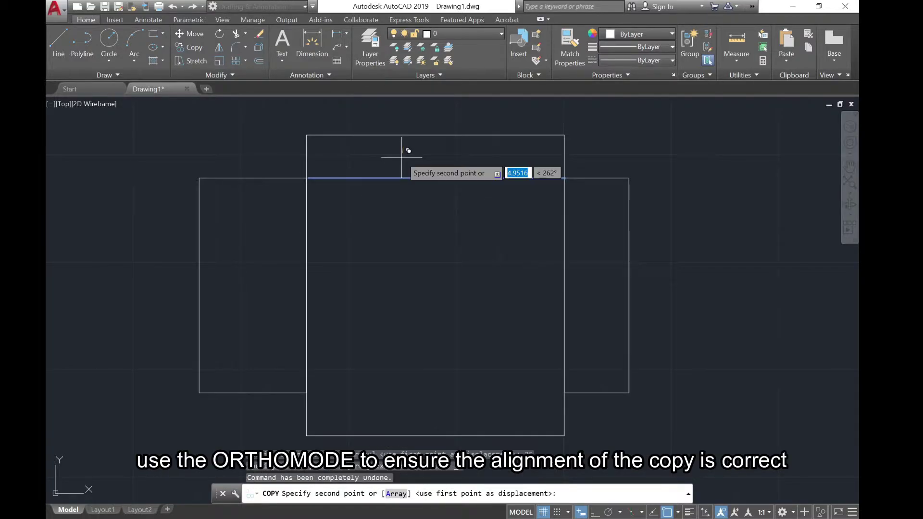
left_click(595, 513)
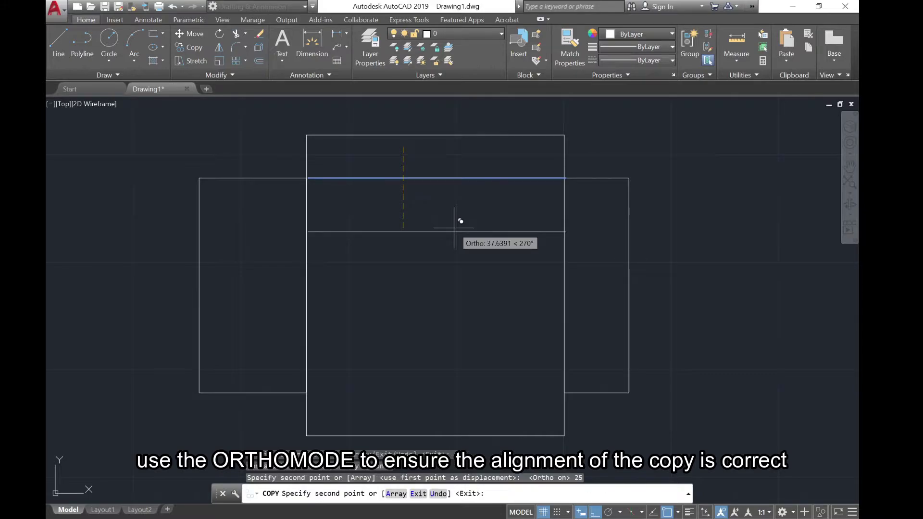
key("Escape")
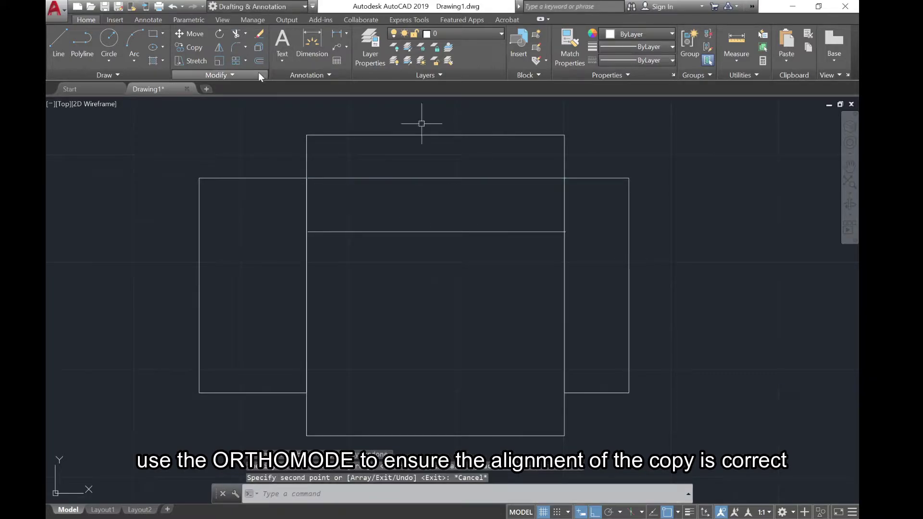
Copy the bottom edge of the central rectangle upward at distances of 20 and 70 units
left_click(194, 48)
left_click(436, 439)
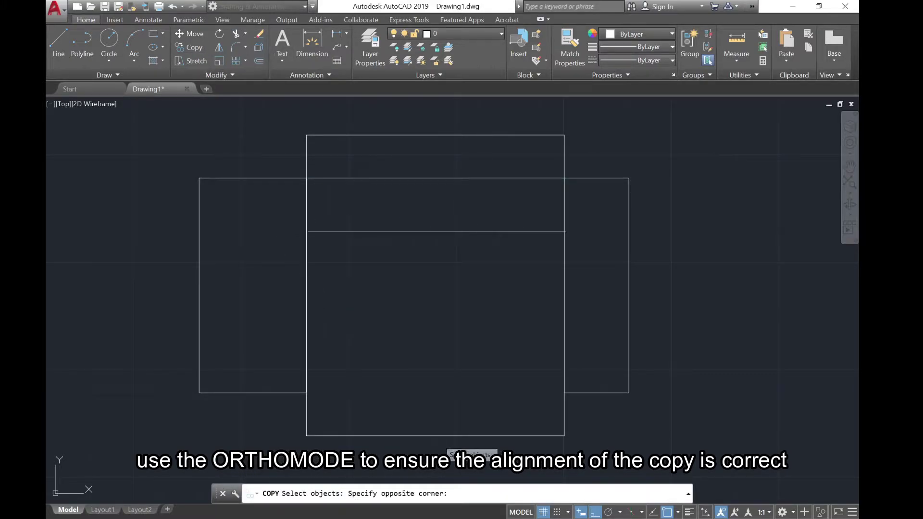
left_click(412, 403)
key("Return")
left_click(411, 403)
type("20")
key("Return")
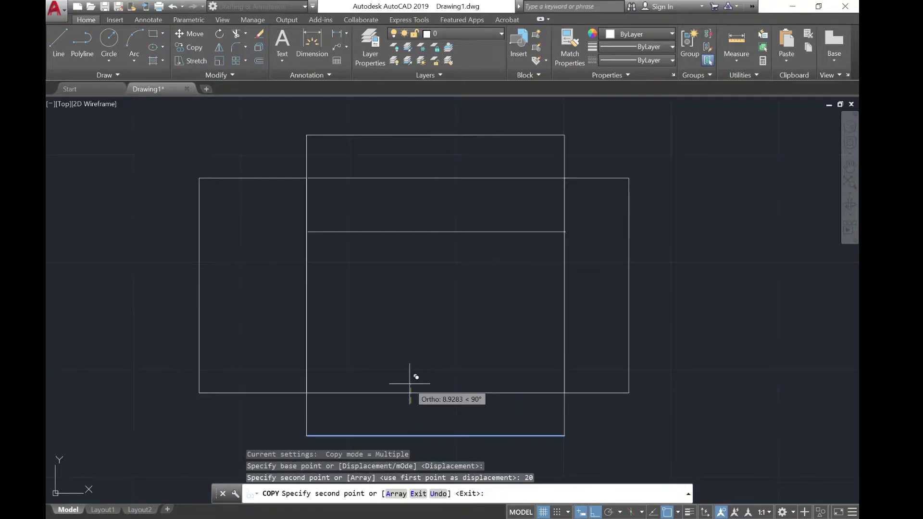
type("70")
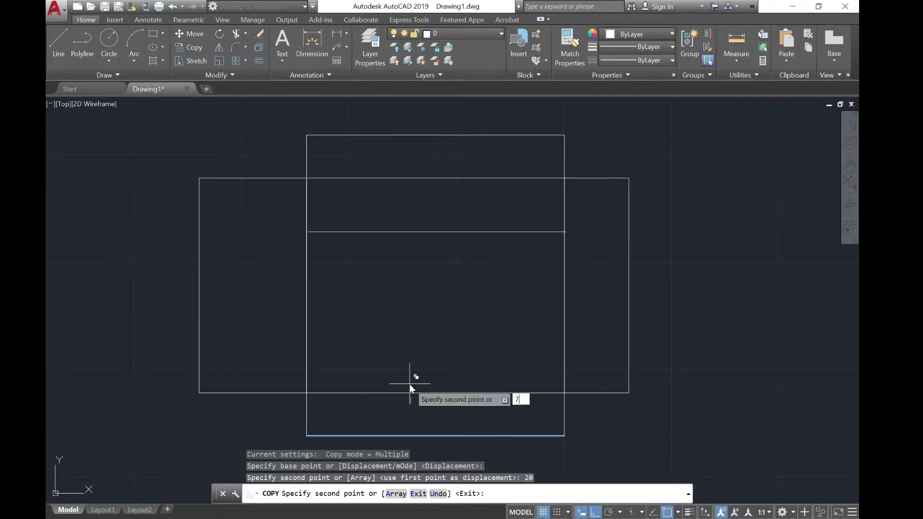
key("Return")
key("Escape")
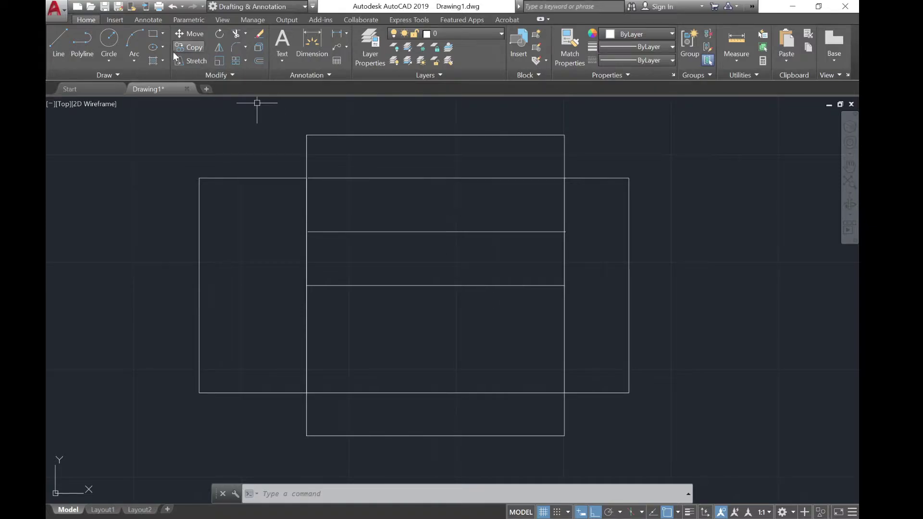
left_click(189, 48)
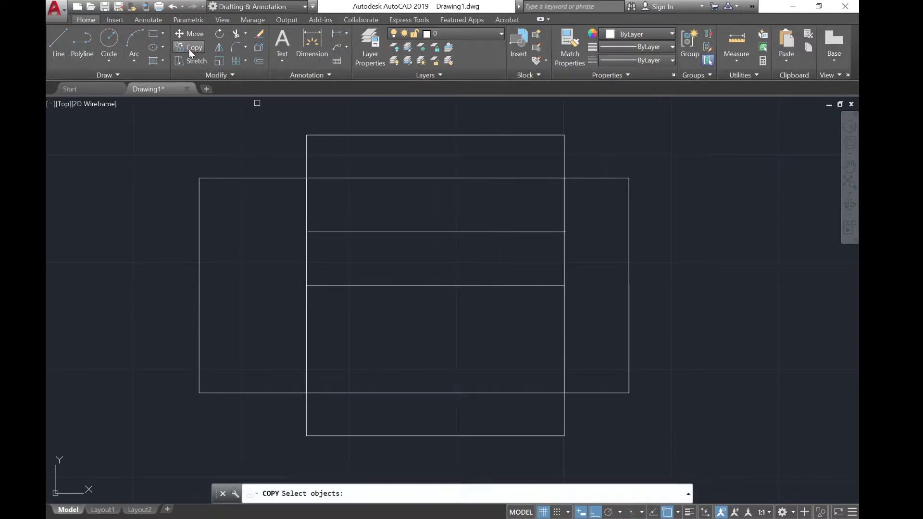
left_click(306, 266)
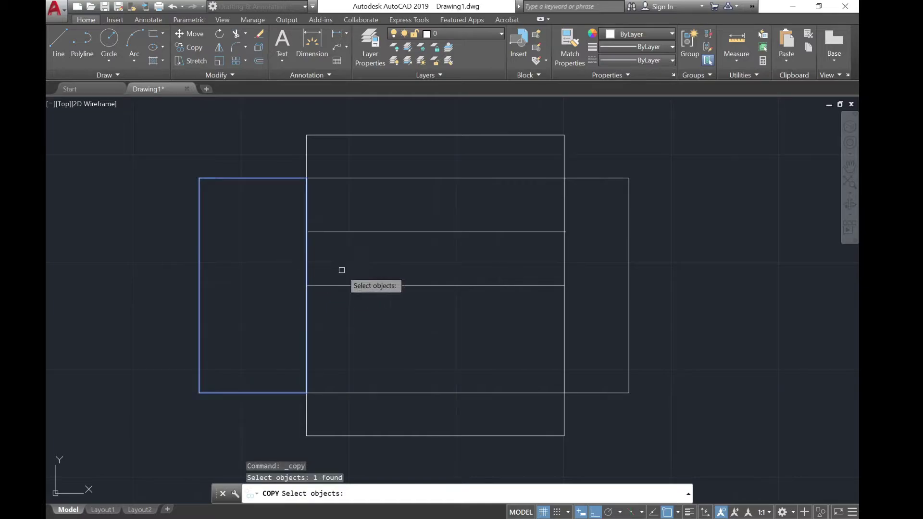
key("Escape")
Explode the left and right side rectangles into separate lines
left_click(628, 253)
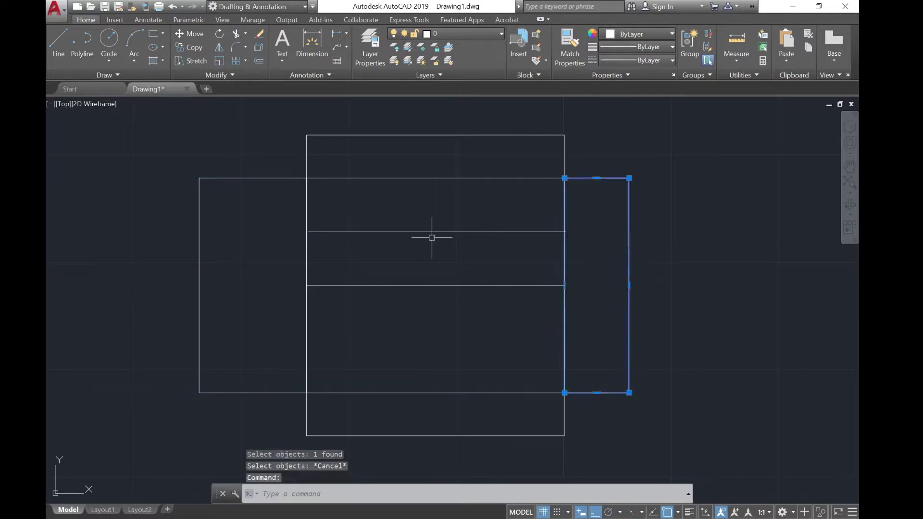
left_click(218, 226)
left_click(191, 159)
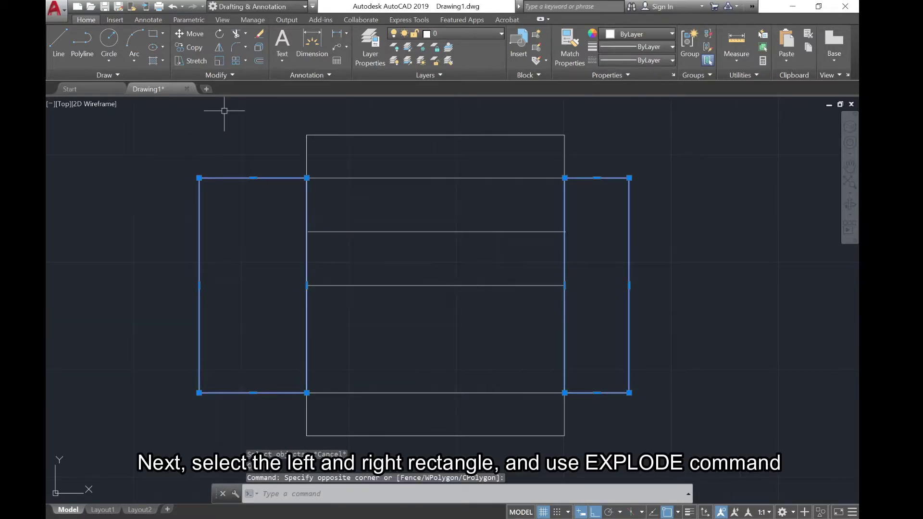
left_click(263, 48)
Copy the left side rectangle's inner vertical edge 20 units to the right, into the central rectangle
left_click(189, 46)
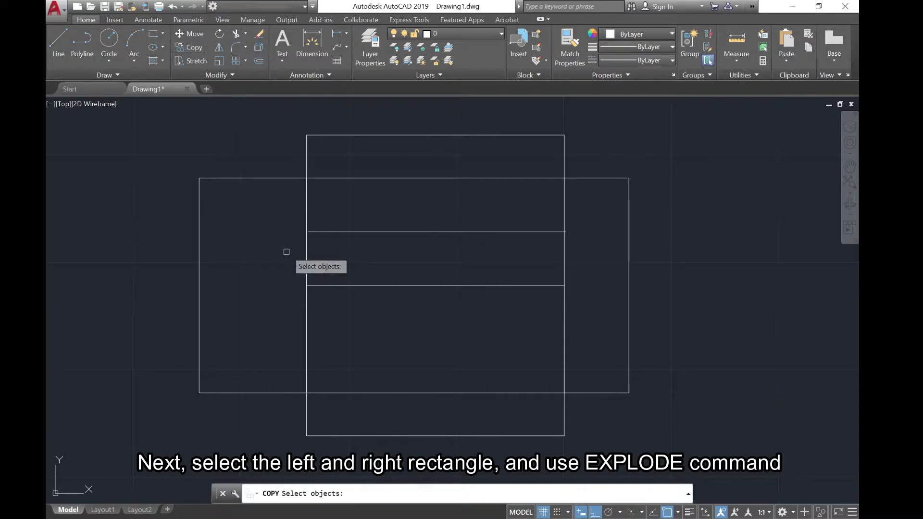
left_click(306, 261)
key("Return")
left_click(344, 262)
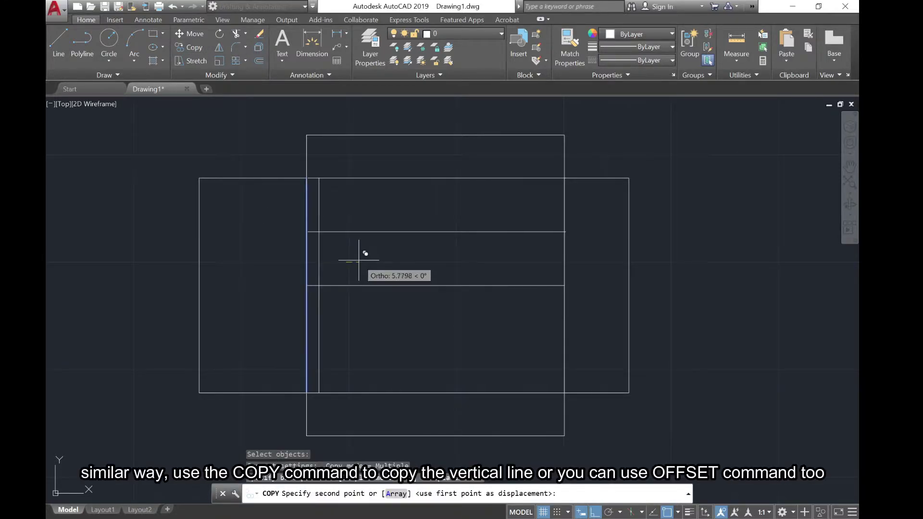
left_click(358, 260)
key("Return")
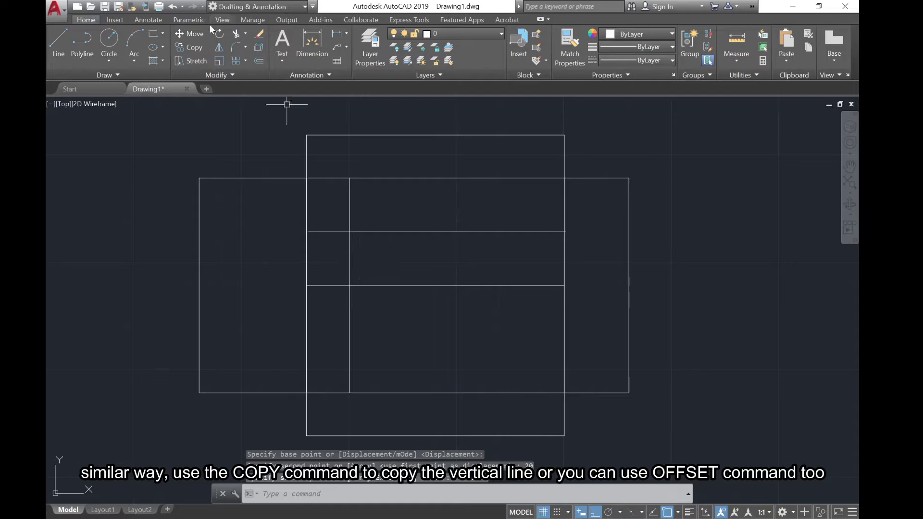
Copy the right side rectangle's inner vertical edge 20 units to the left, into the central rectangle
left_click(181, 47)
left_click(564, 257)
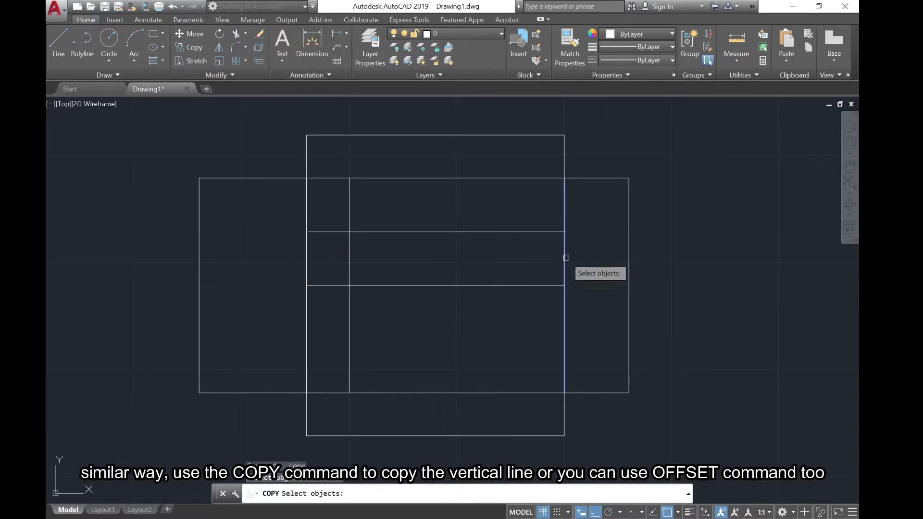
key("Return")
left_click(533, 254)
type("20")
key("Return")
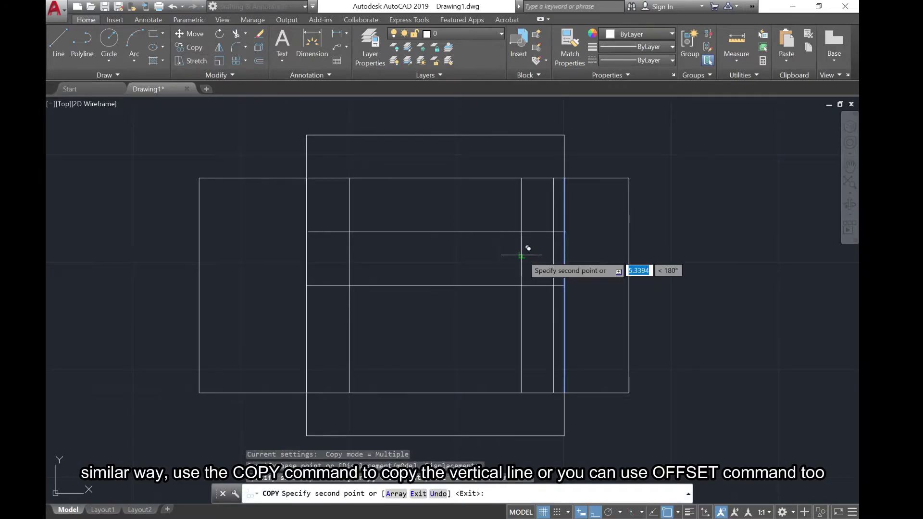
key("Return")
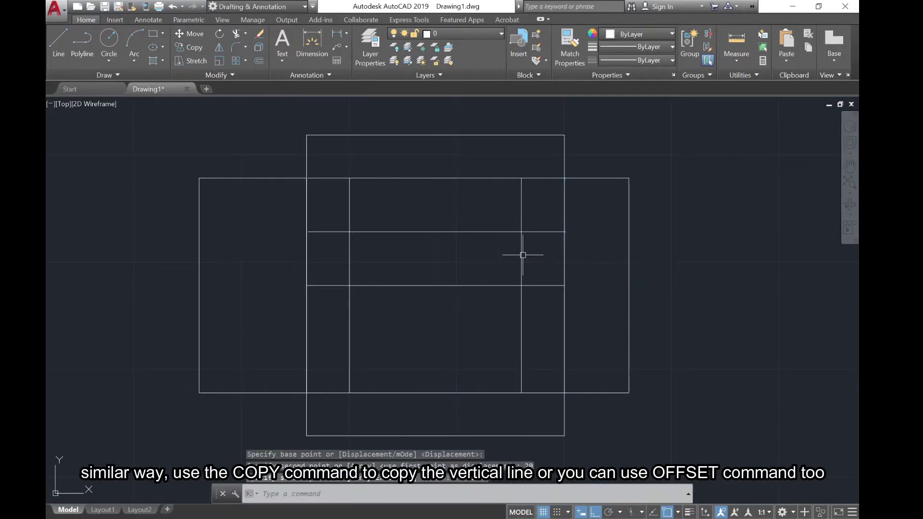
Using the six inner lines as cutting edges, trim the lower three horizontal lines' overhangs beyond the two inner vertical lines
left_click(237, 32)
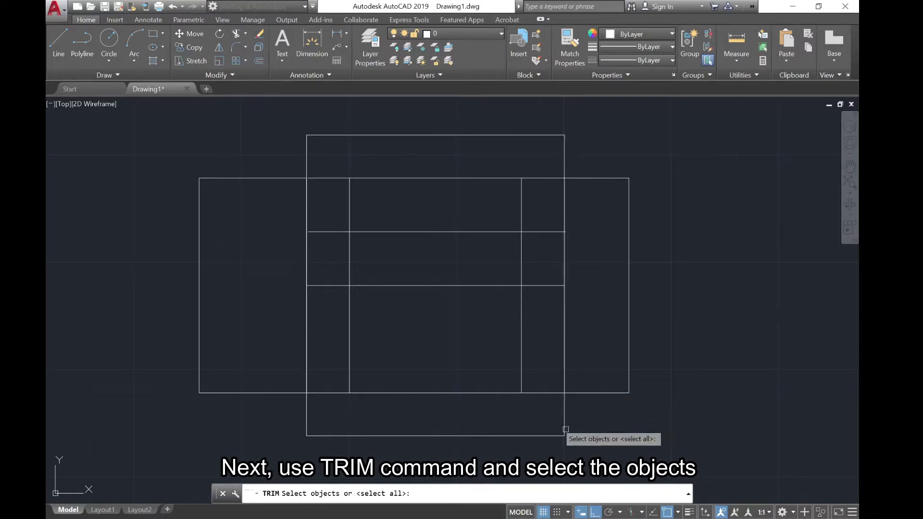
left_click(552, 422)
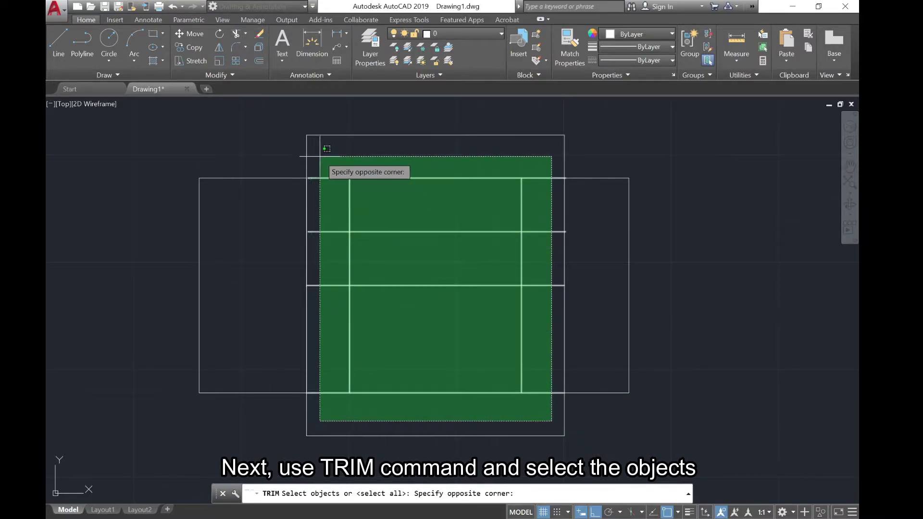
left_click(317, 150)
key("Return")
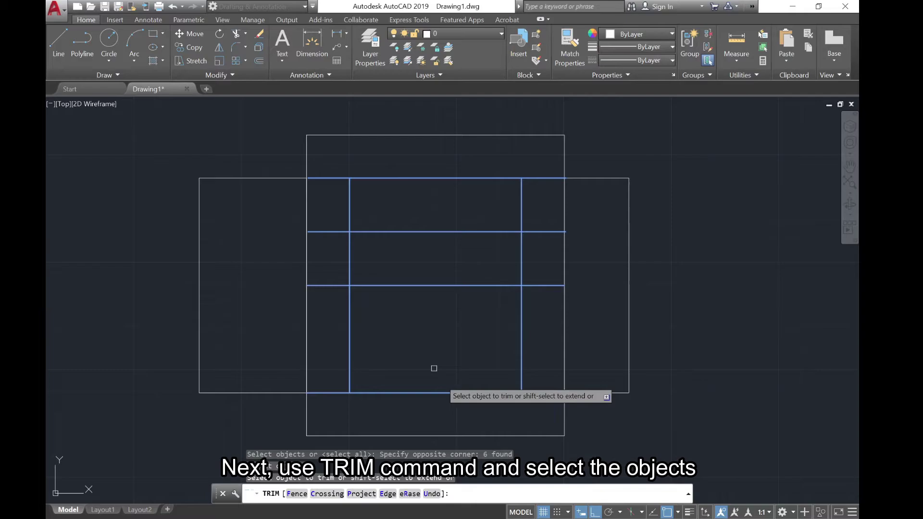
left_click(550, 409)
left_click(526, 166)
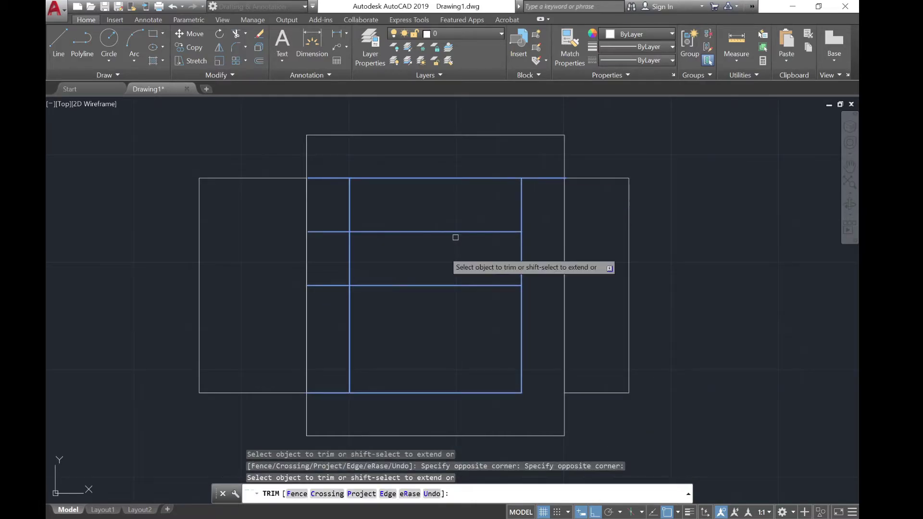
left_click(336, 410)
left_click(321, 153)
left_click(329, 181)
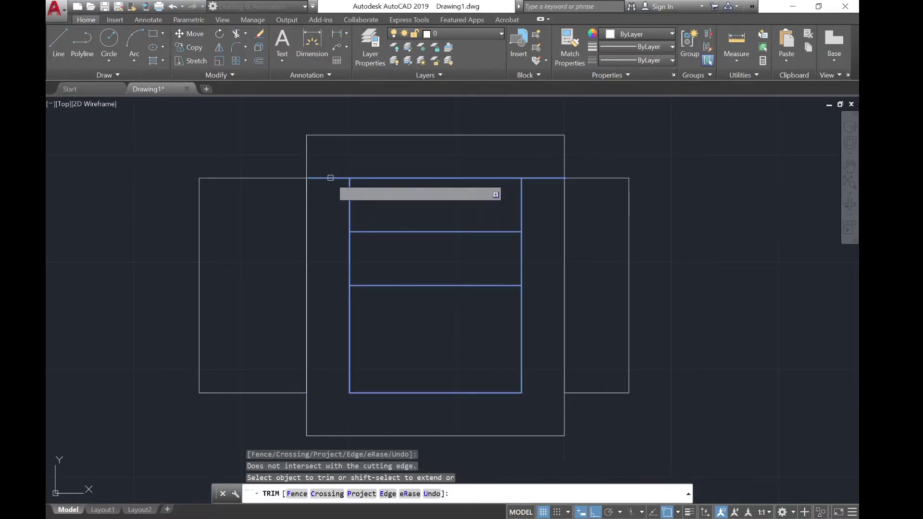
Trim the segments of both inner vertical lines between the two middle horizontal lines
left_click(533, 267)
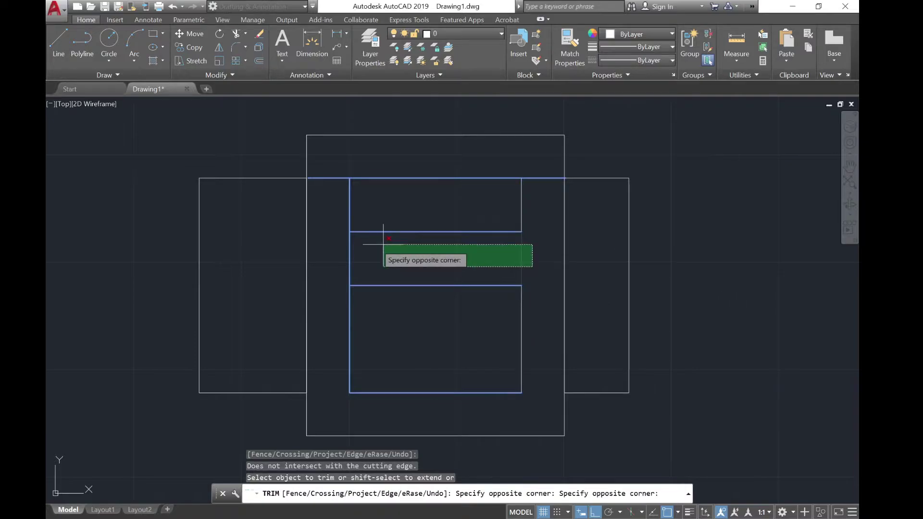
left_click(319, 245)
key("Escape")
Shorten the uppermost inner horizontal line at both ends so it meets the top endpoints of the two vertical lines
left_click(503, 178)
left_click(308, 178)
left_click(349, 178)
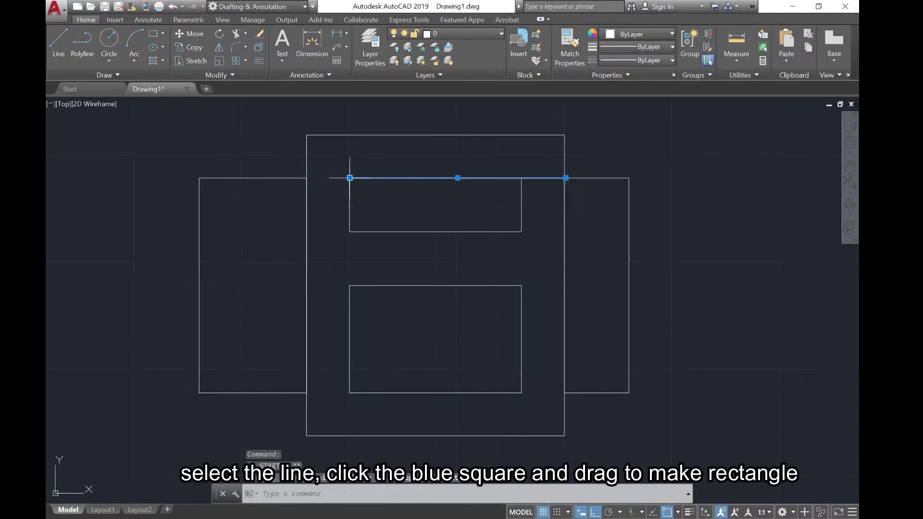
left_click(565, 178)
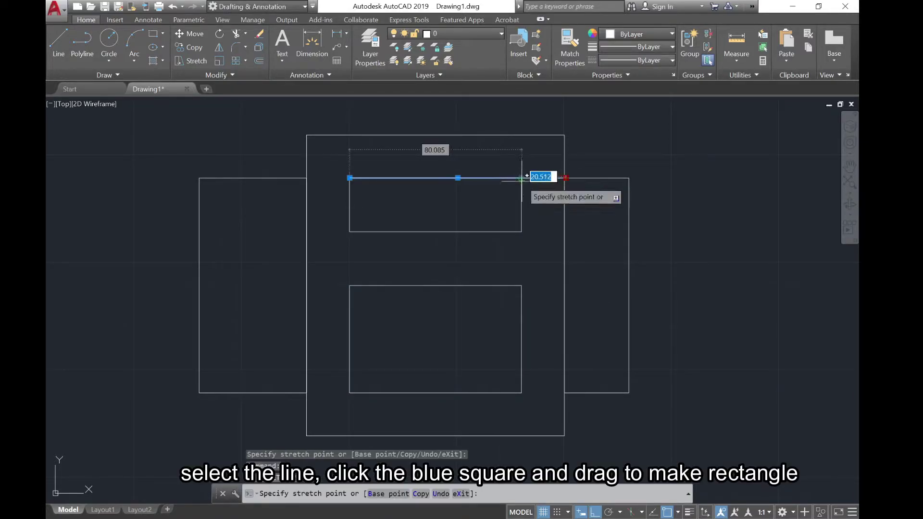
left_click(522, 179)
key("Escape")
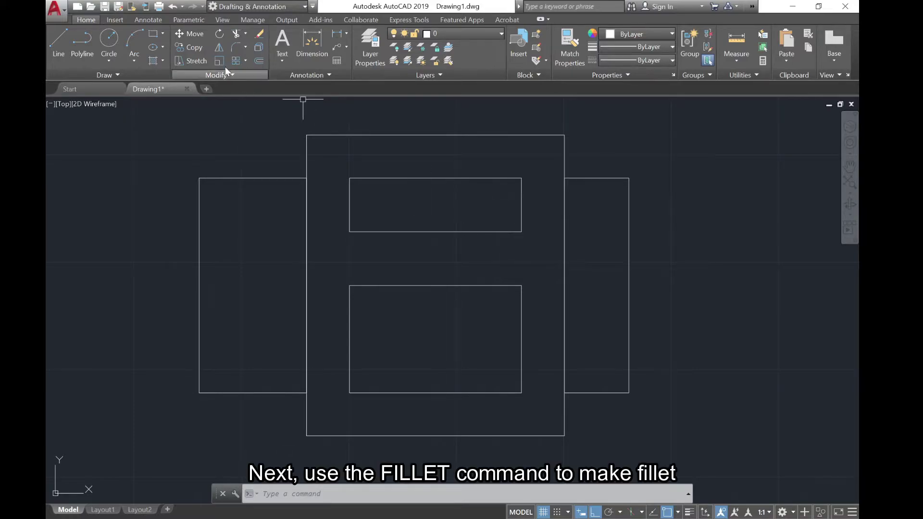
Fillet the two top corners of the upper inner rectangle with radius 10, using the Multiple option
left_click(235, 47)
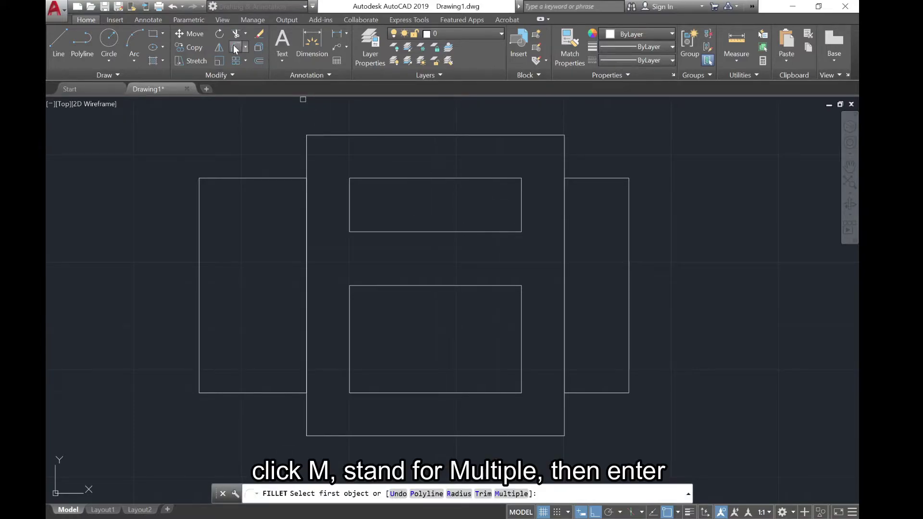
key("Return")
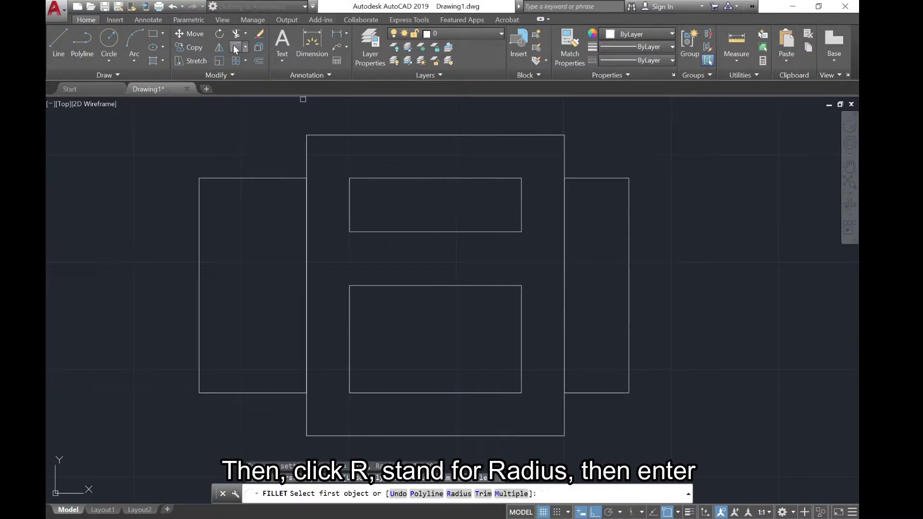
type("r")
key("Return")
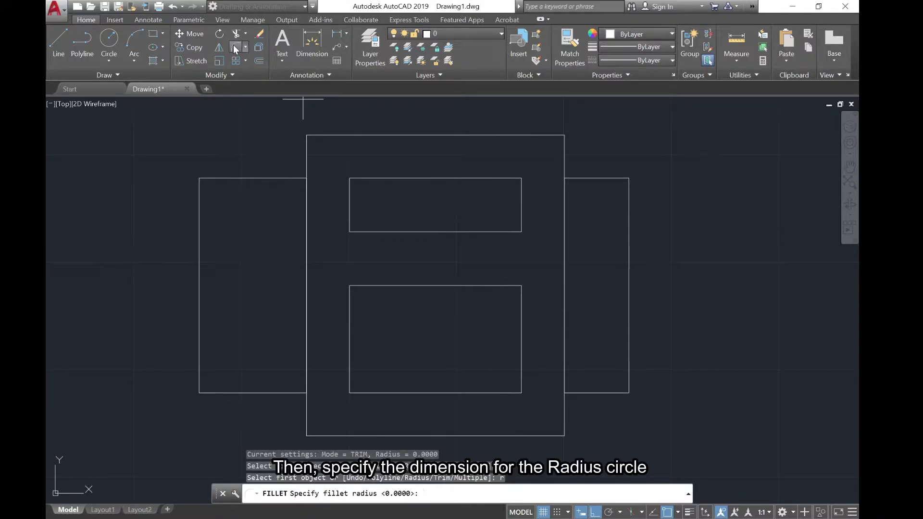
type("10")
key("Return")
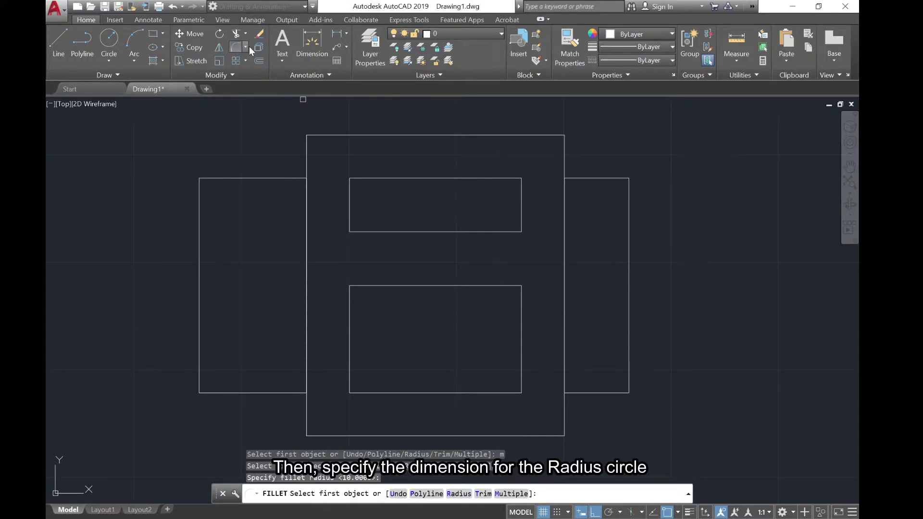
left_click(349, 193)
left_click(364, 179)
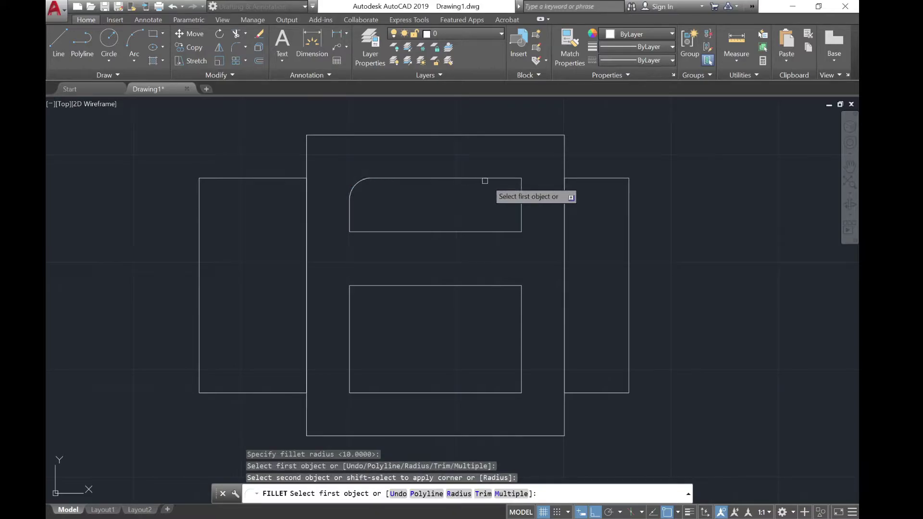
left_click(501, 179)
left_click(521, 201)
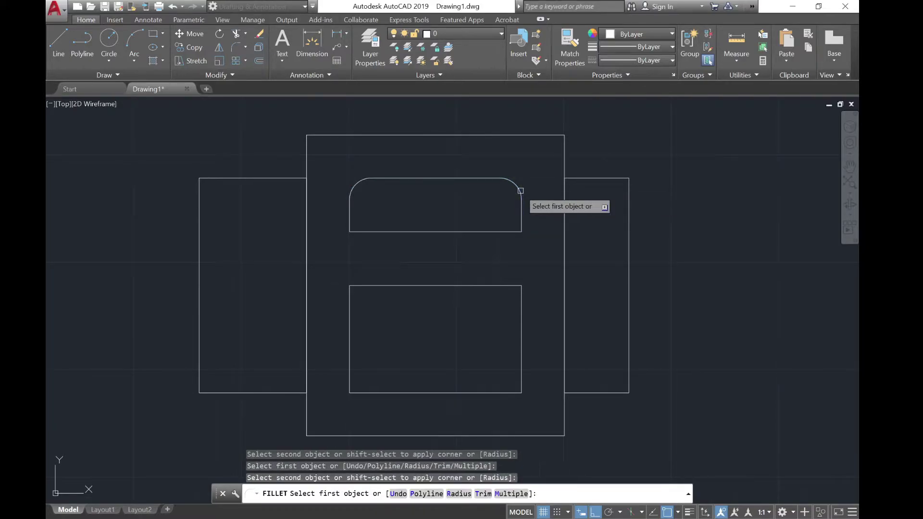
Round the two bottom corners of the lower inner rectangle with the same radius 10 fillet
left_click(521, 355)
left_click(503, 394)
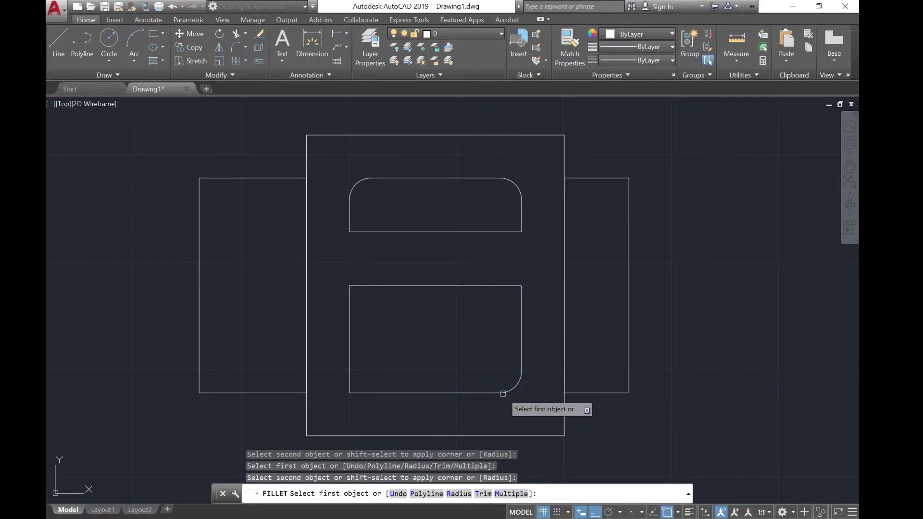
left_click(350, 375)
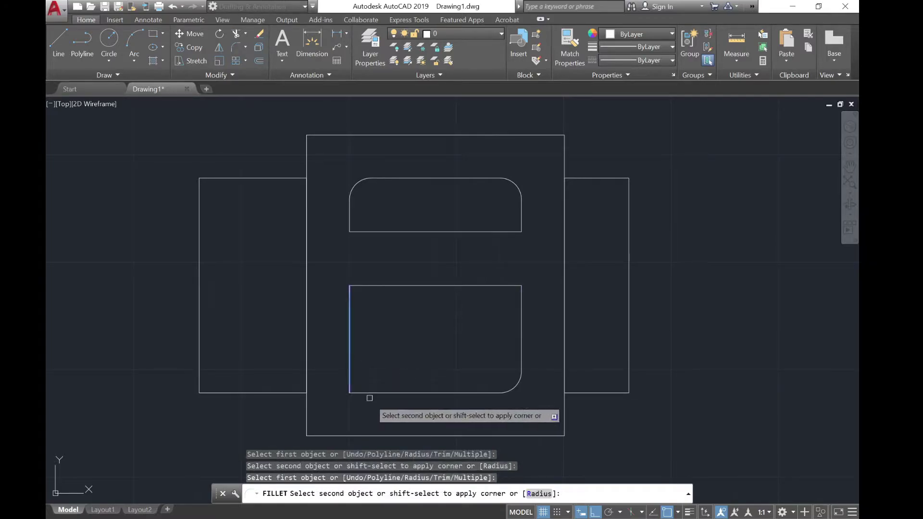
left_click(379, 392)
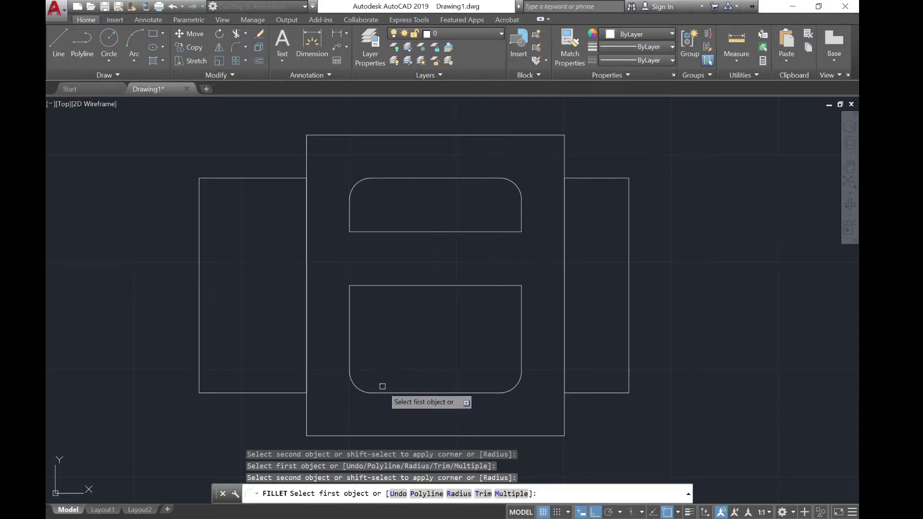
key("Escape")
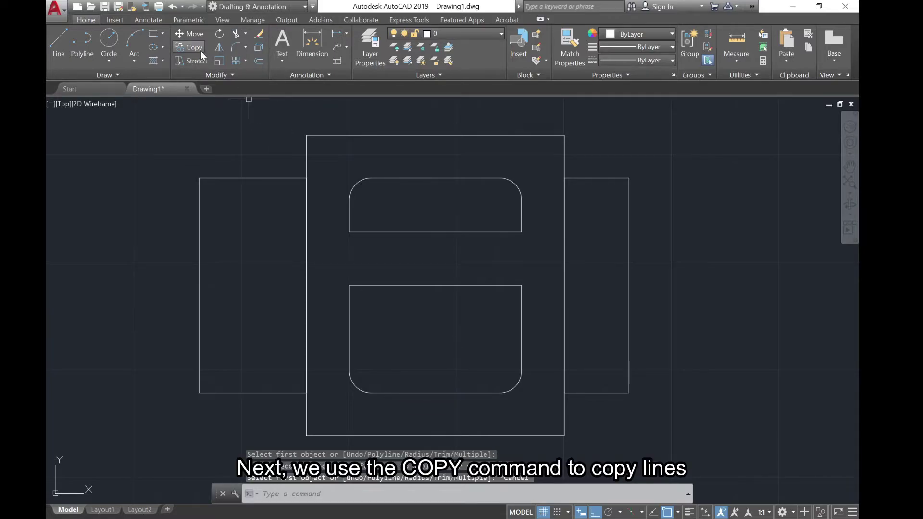
Copy the left side rectangle's top edge downward at distances of 10 and 30 units
left_click(197, 47)
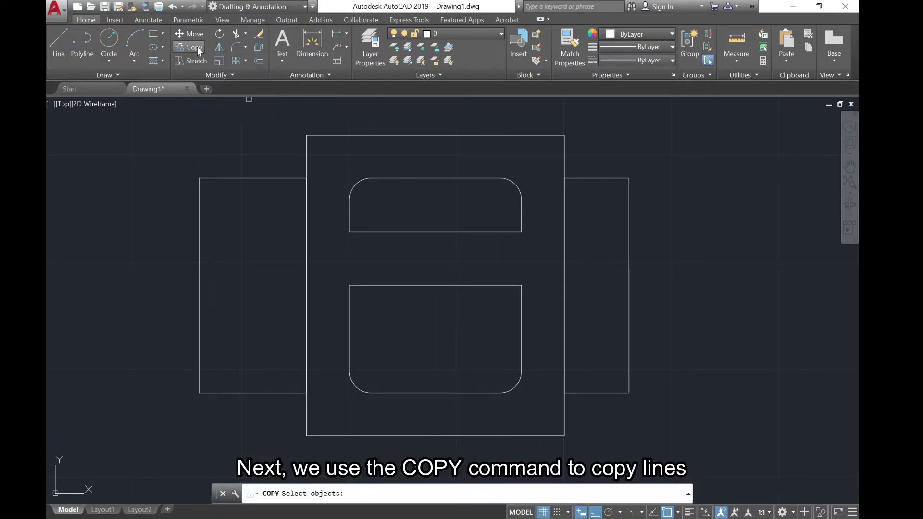
left_click(274, 205)
left_click(236, 124)
key("Return")
left_click(236, 124)
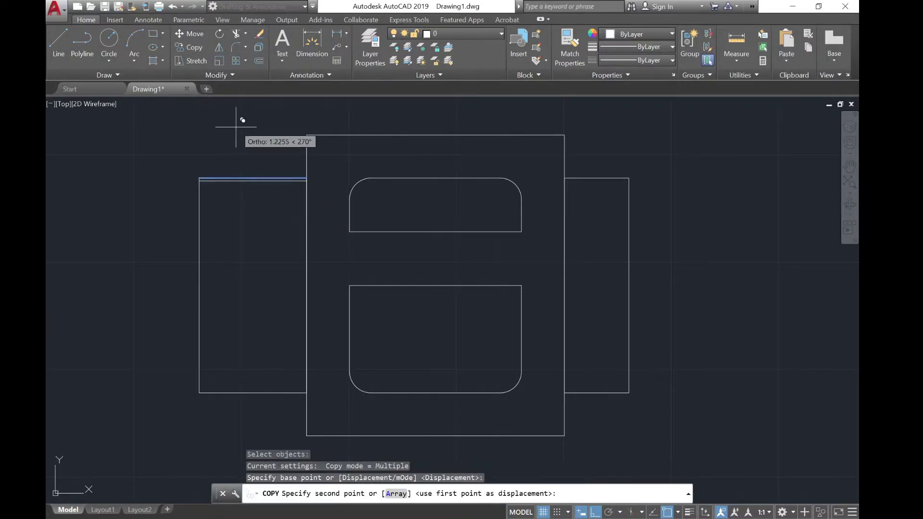
type("10")
key("Return")
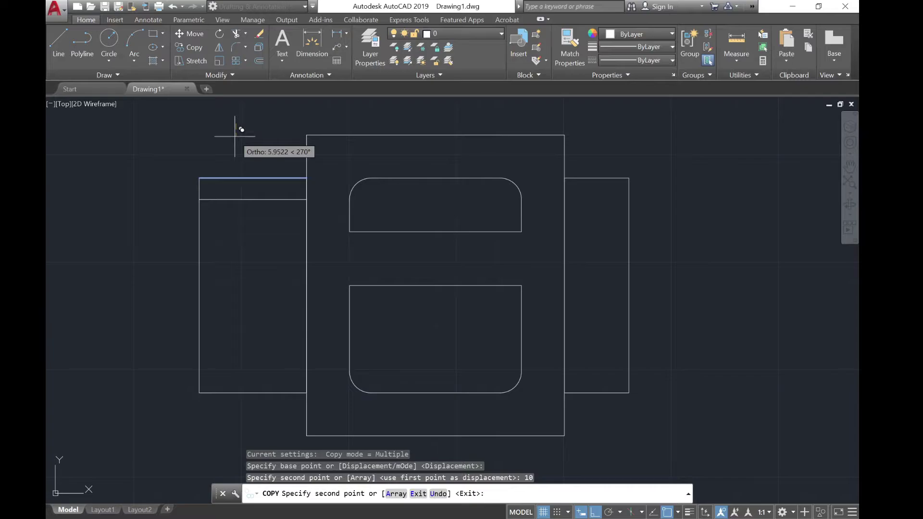
type("30")
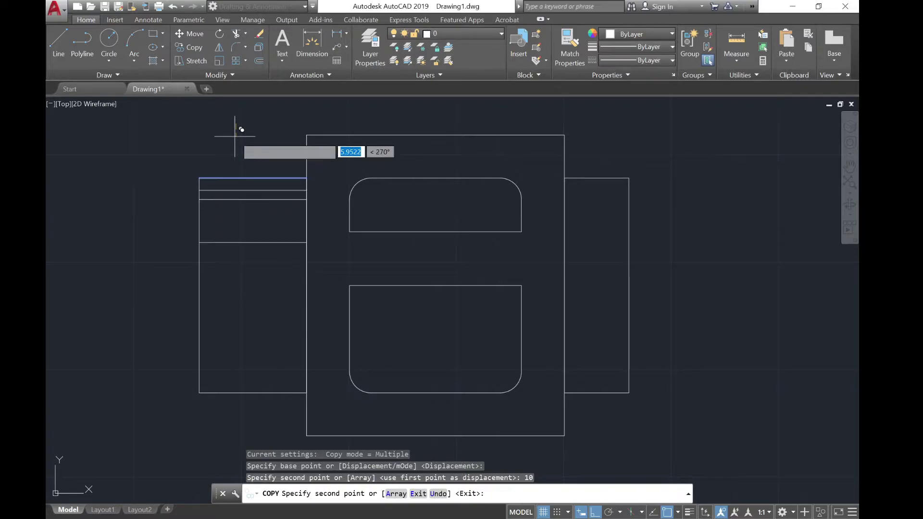
key("Return")
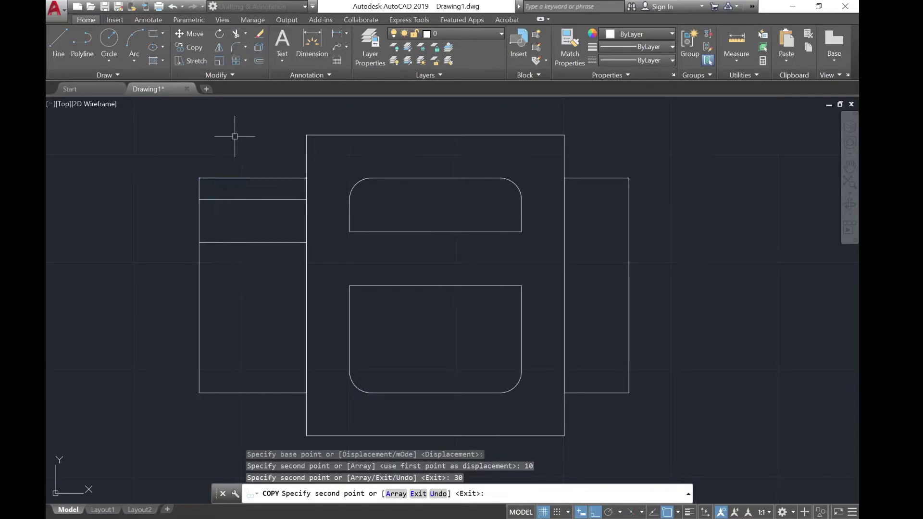
key("Escape")
Copy the left side rectangle's bottom edge upward at distances of 10 and 30 units
left_click(186, 45)
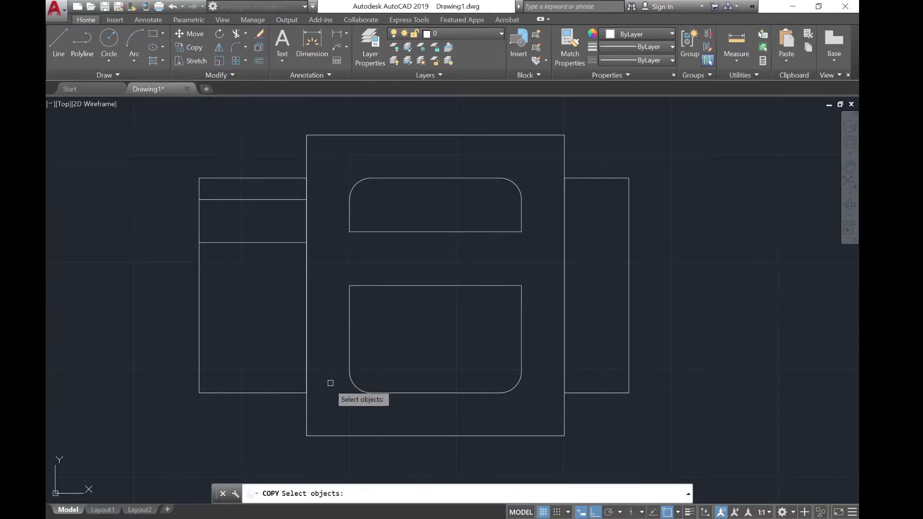
key("Return")
left_click(236, 334)
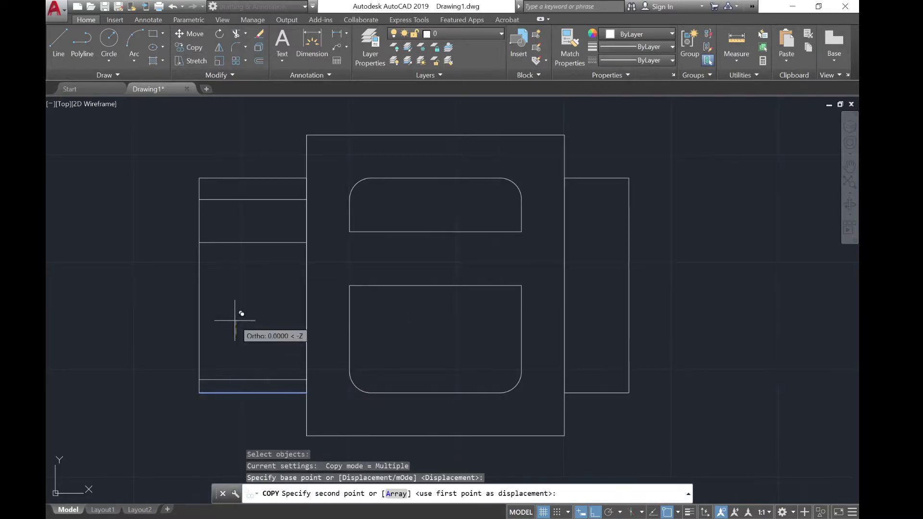
type("10")
key("Return")
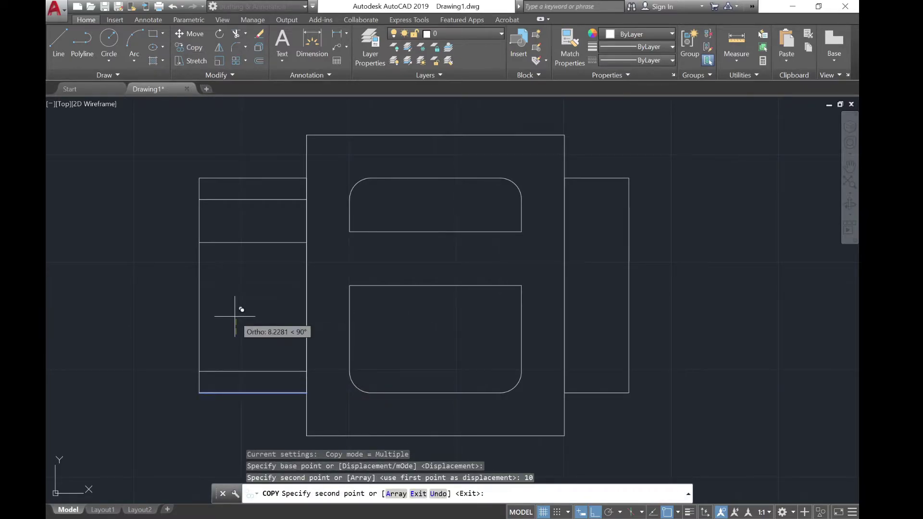
key("Return")
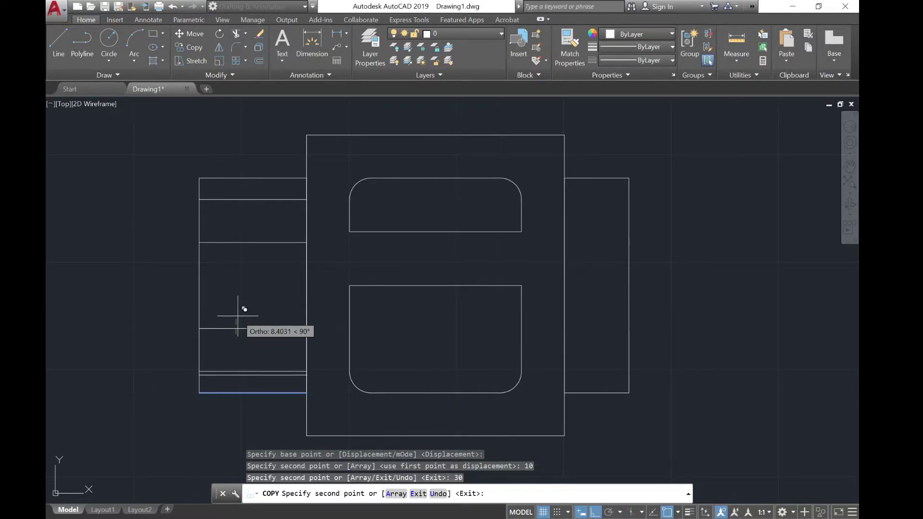
key("Escape")
Copy the line lying 30 units below the left side rectangle's top edge another 10 units down
left_click(194, 46)
left_click(255, 249)
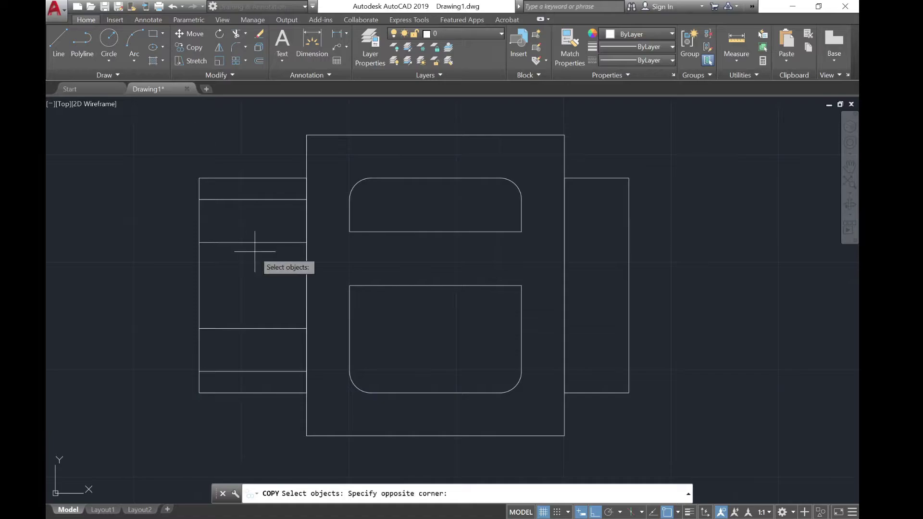
left_click(247, 243)
key("Return")
left_click(199, 242)
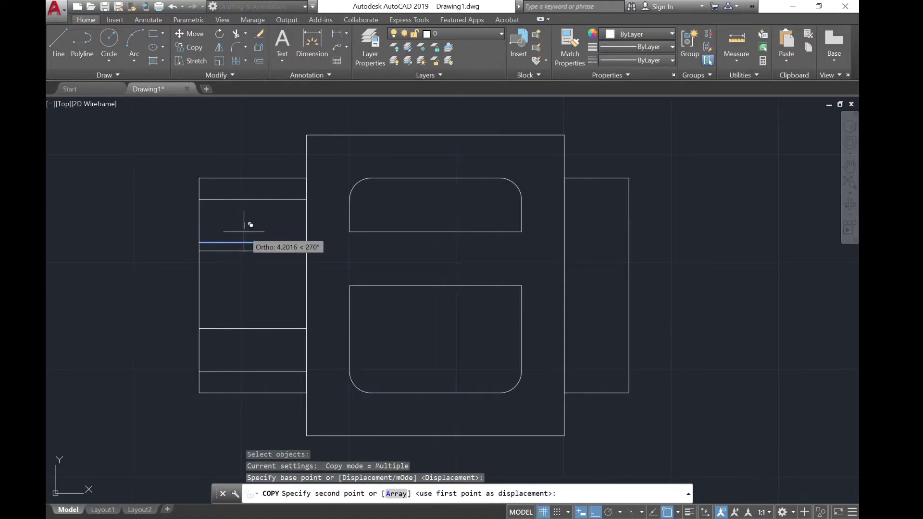
type("10")
key("Return")
key("Escape")
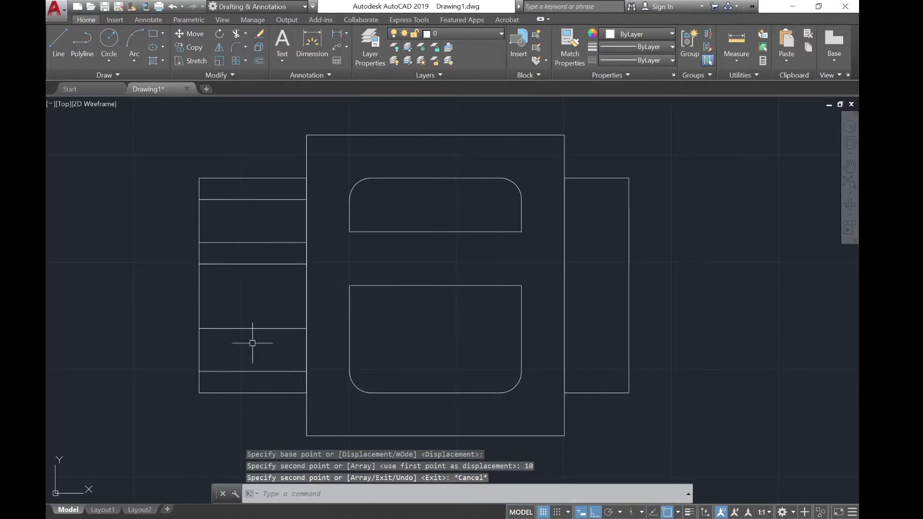
Copy the line lying 30 units above the left side rectangle's bottom edge another 10 units up
left_click(188, 49)
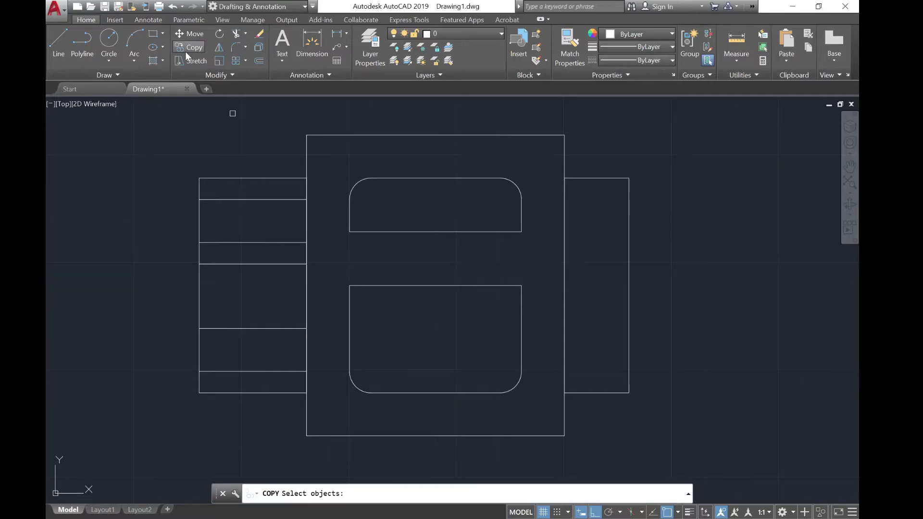
left_click(255, 334)
left_click(243, 291)
key("Return")
left_click(245, 298)
type("10")
key("Return")
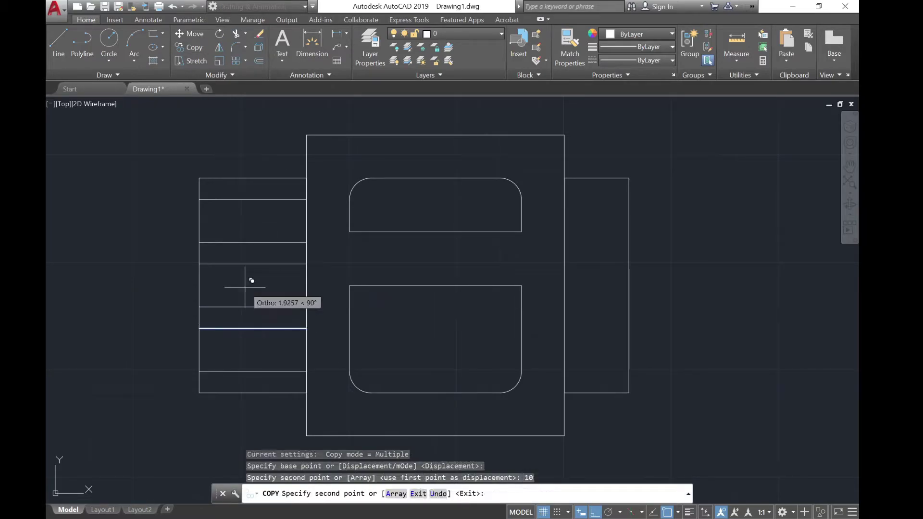
key("Escape")
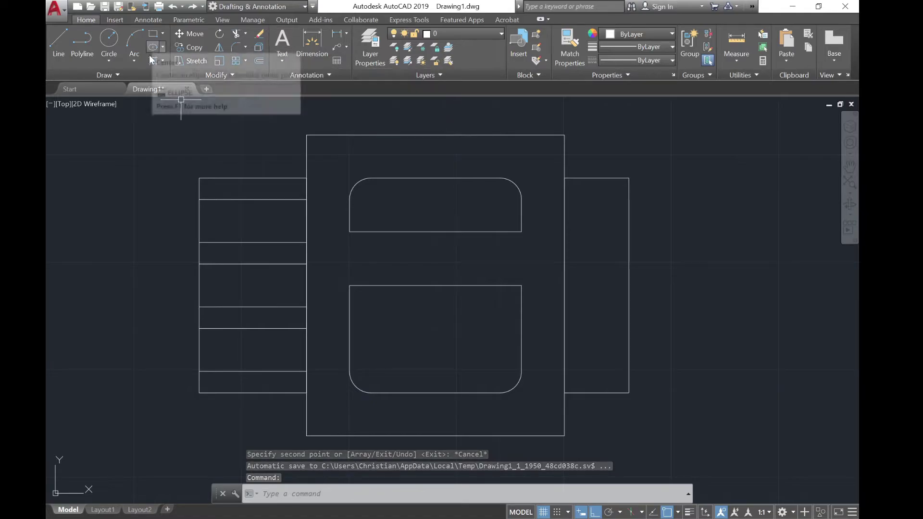
Copy the left side rectangle's outer vertical edge 10 units to the right, across the horizontal lines
left_click(188, 46)
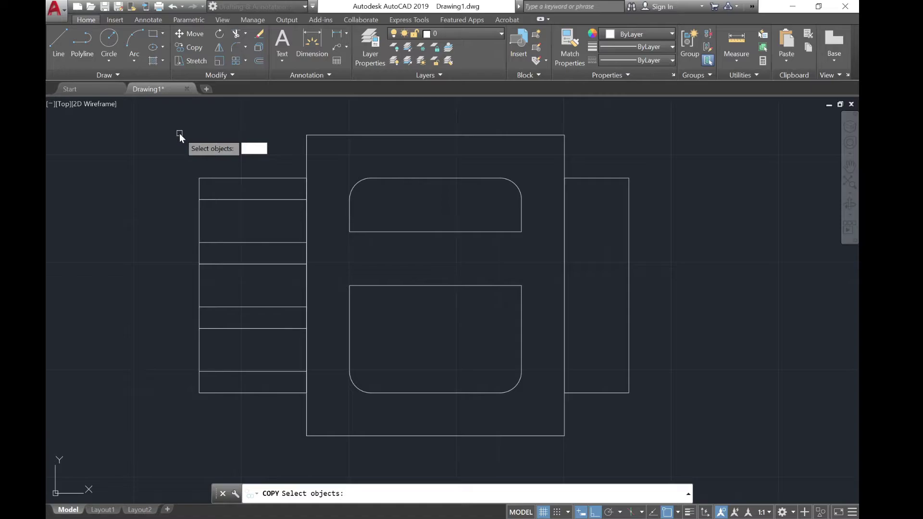
left_click(200, 213)
key("Return")
left_click(200, 216)
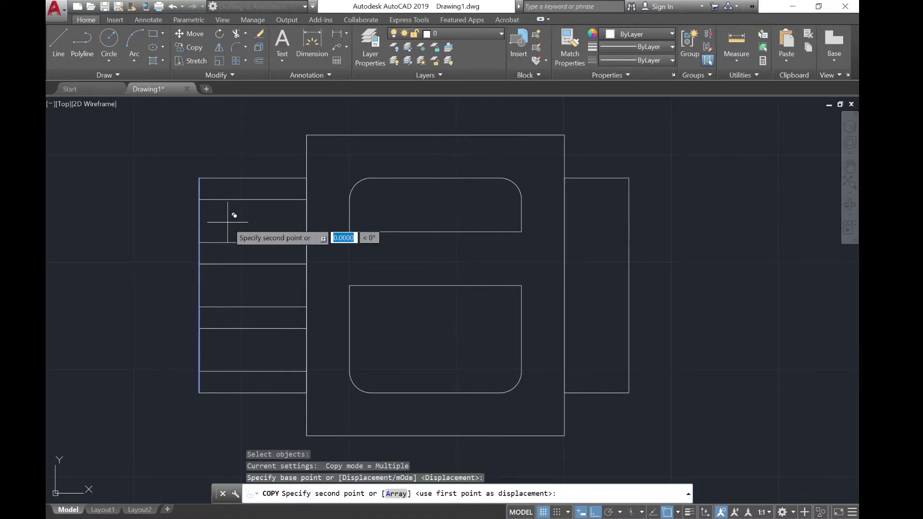
type("10")
key("Return")
key("Escape")
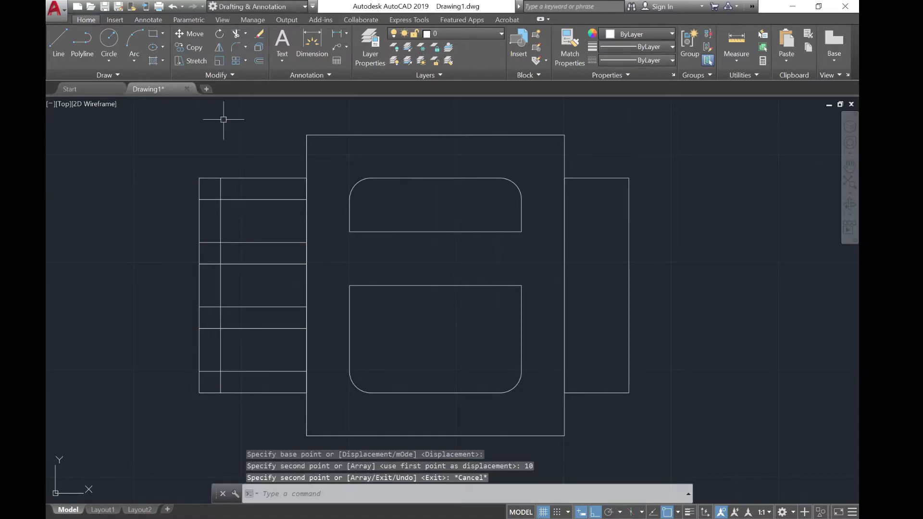
Using the left side lines as cutting edges, trim both vertical lines bounding the three slots in the gaps above, between and below the slots
left_click(237, 32)
left_click(332, 419)
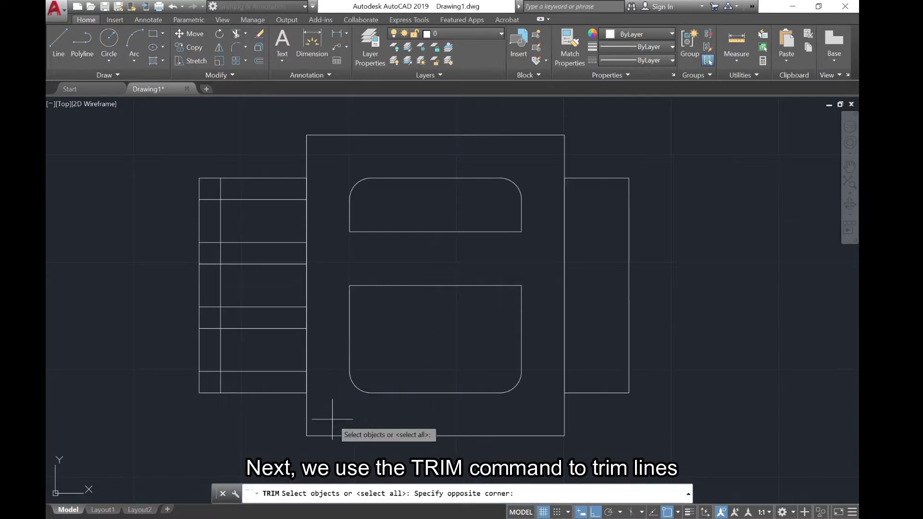
left_click(153, 136)
key("Return")
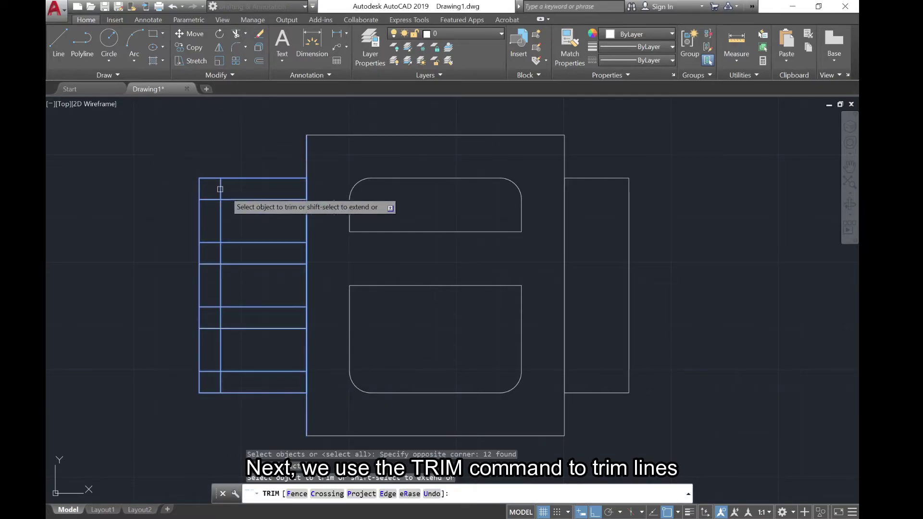
left_click(316, 191)
left_click(206, 189)
left_click(310, 249)
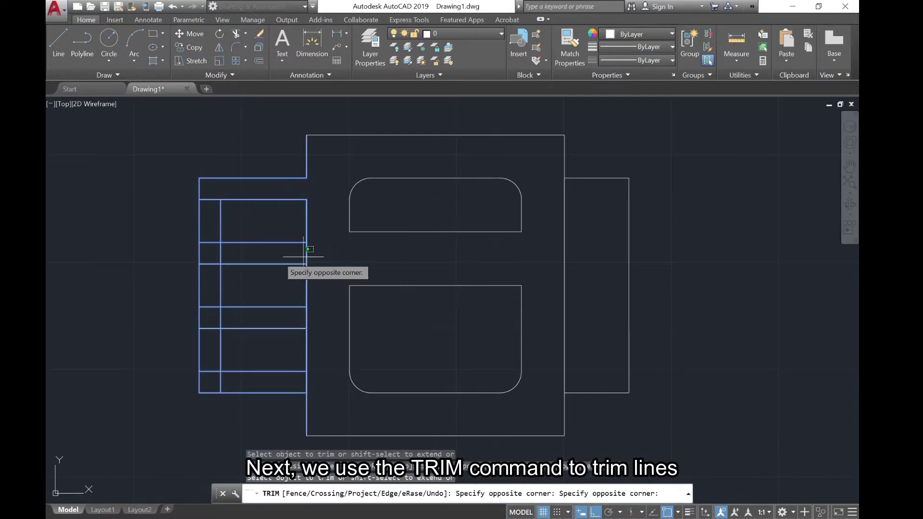
left_click(221, 255)
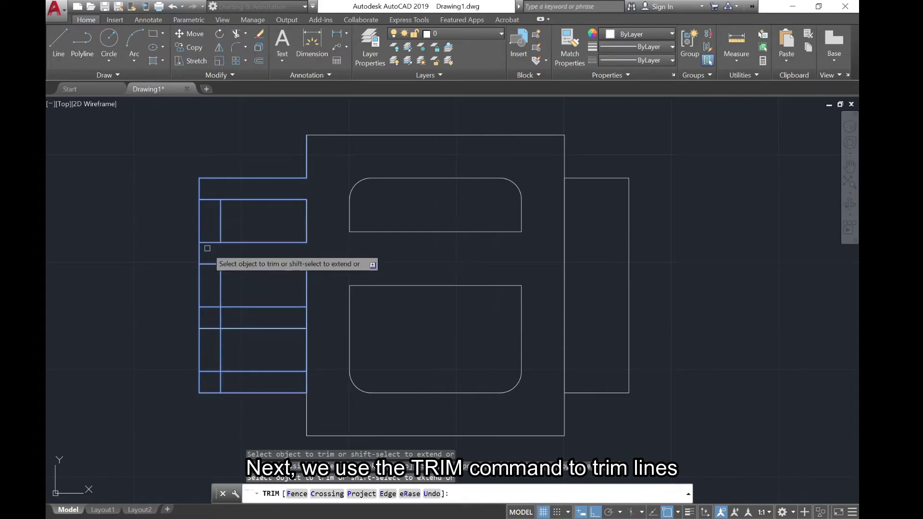
left_click(319, 317)
left_click(207, 317)
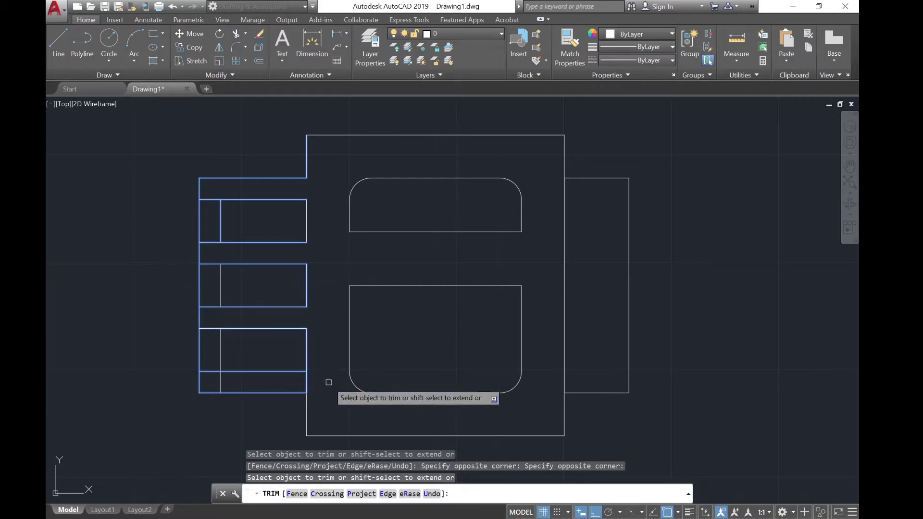
left_click(329, 381)
left_click(208, 383)
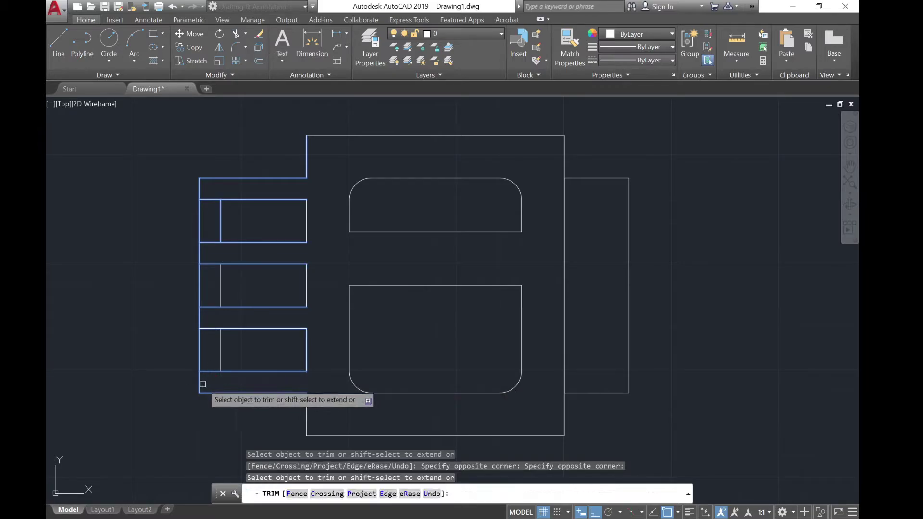
Trim the horizontal slot lines between the left side rectangle's outer edge and the slots' left ends, closing all three slots
left_click(211, 382)
left_click(206, 197)
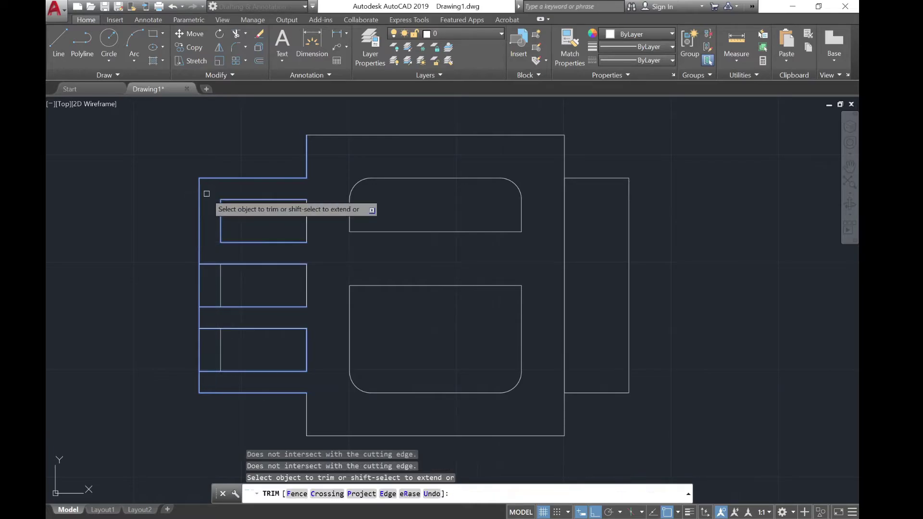
left_click(209, 265)
left_click(212, 306)
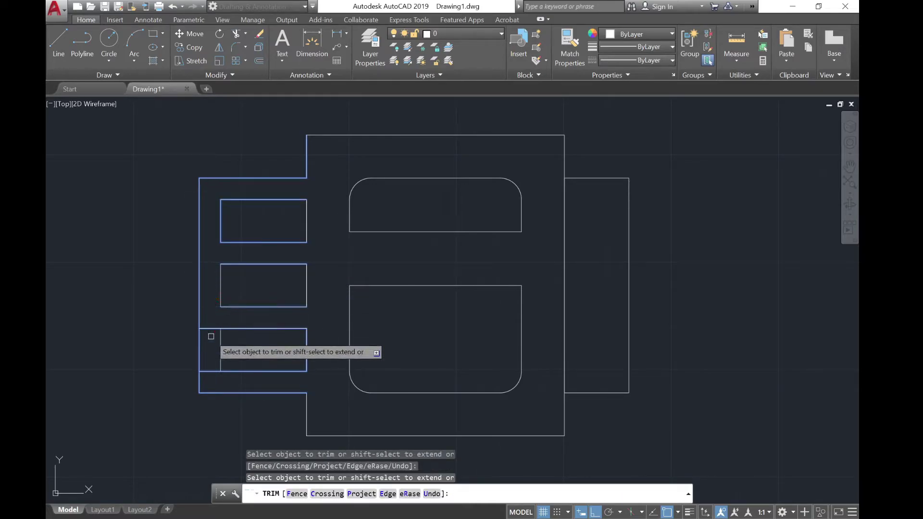
left_click(210, 329)
left_click(213, 371)
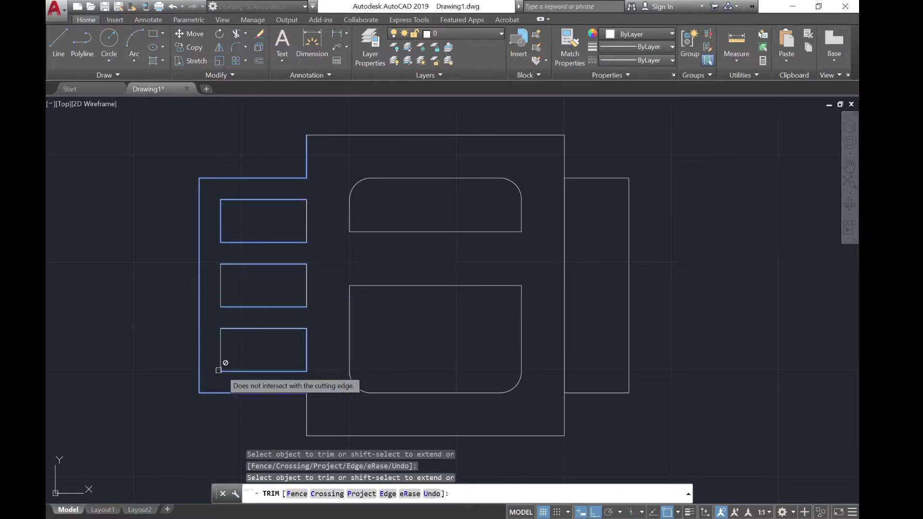
key("Escape")
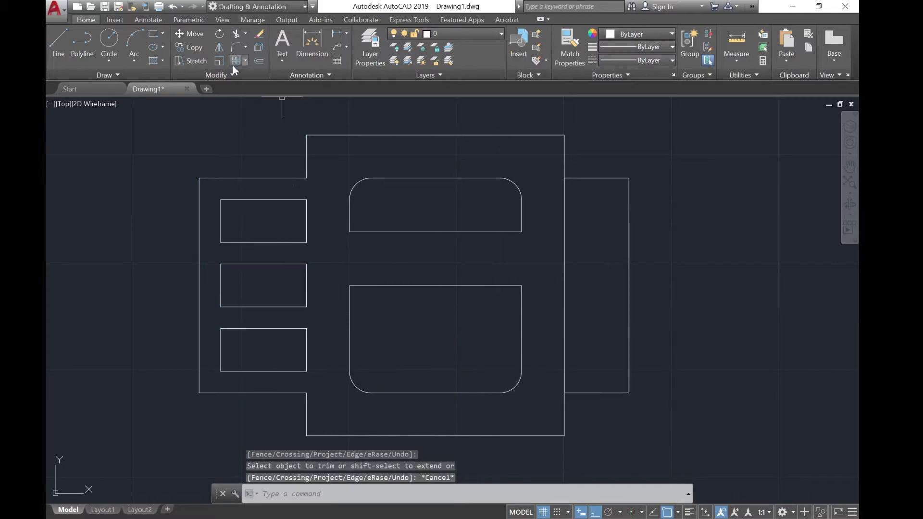
Fillet the upper slot's top-right corner and the lower slot's bottom-right corner with radius 10
left_click(234, 47)
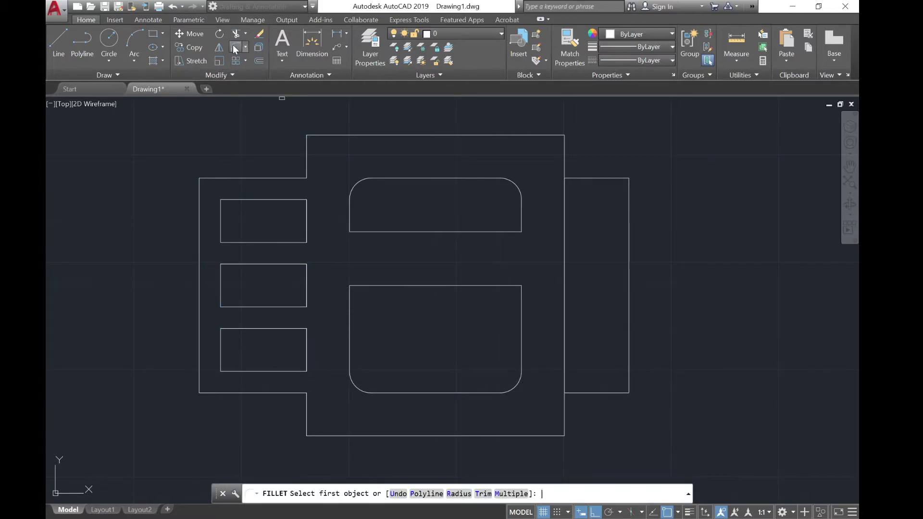
type("m")
key("Return")
type("r")
key("Return")
key("Return")
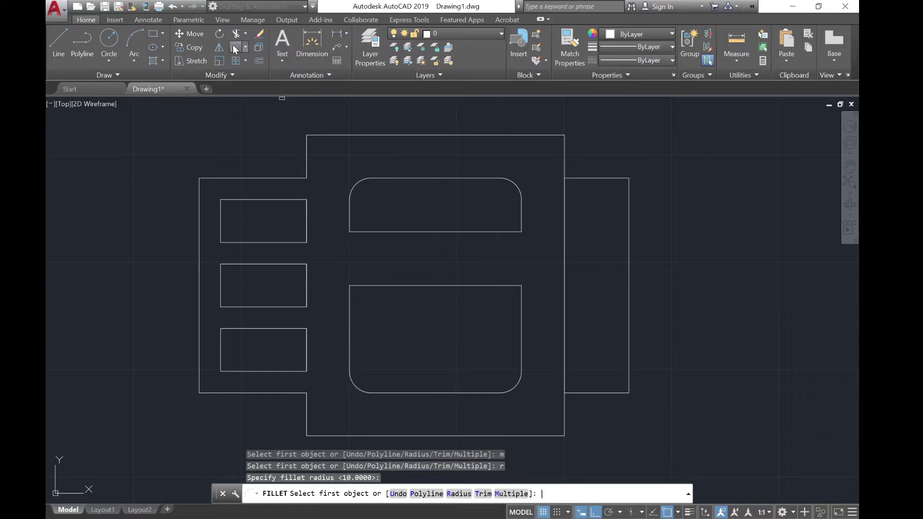
left_click(276, 201)
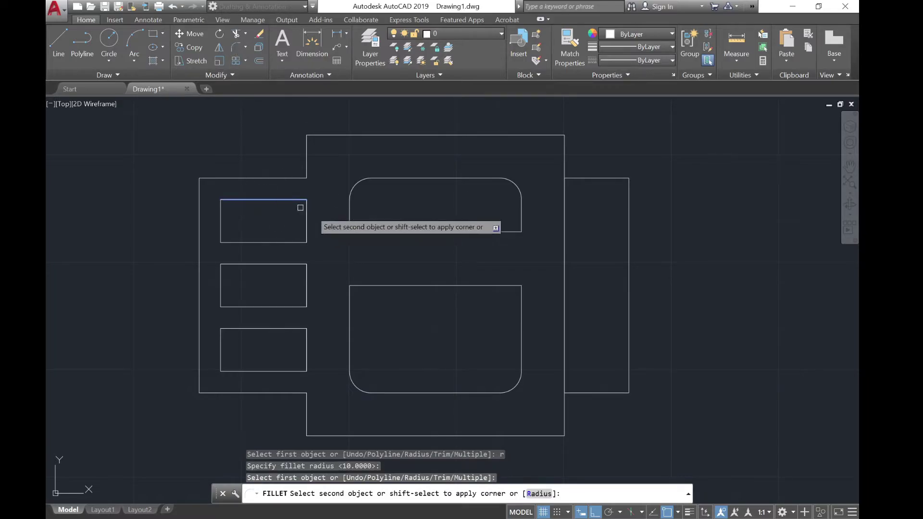
left_click(306, 213)
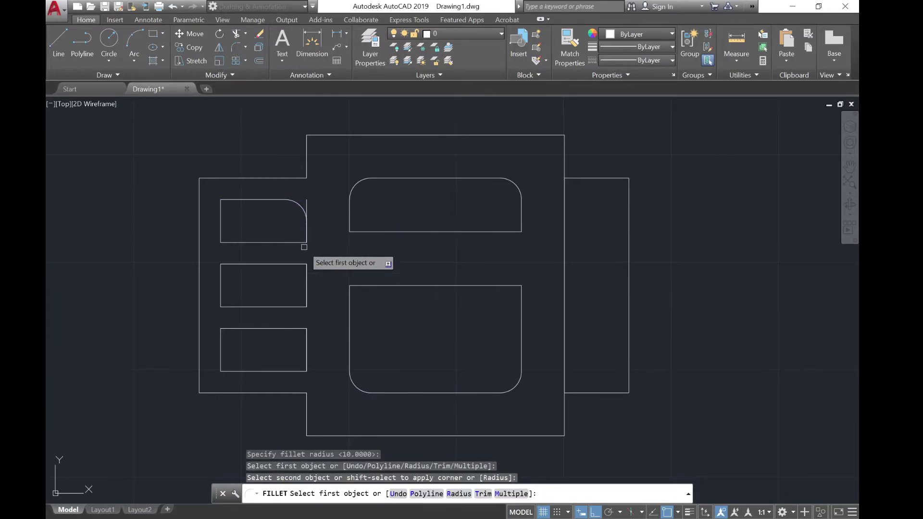
left_click(307, 356)
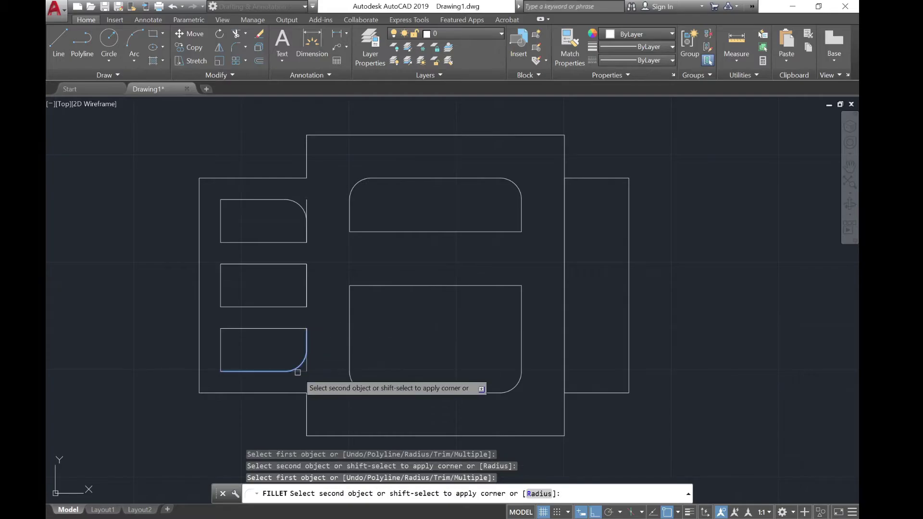
left_click(298, 372)
key("Escape")
Delete the excess vertical lines outside the filleted corners of the lower and upper slots
scroll(288, 376, "up", 4)
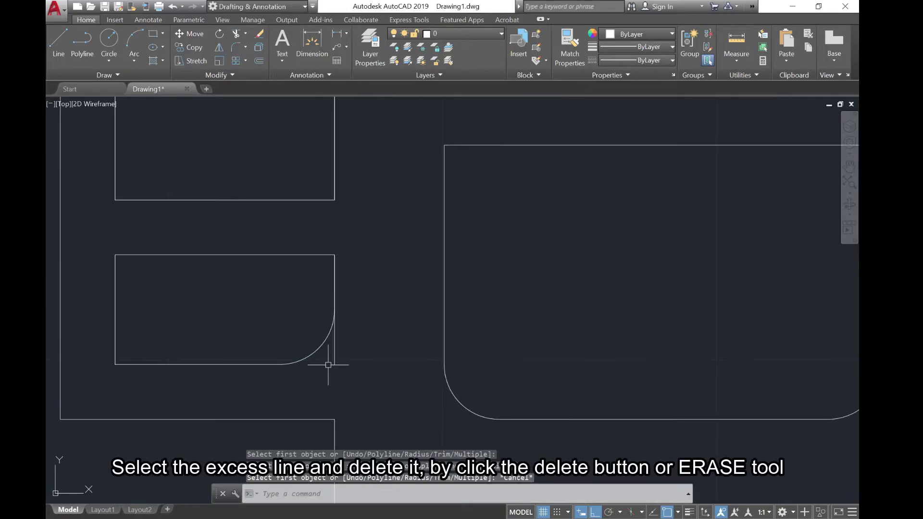
left_click(334, 360)
left_click(335, 364)
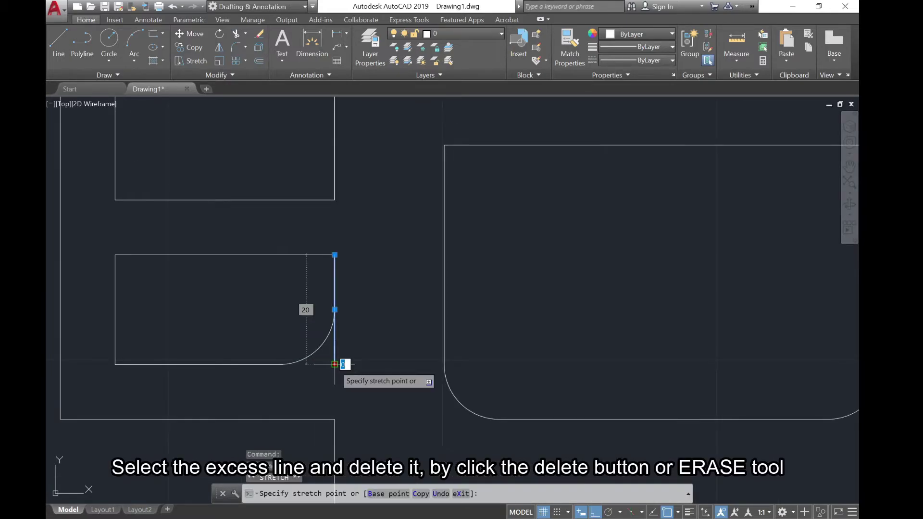
key("Escape")
key("Delete")
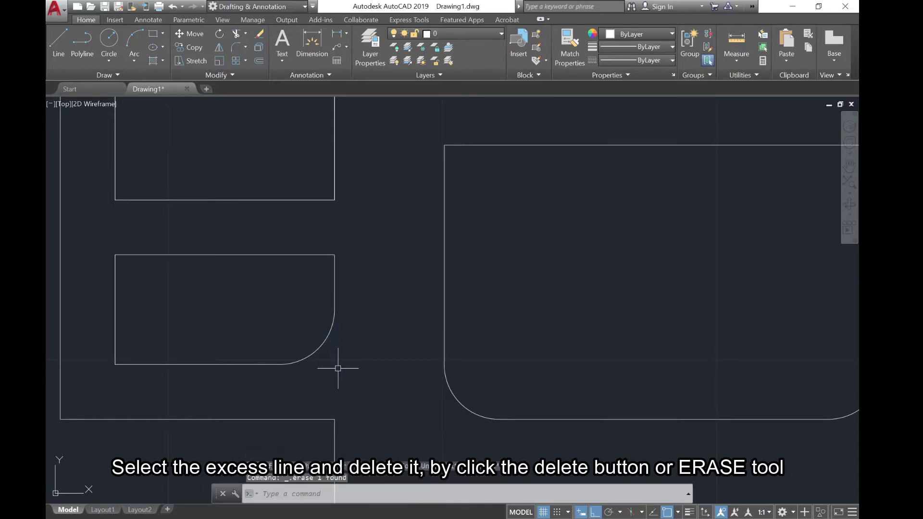
scroll(338, 368, "down", 5)
scroll(331, 301, "up", 5)
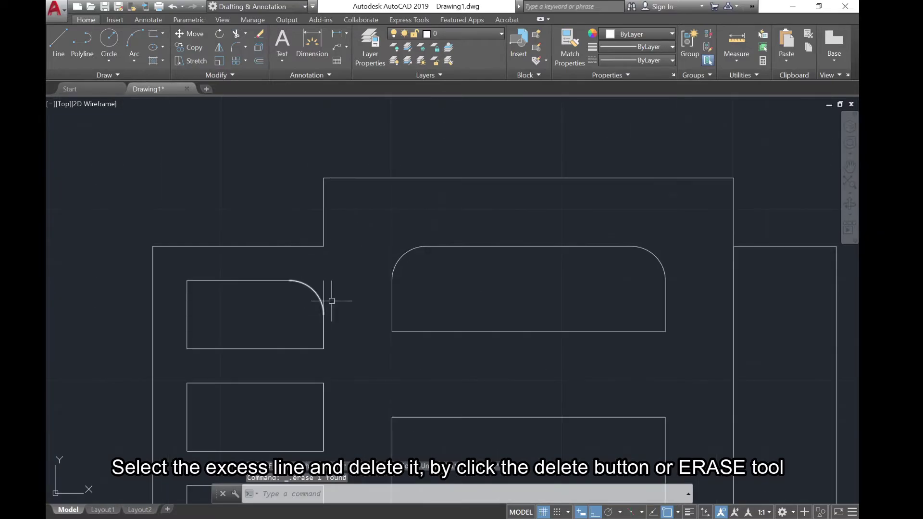
left_click(322, 288)
key("Delete")
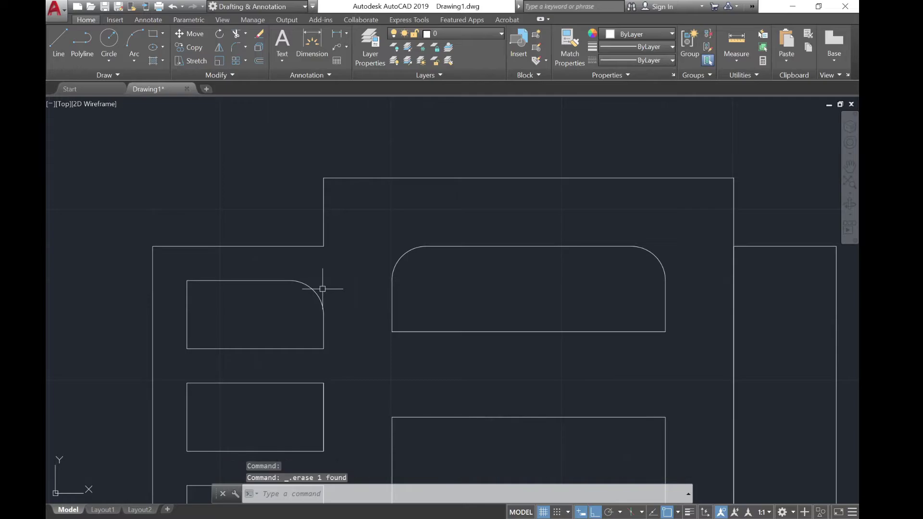
Delete the duplicate vertical line lying on the edge shared by the main and right side rectangles
scroll(359, 272, "down", 3)
mouse_move(368, 275)
middle_mouse_down()
mouse_move(361, 223)
mouse_move(349, 218)
middle_mouse_up()
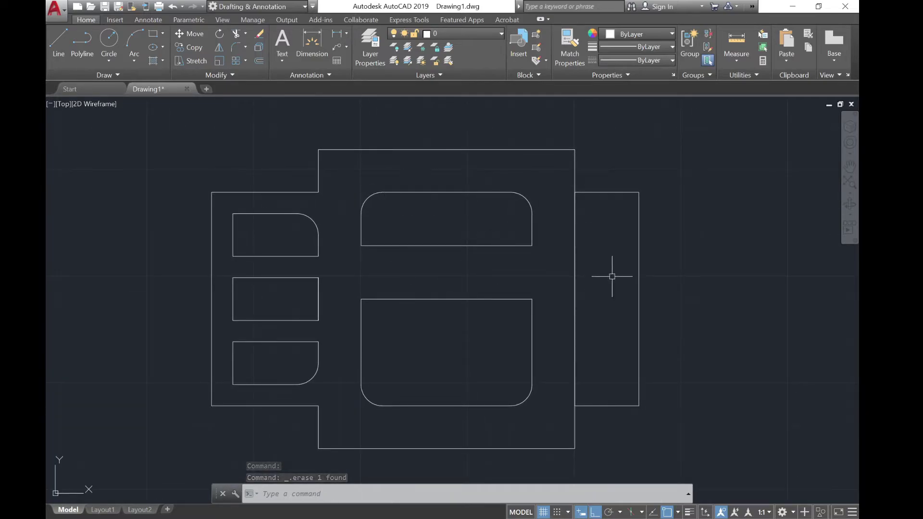
mouse_move(612, 276)
middle_mouse_down()
mouse_move(550, 252)
mouse_move(494, 264)
middle_mouse_up()
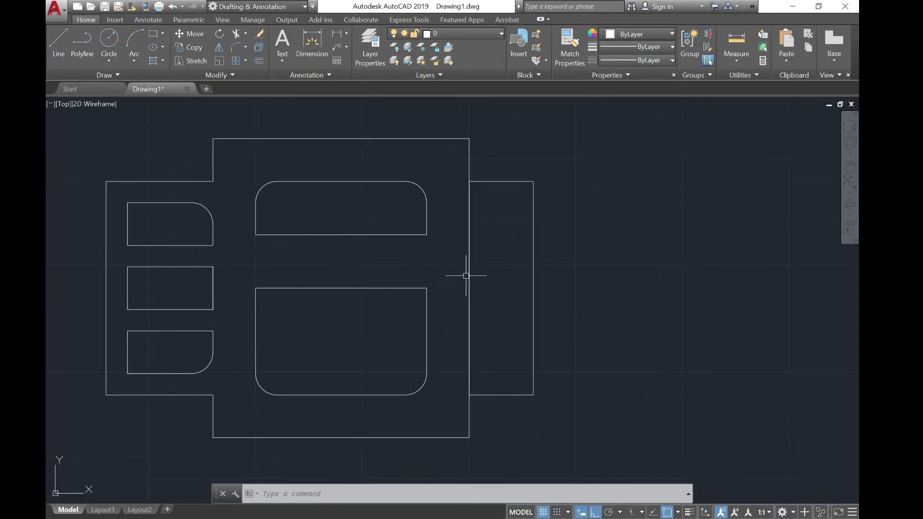
key("Delete")
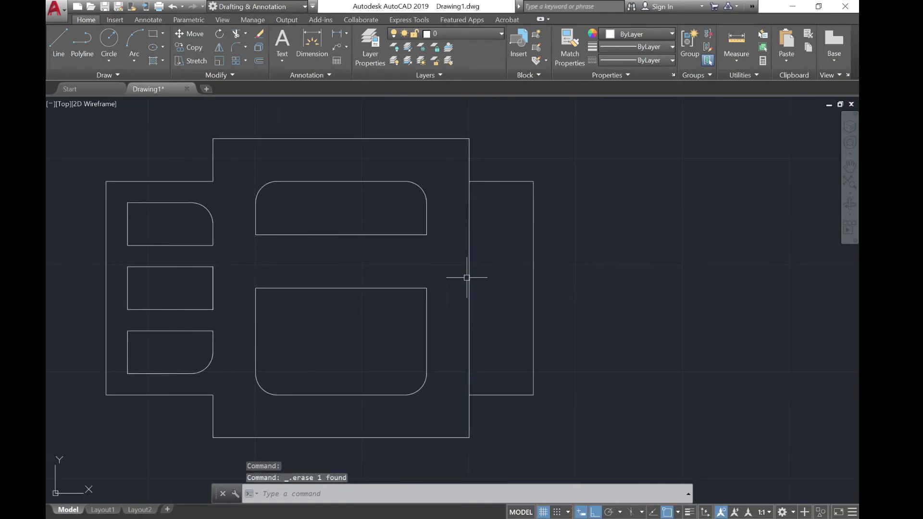
left_click(469, 278)
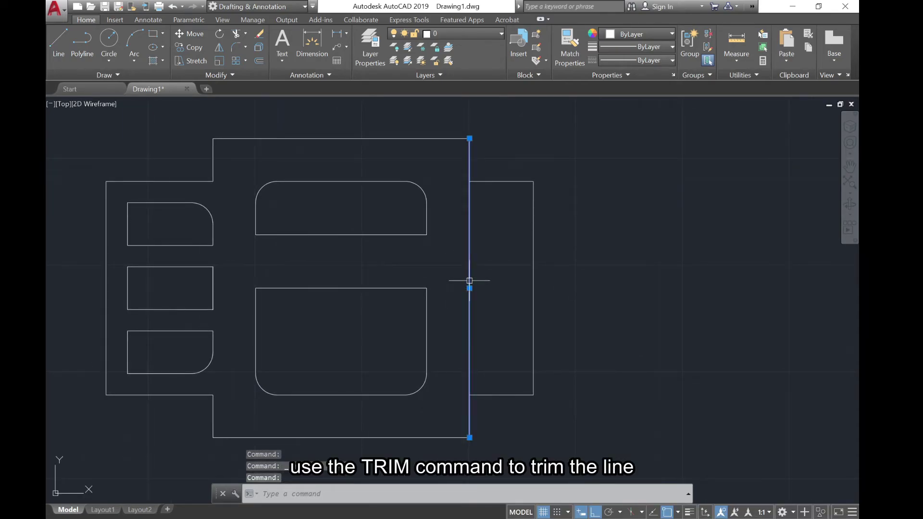
key("Escape")
Trim the main rectangle's right edge between the top and bottom edges of the right side rectangle
left_click(235, 34)
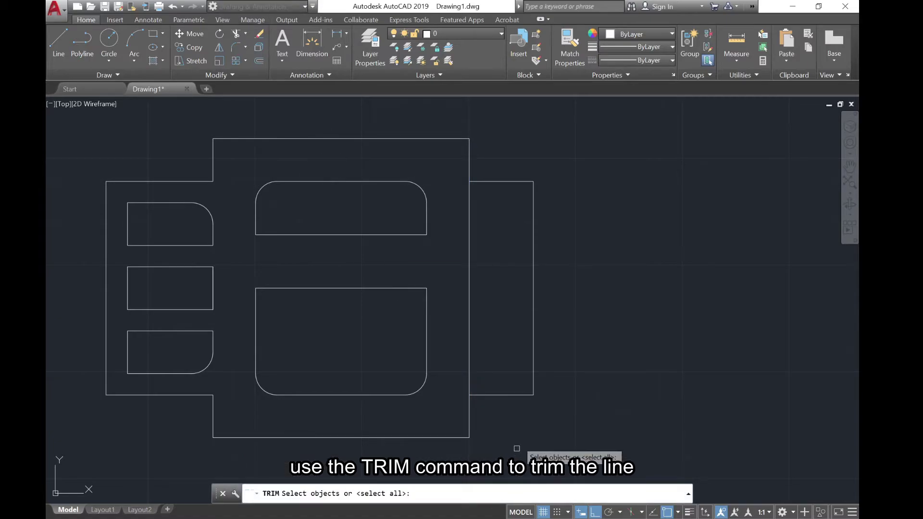
left_click(532, 432)
left_click(432, 139)
key("Return")
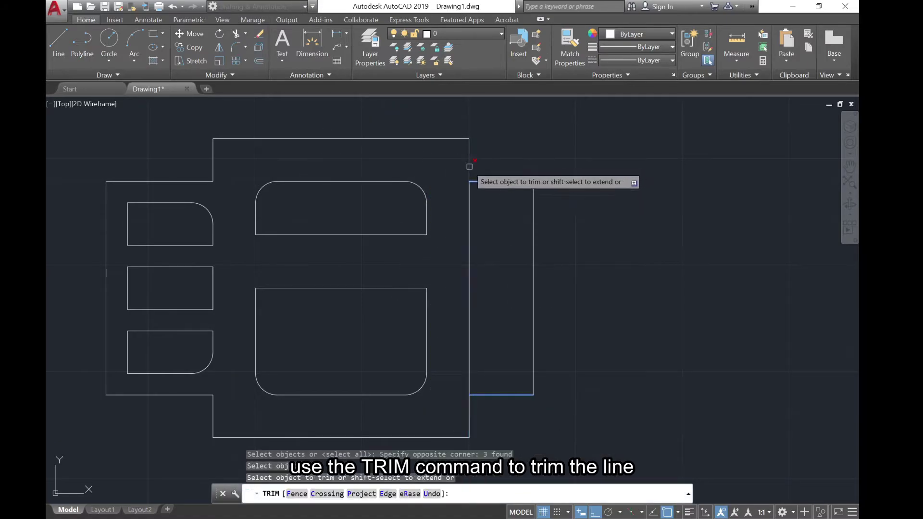
left_click(463, 192)
left_click(493, 241)
key("Escape")
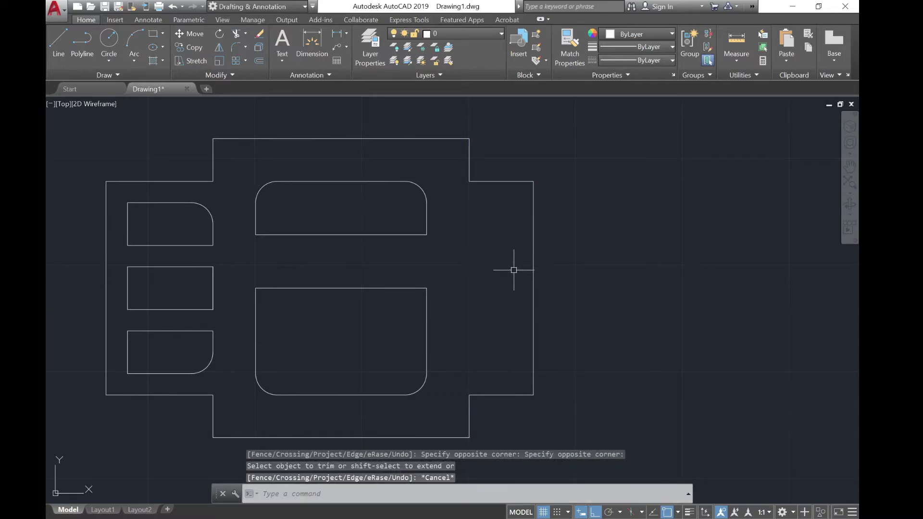
Offset the right side rectangle's outer vertical edge 10 units inward, and offset the resulting line another 10 units inward
type("co")
key("Return")
left_click(260, 60)
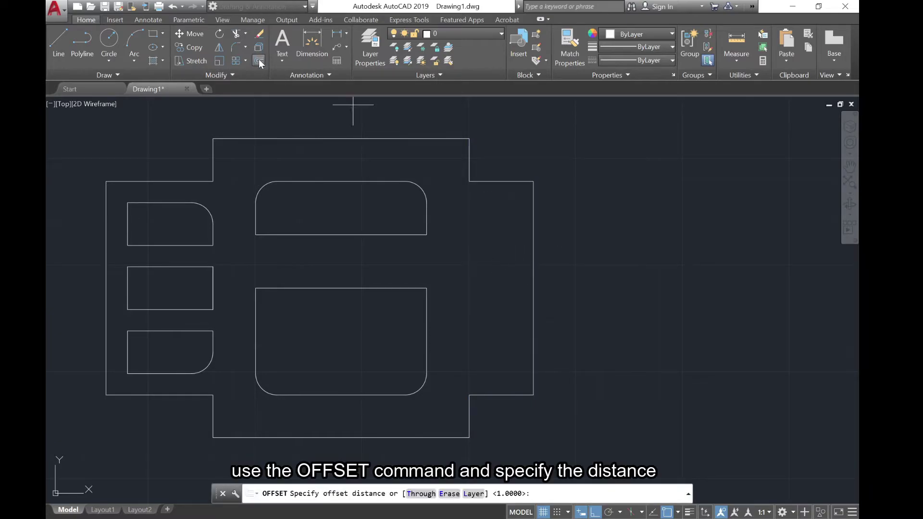
type("1")
key("Return")
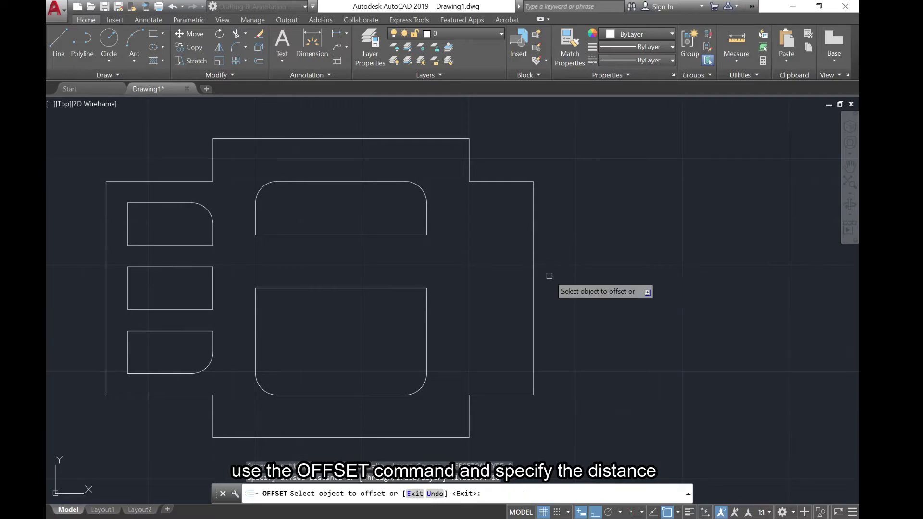
left_click(534, 275)
left_click(500, 275)
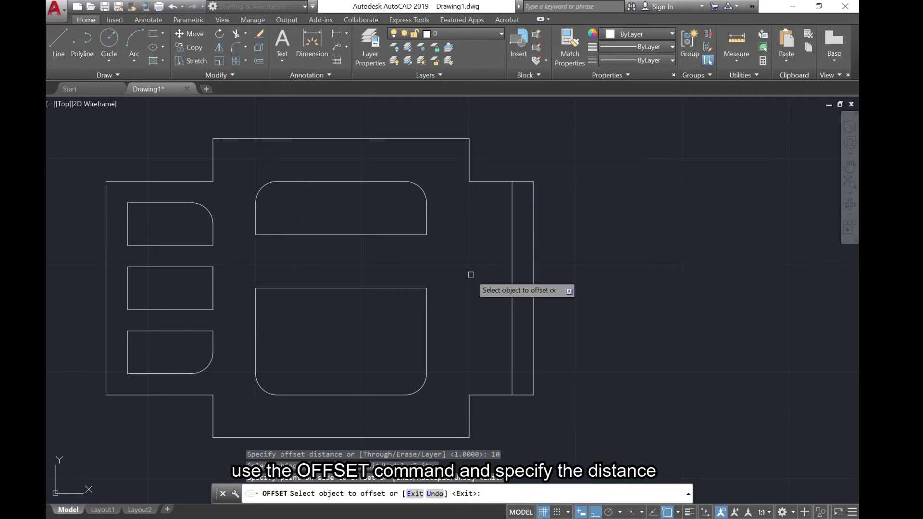
left_click(511, 283)
left_click(459, 273)
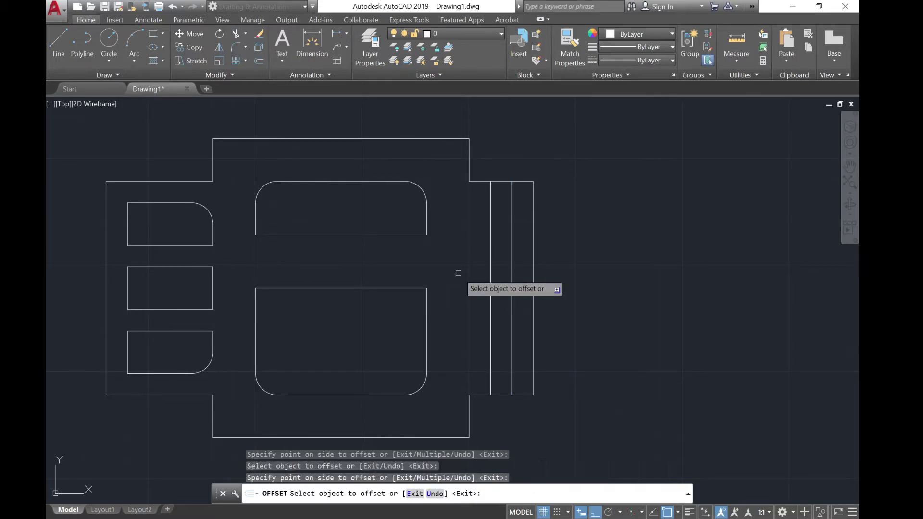
key("Escape")
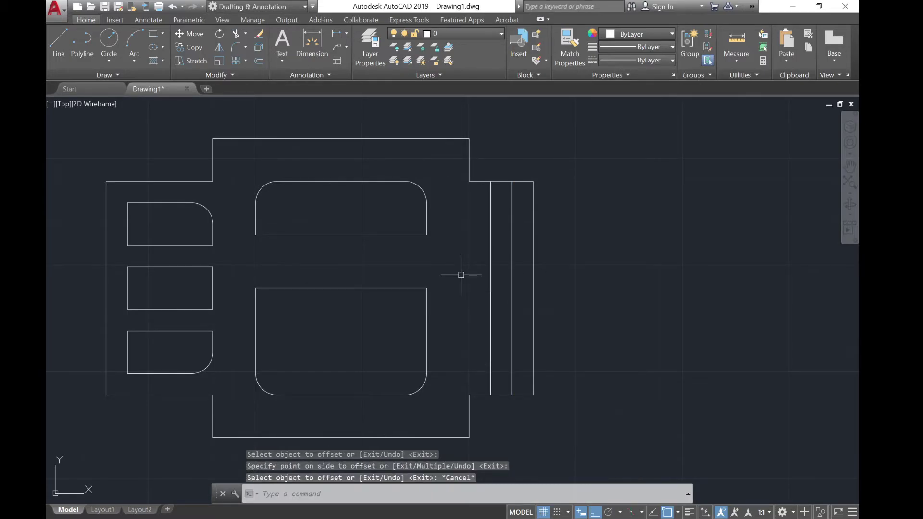
Copy the right side rectangle's top edge 20 units down
left_click(191, 46)
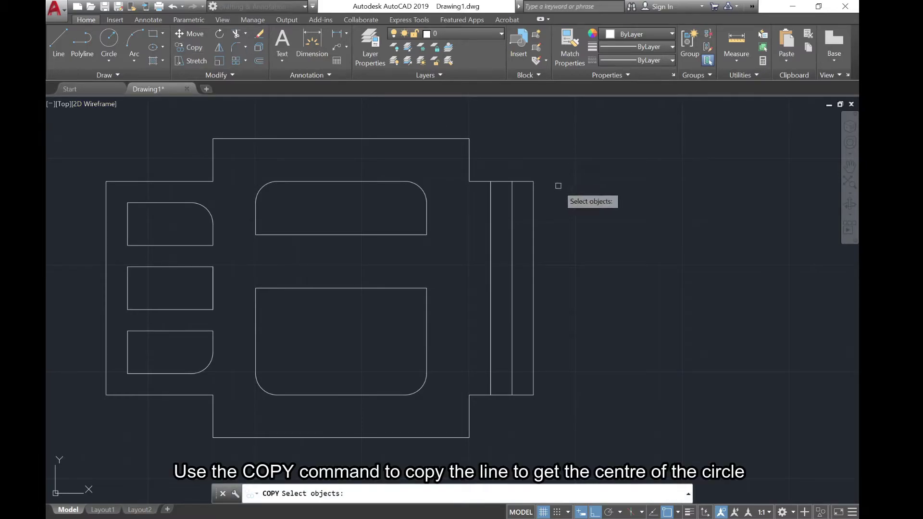
left_click(528, 181)
key("Return")
left_click(603, 174)
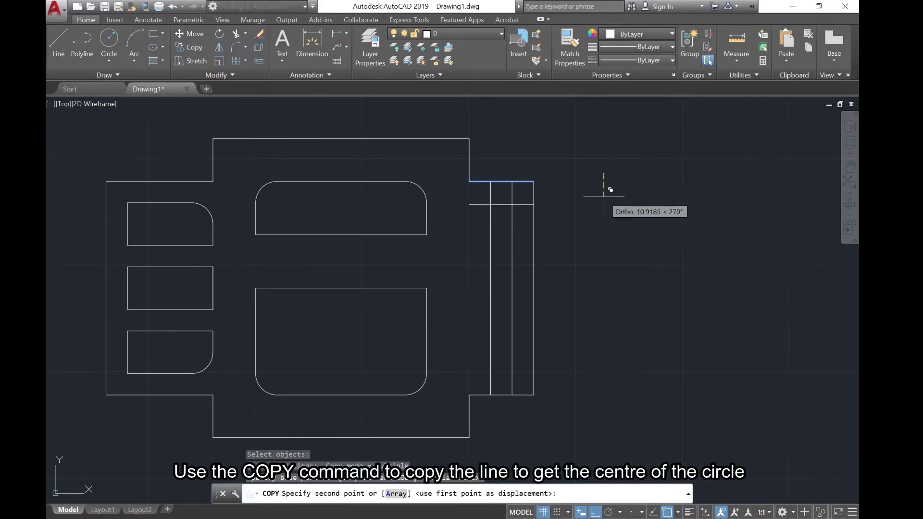
type("20")
key("Return")
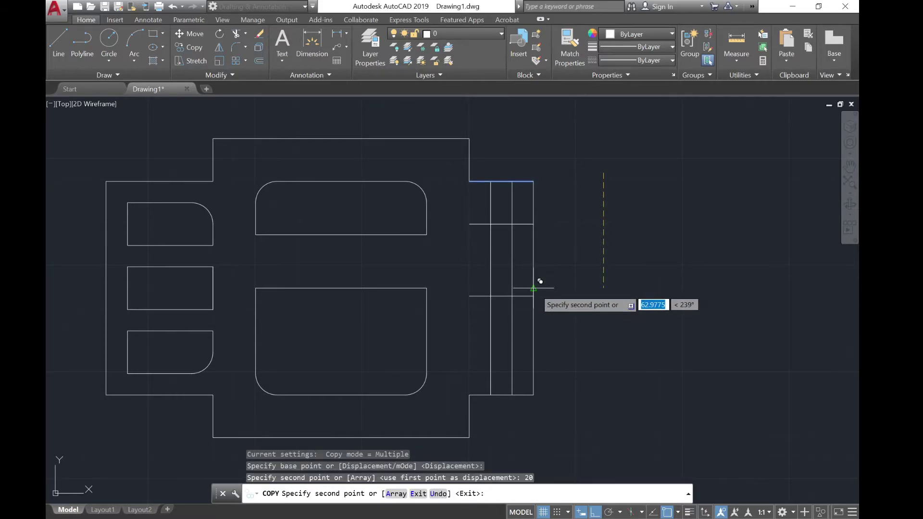
key("Escape")
Copy the line 20 units below the right side rectangle's top edge down to the midpoint of its outer vertical edge
left_click(196, 52)
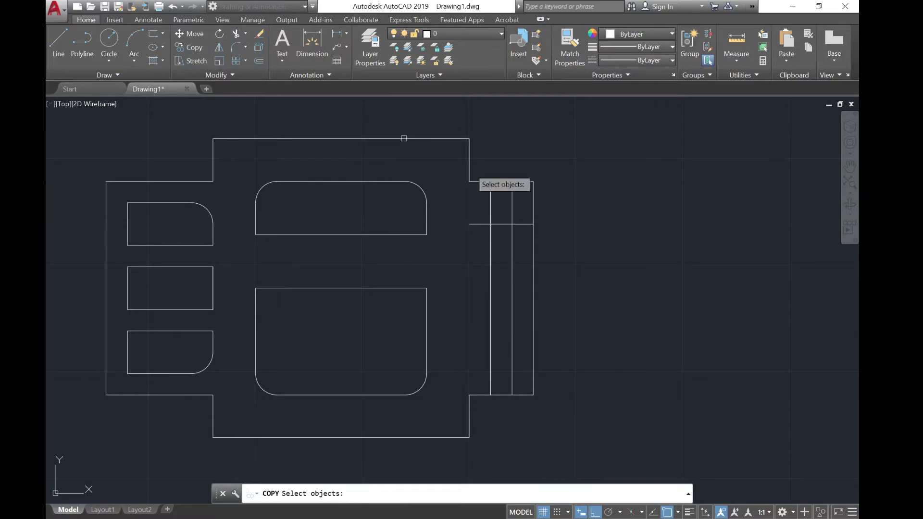
left_click(475, 224)
key("Return")
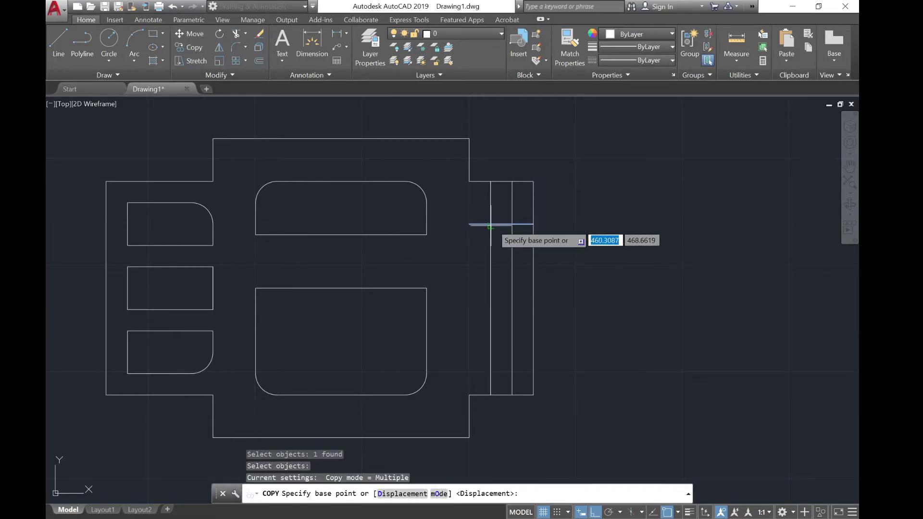
left_click(533, 223)
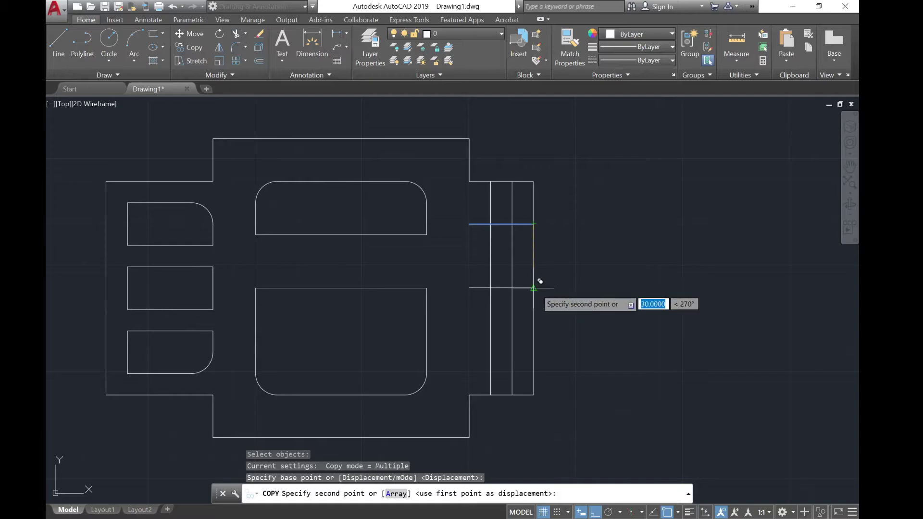
left_click(534, 288)
key("Escape")
Copy the middle horizontal construction line in the right side rectangle 30 units down
left_click(60, 45)
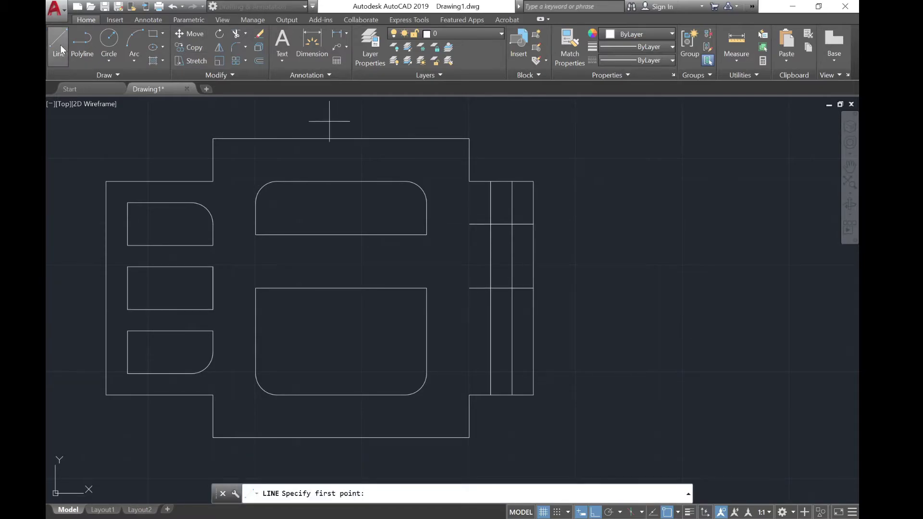
left_click(190, 47)
left_click(477, 289)
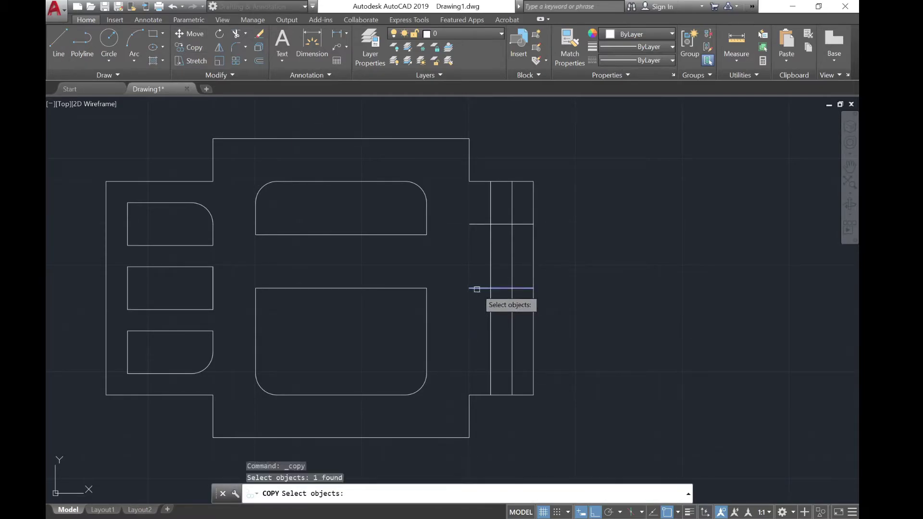
key("Return")
left_click(591, 290)
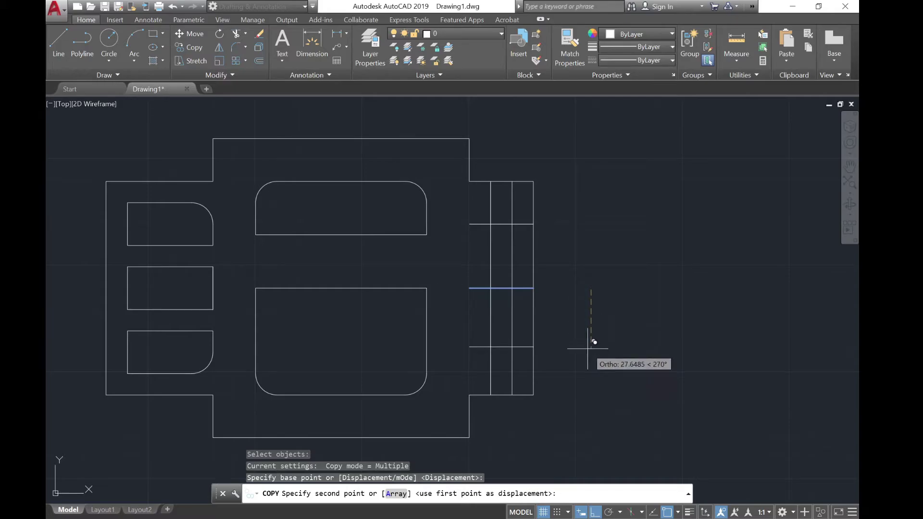
type("30")
key("Return")
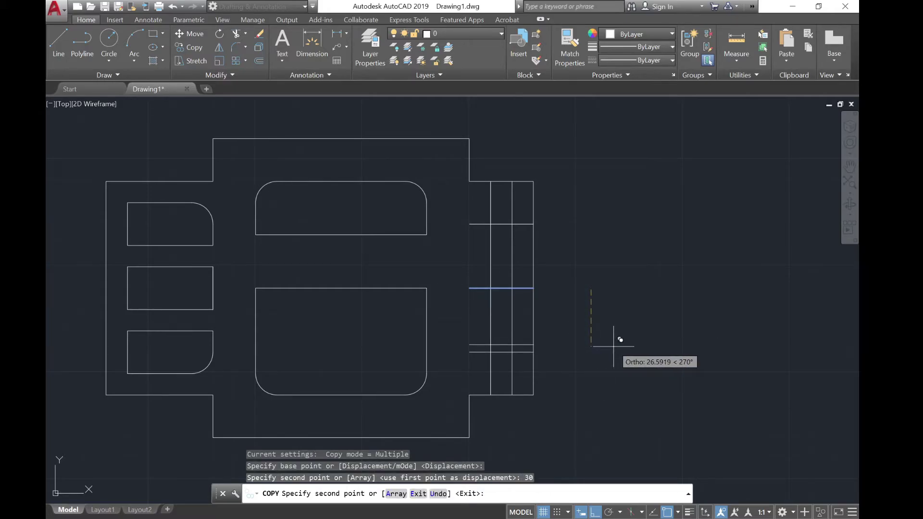
key("Escape")
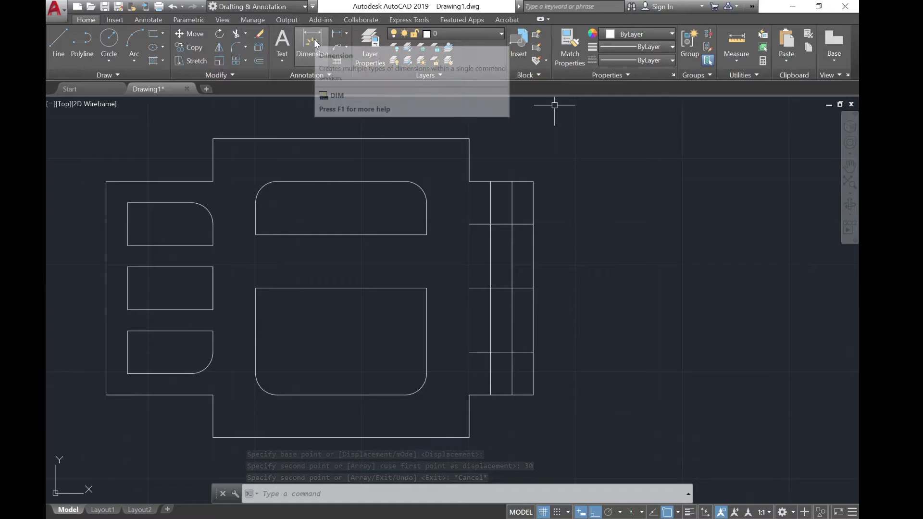
Draw a circle of radius 10 centred where the lowest horizontal construction line crosses the inner vertical construction line
left_click(109, 39)
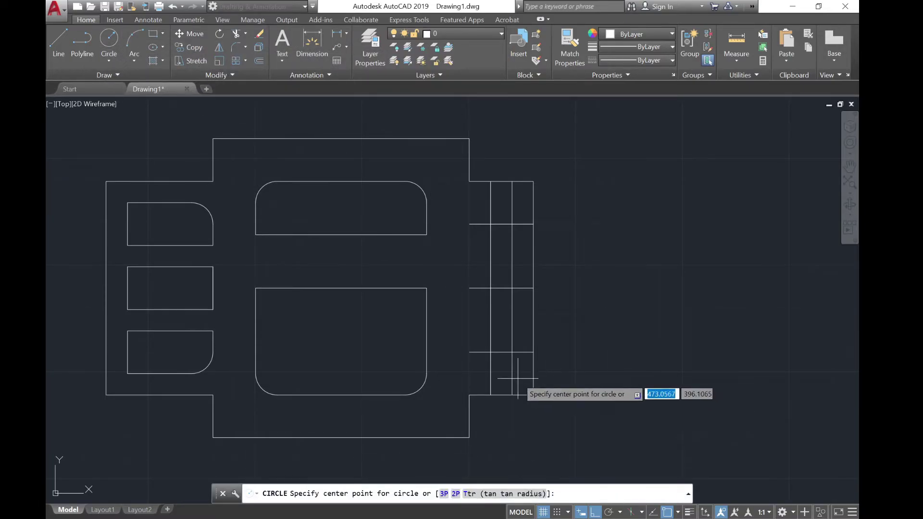
left_click(490, 352)
type("10")
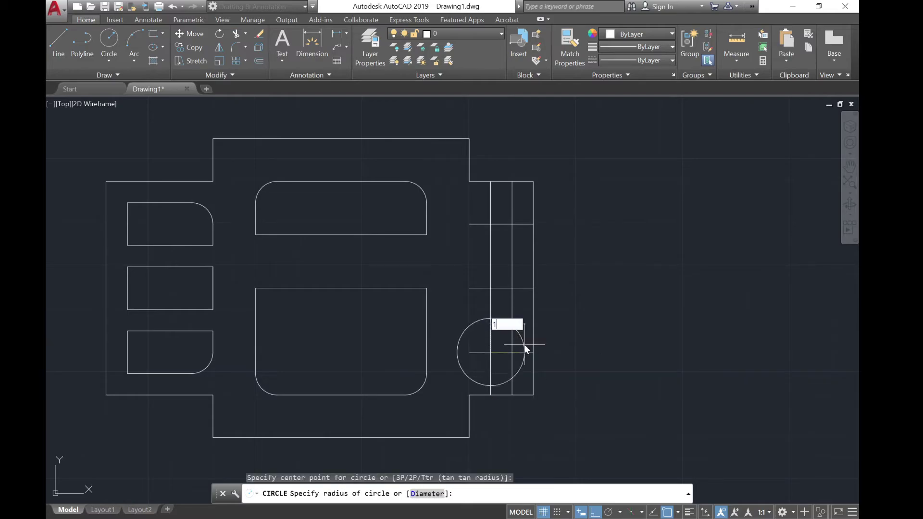
key("Return")
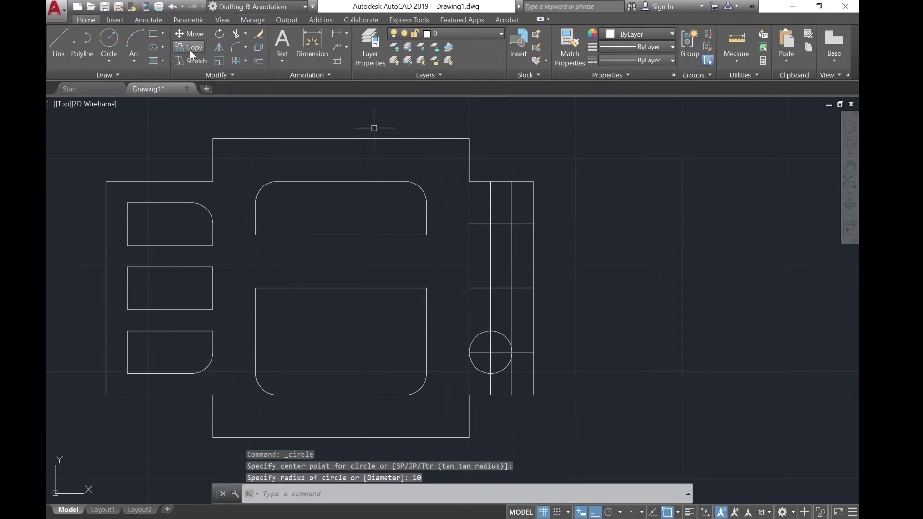
Copy the circle by its centre to the middle and upper intersections on the same vertical construction line
left_click(191, 50)
left_click(480, 336)
left_click(468, 315)
key("Return")
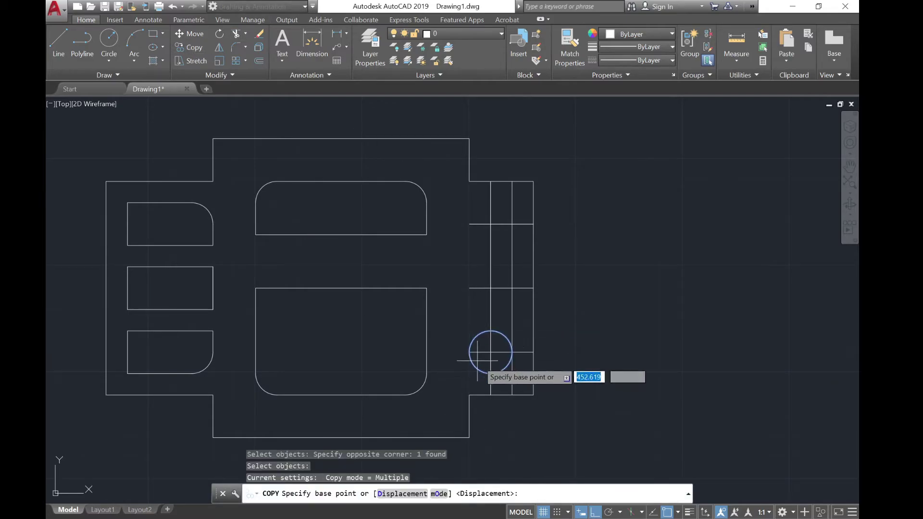
left_click(490, 353)
scroll(502, 307, "up", 6)
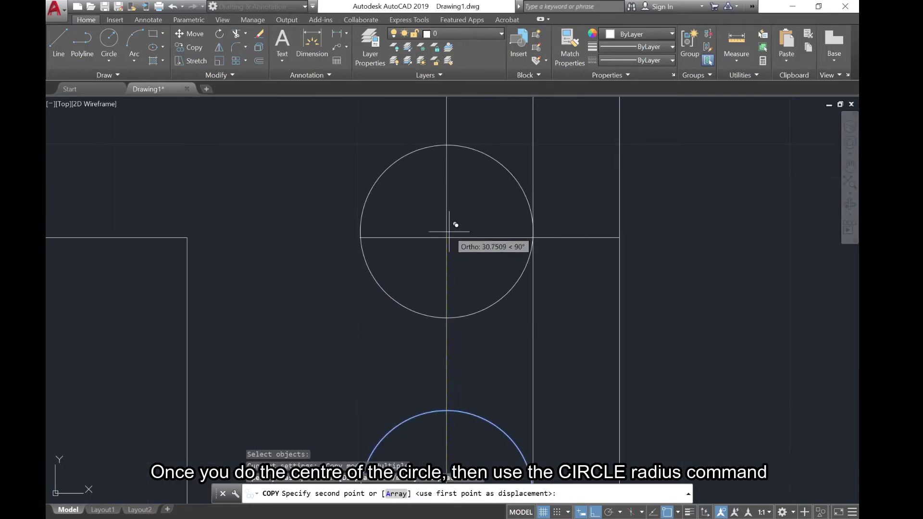
left_click(447, 238)
middle_click_drag(447, 238, 409, 470)
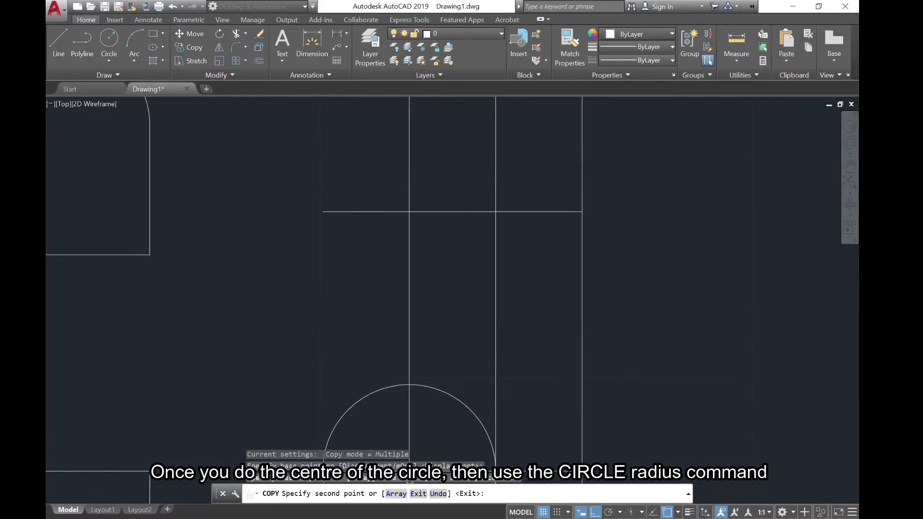
scroll(399, 302, "up", 7)
scroll(433, 202, "down", 4)
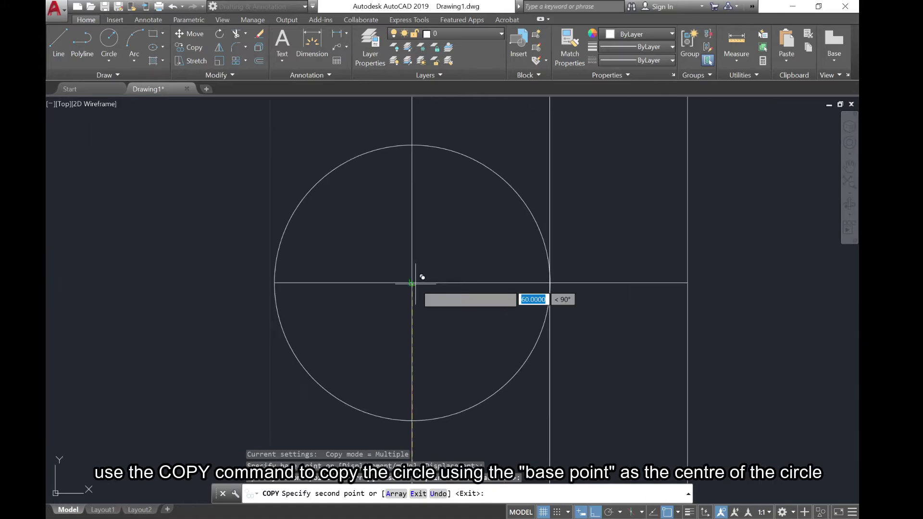
left_click(415, 282)
key("Return")
scroll(430, 260, "down", 10)
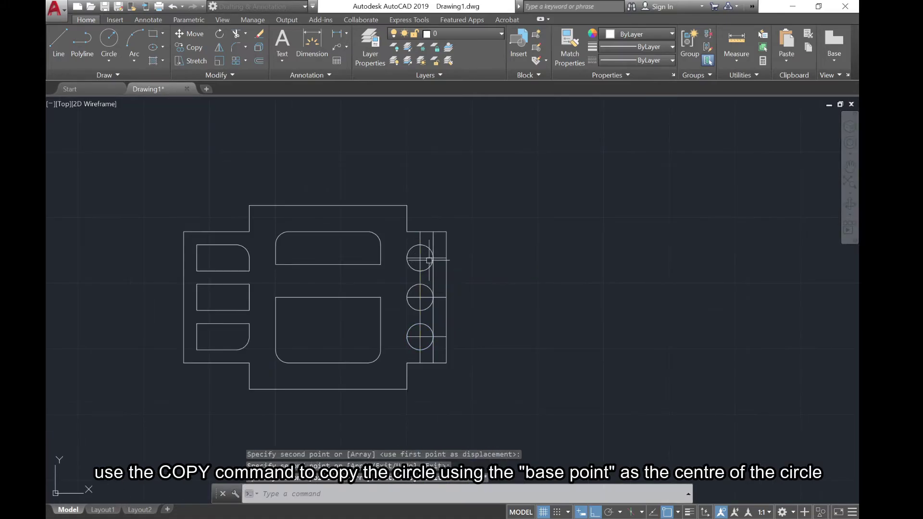
Erase the three horizontal and two vertical construction lines from the right side rectangle
scroll(431, 314, "up", 2)
key("Escape")
left_click(452, 352)
key("Escape")
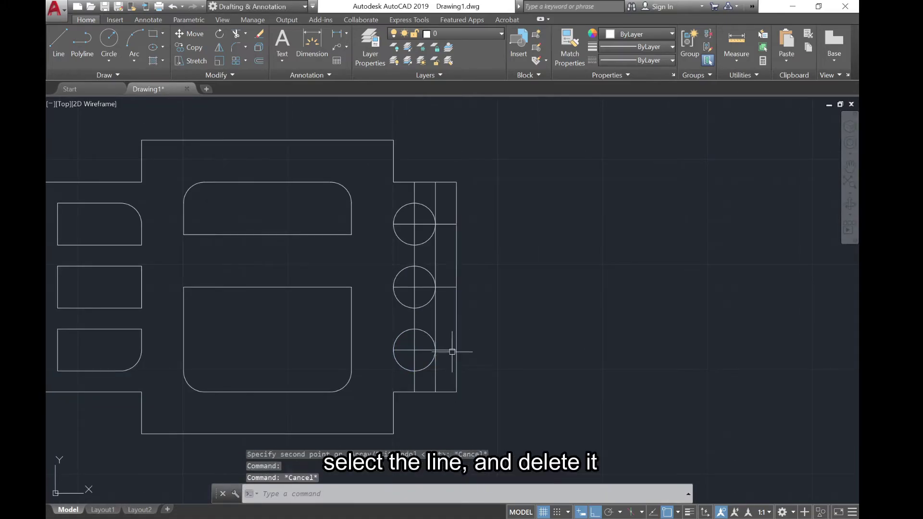
left_click(451, 370)
left_click(446, 209)
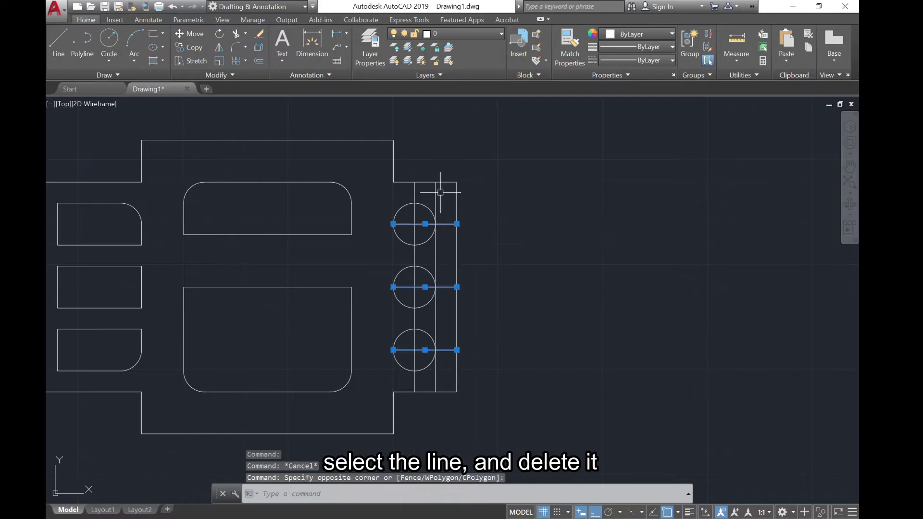
left_click(441, 191)
left_click(408, 189)
key("Delete")
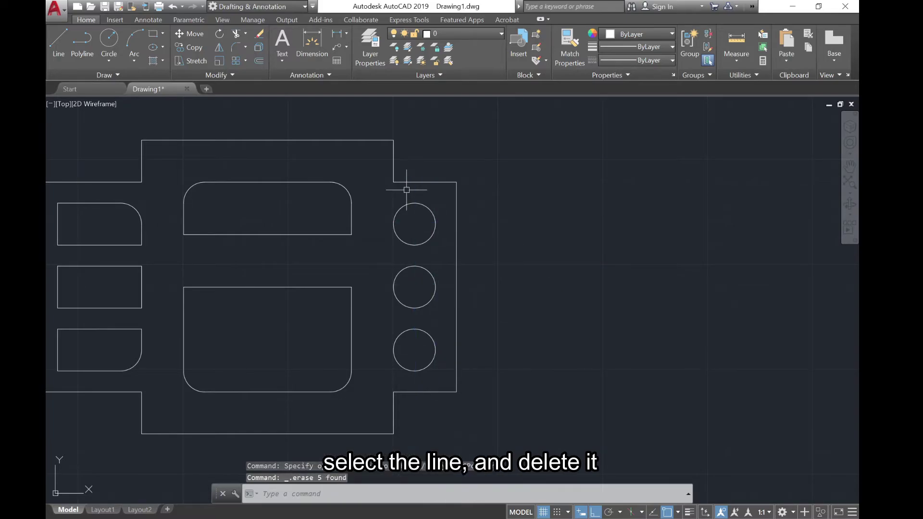
Fillet the outline's upper-left, upper-right and lower-right inner corners, where the side rectangles meet the main rectangle, with radius 10 in Multiple mode
middle_click_drag(478, 240, 656, 234)
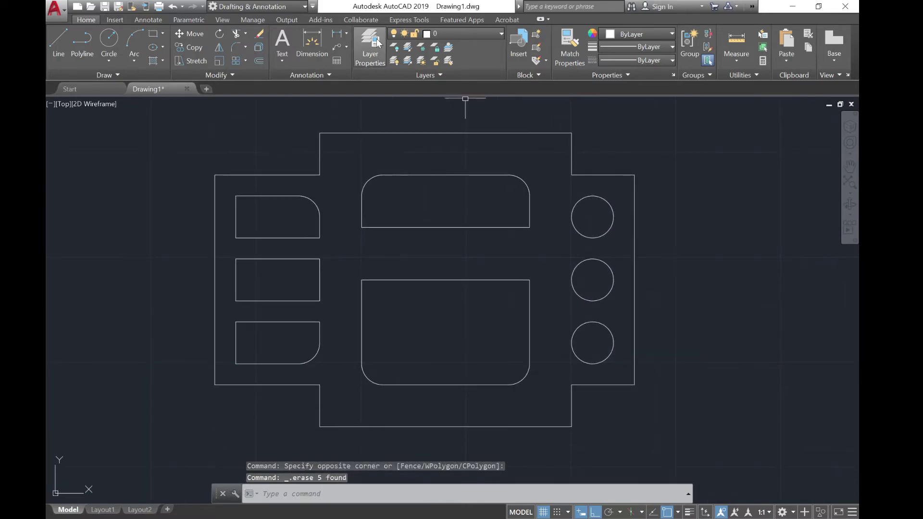
left_click(237, 51)
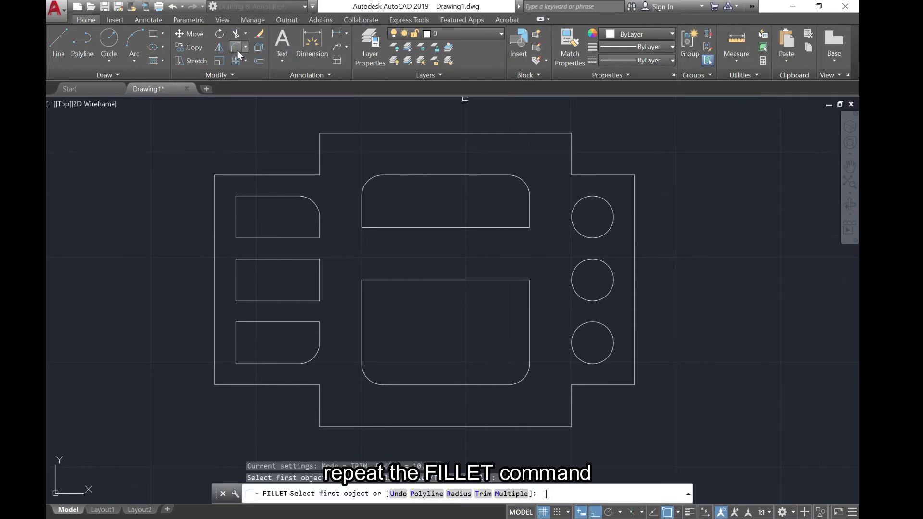
type("r")
key("Return")
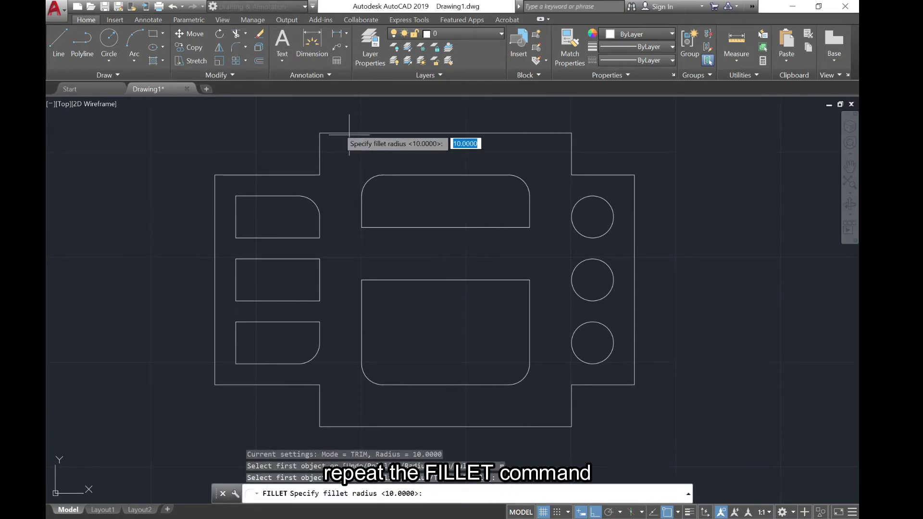
key("Return")
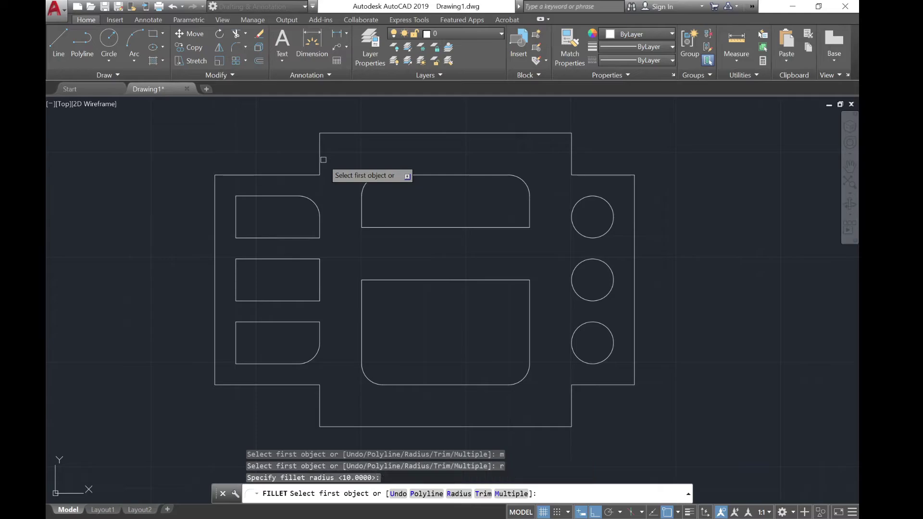
left_click(320, 161)
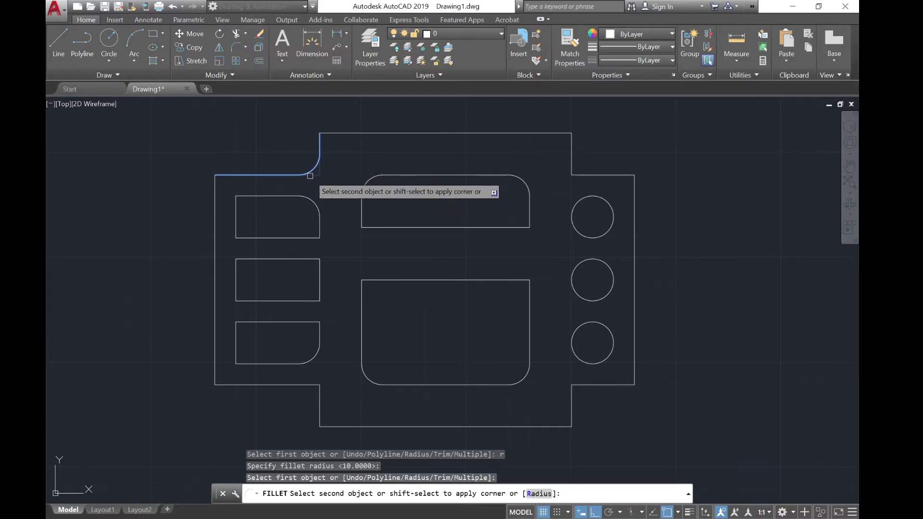
left_click(309, 175)
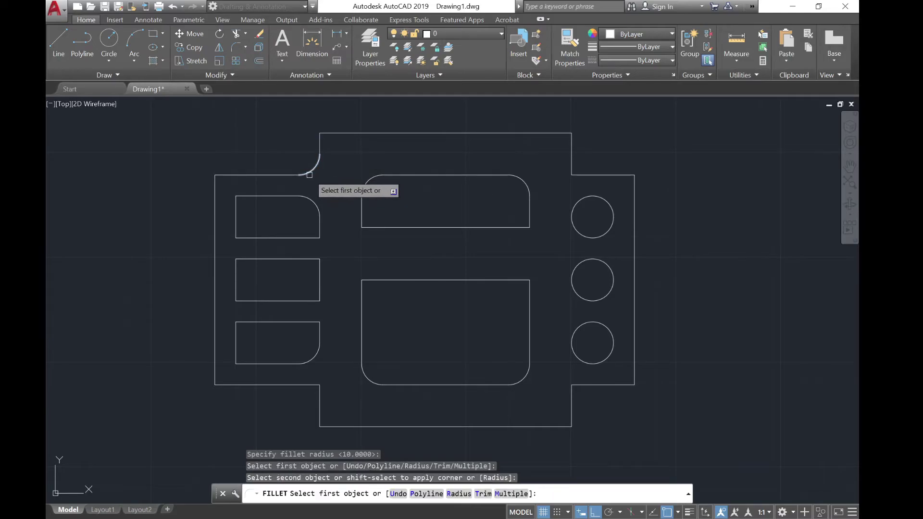
left_click(574, 161)
left_click(585, 173)
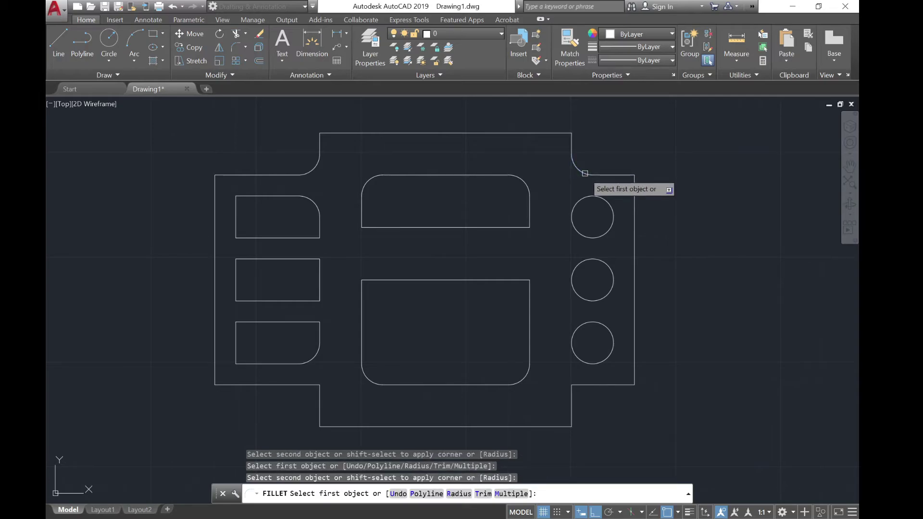
left_click(580, 385)
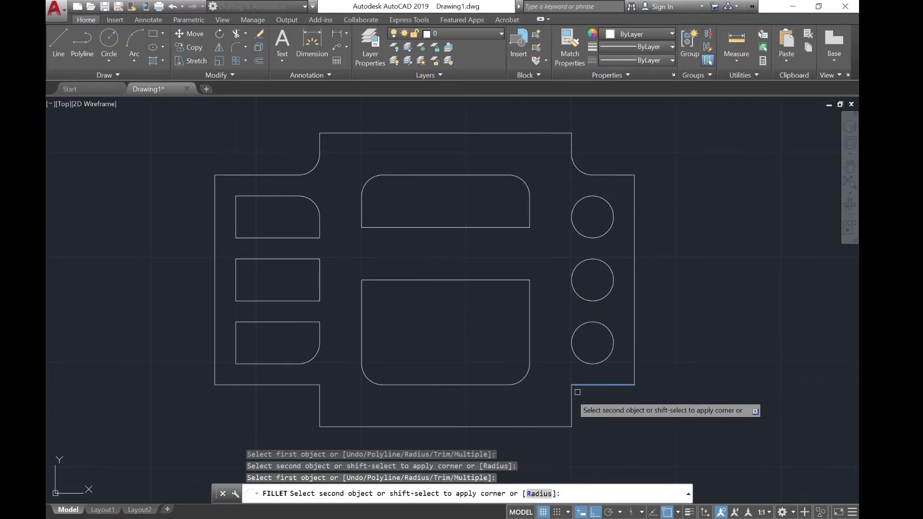
left_click(570, 400)
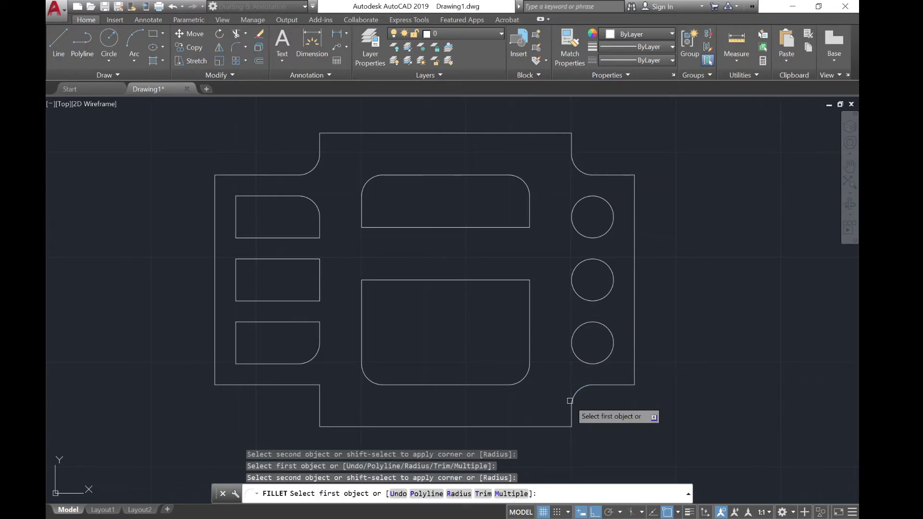
Fillet the lower and upper outer corners of the left side rectangle with radius 10
left_click(216, 374)
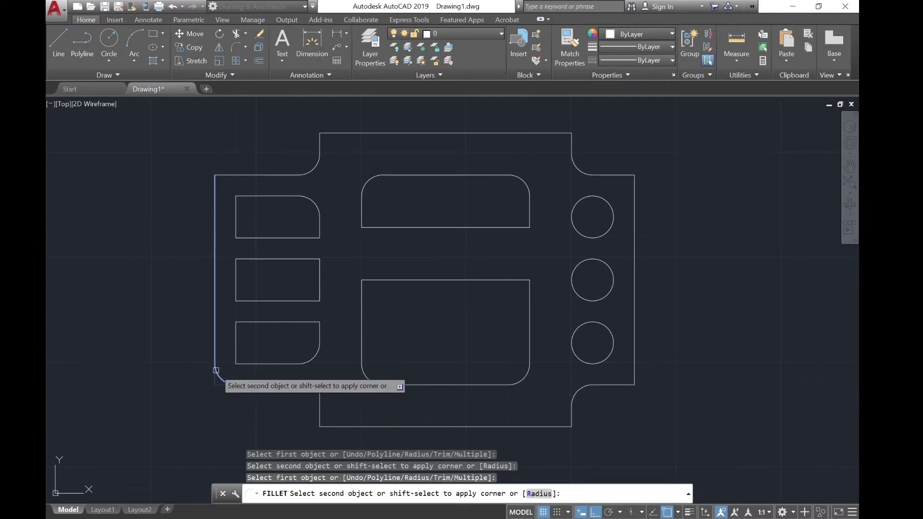
left_click(216, 370)
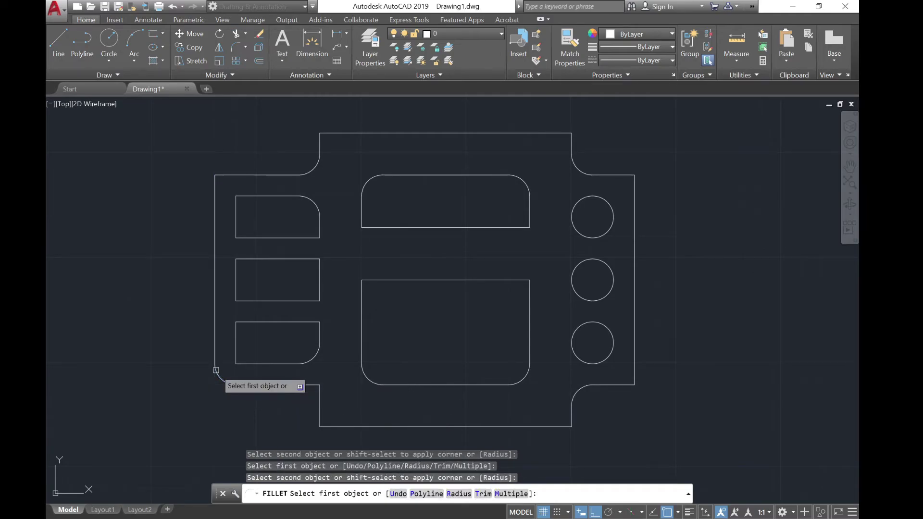
left_click(216, 185)
left_click(225, 176)
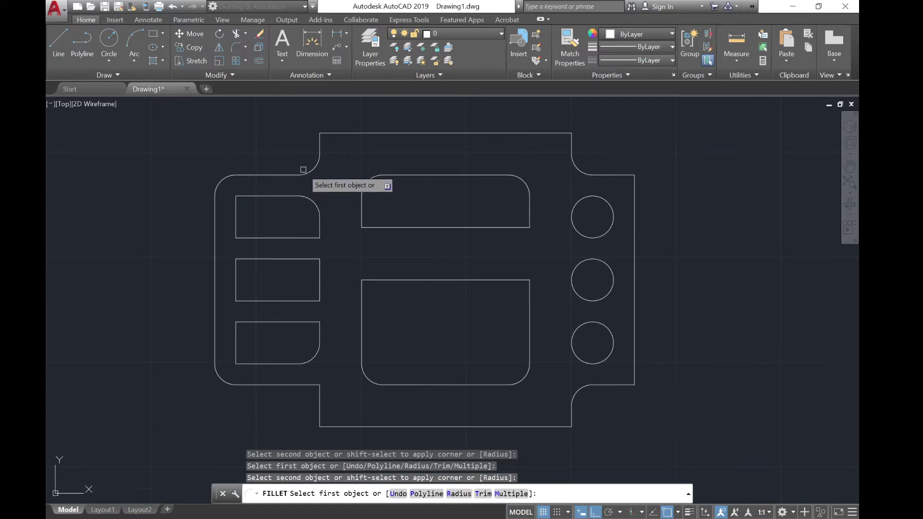
Fillet both top corners of the main rectangle with radius 10
left_click(319, 140)
left_click(334, 134)
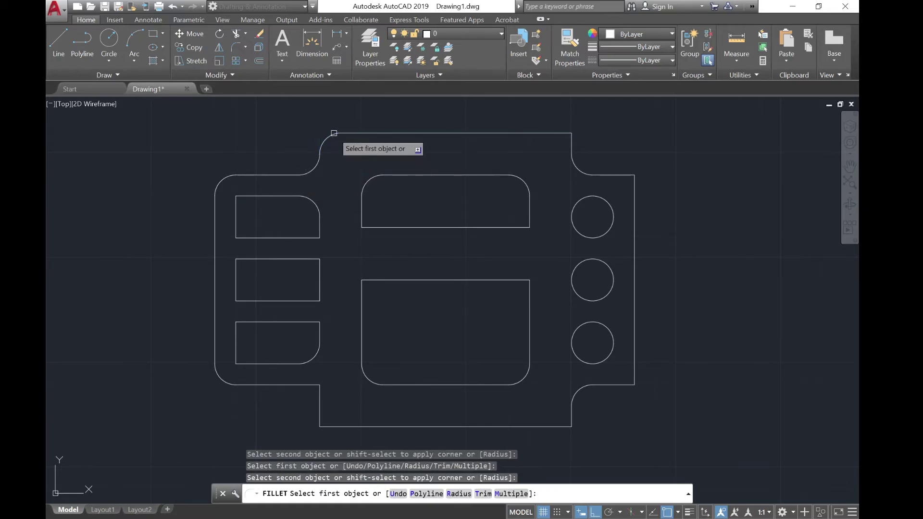
left_click(553, 134)
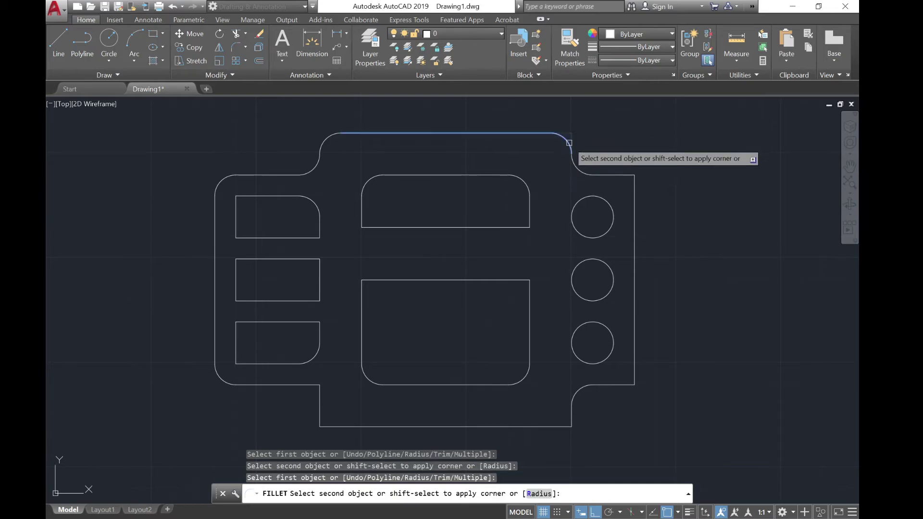
left_click(571, 142)
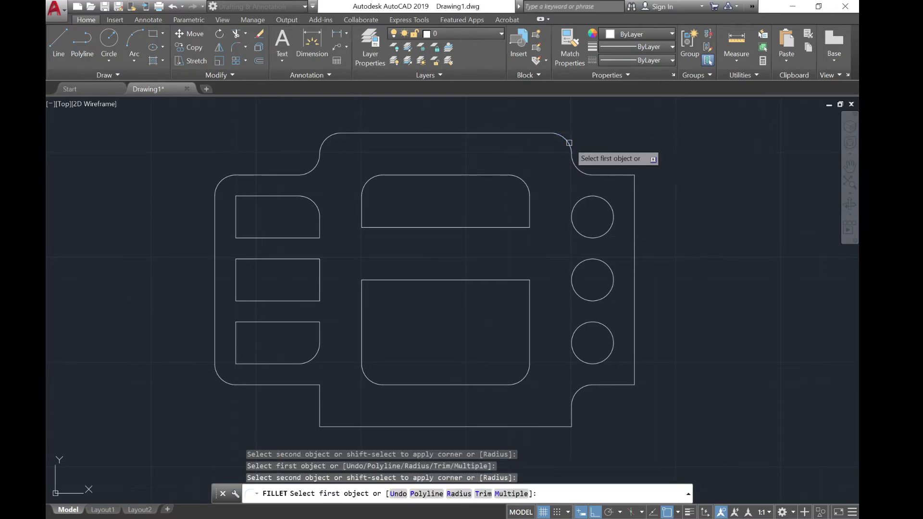
Fillet both outer corners of the right side rectangle and the main rectangle's bottom-right corner with radius 10
left_click(615, 175)
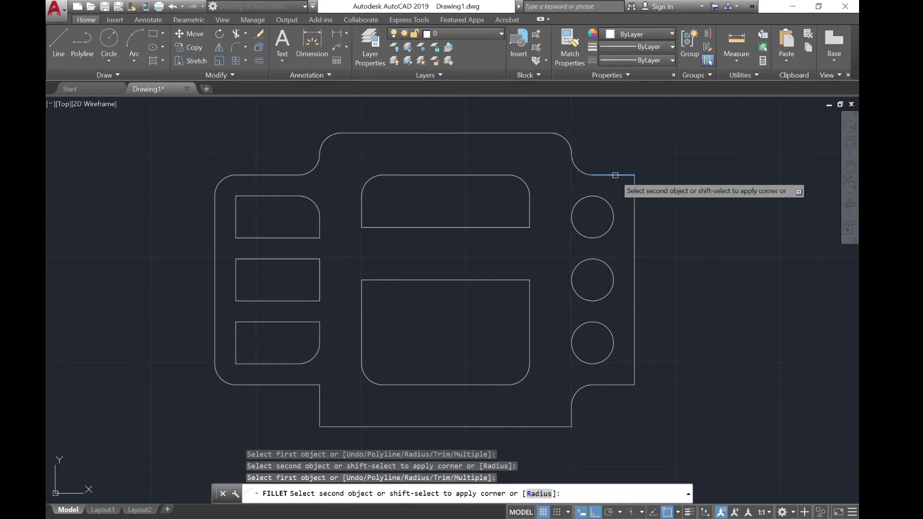
left_click(633, 192)
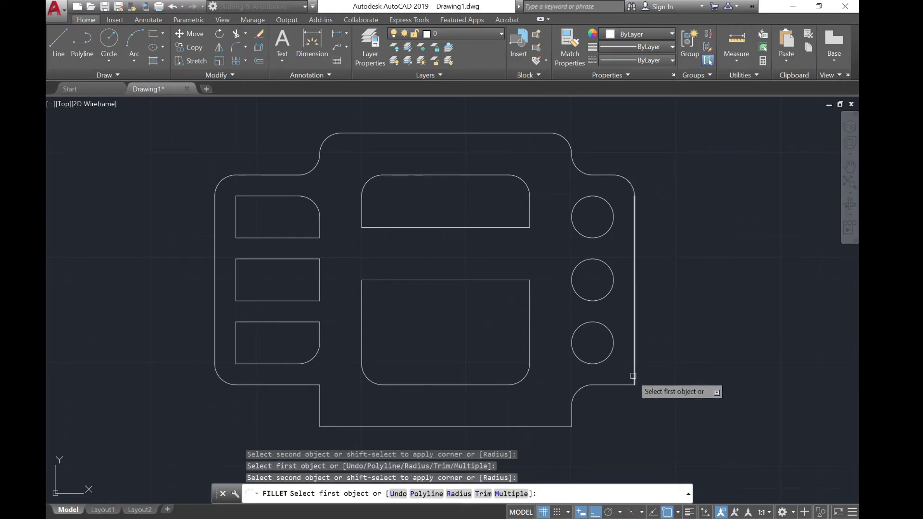
left_click(633, 376)
left_click(617, 385)
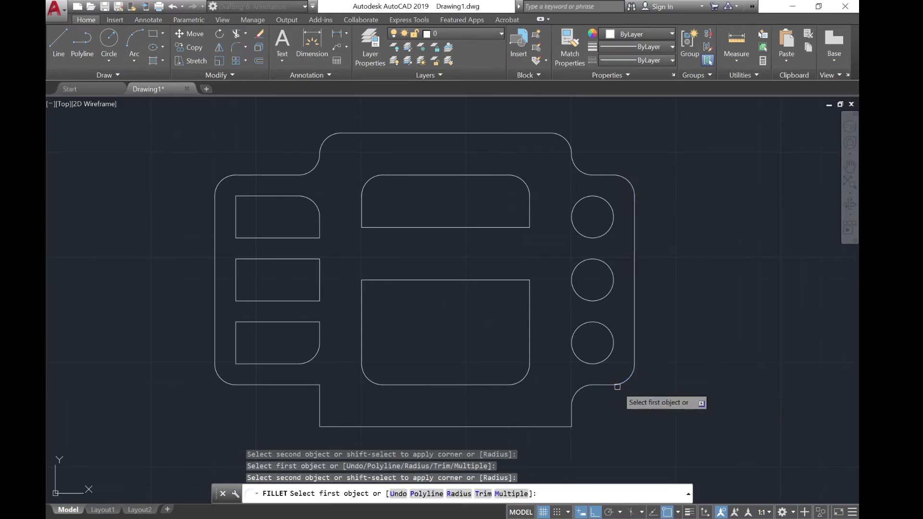
left_click(568, 413)
left_click(559, 425)
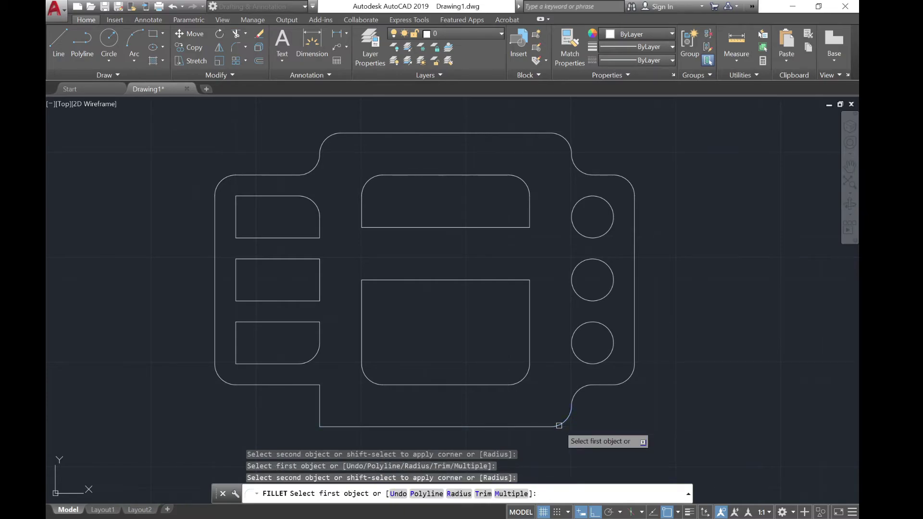
Add a radius dimension to the rounded corner of the upper left slot, placing its text outside the slot
key("Escape")
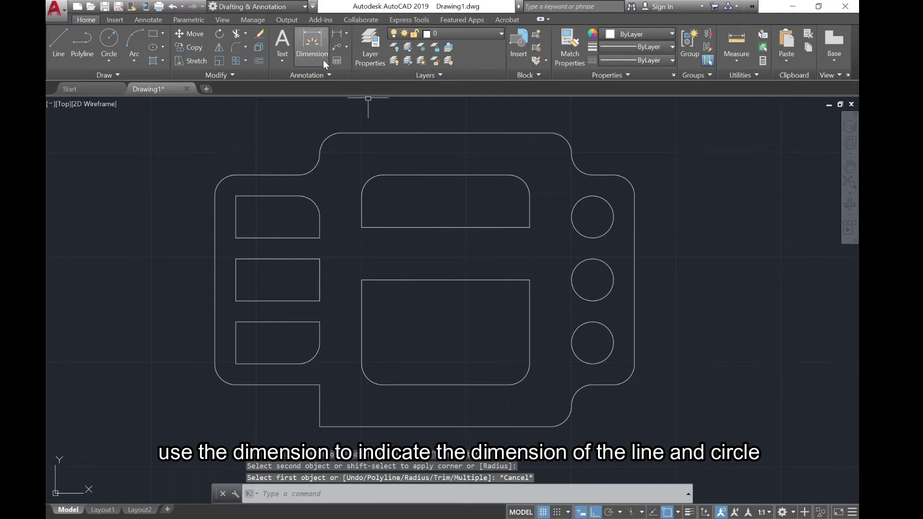
left_click(346, 33)
left_click(364, 146)
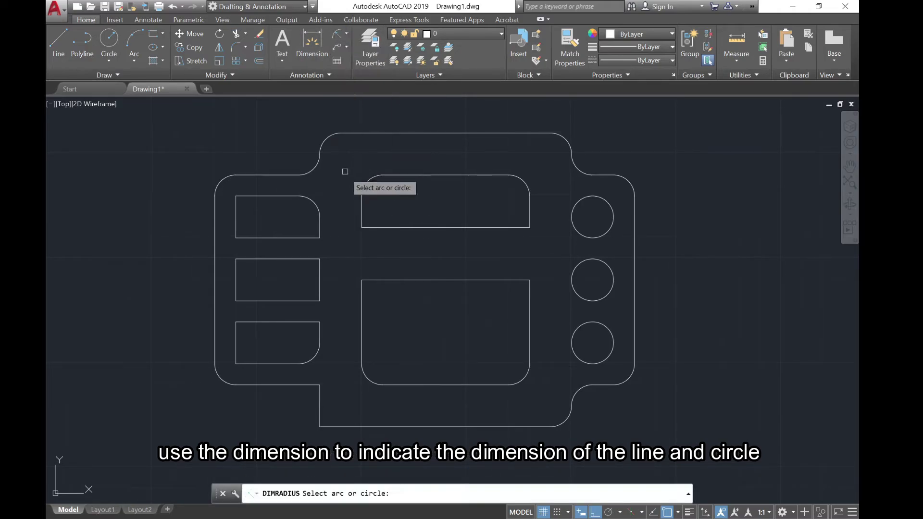
left_click(313, 201)
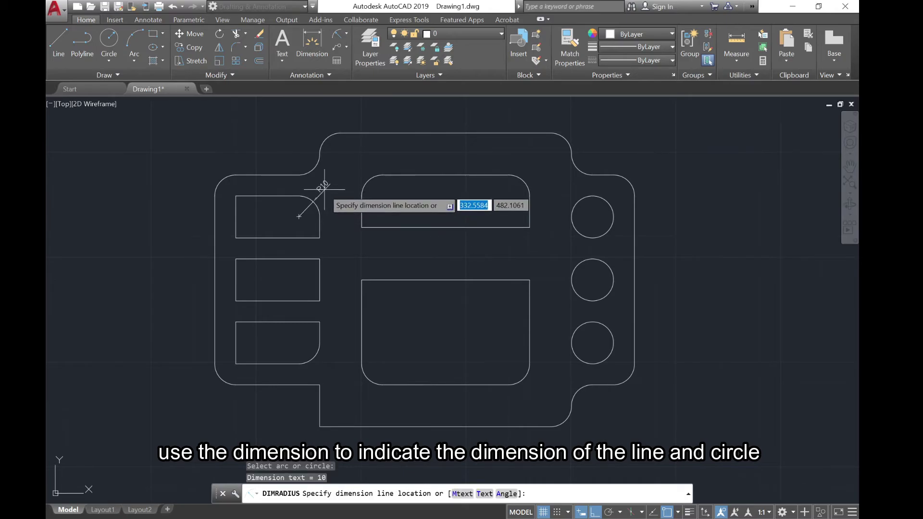
left_click(324, 190)
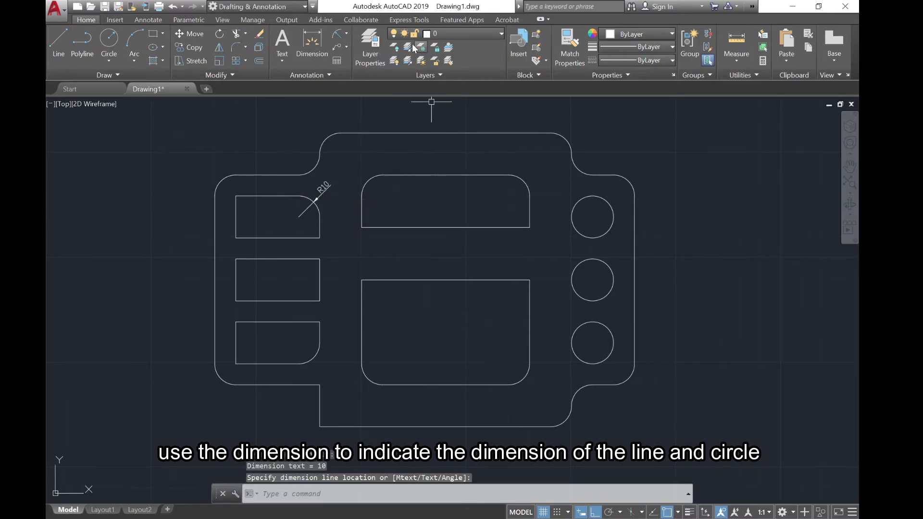
Dimension the vertical distance between the outline's top edge and the top edge of the upper inner rectangle
left_click(305, 53)
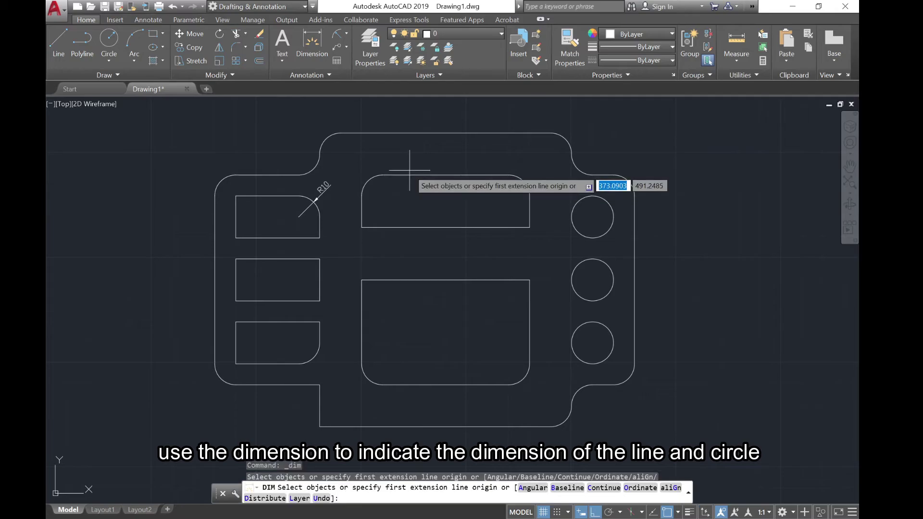
left_click(446, 175)
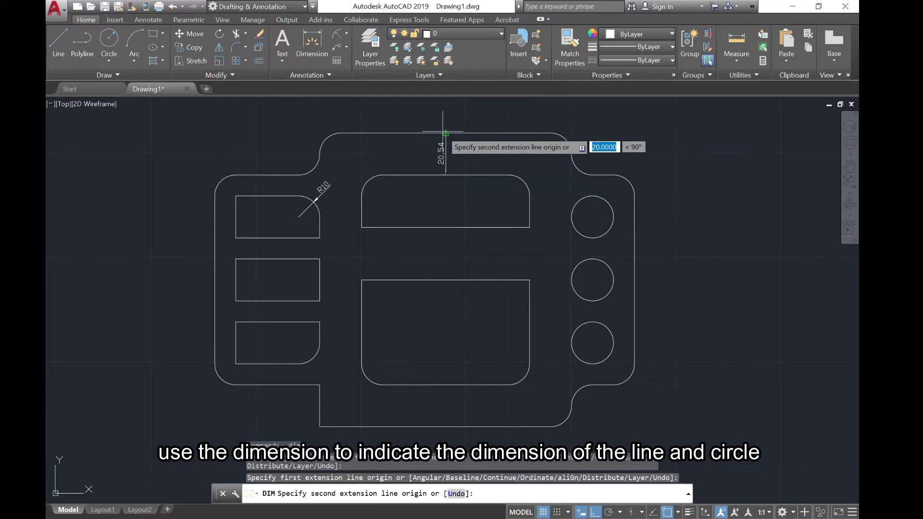
left_click(445, 134)
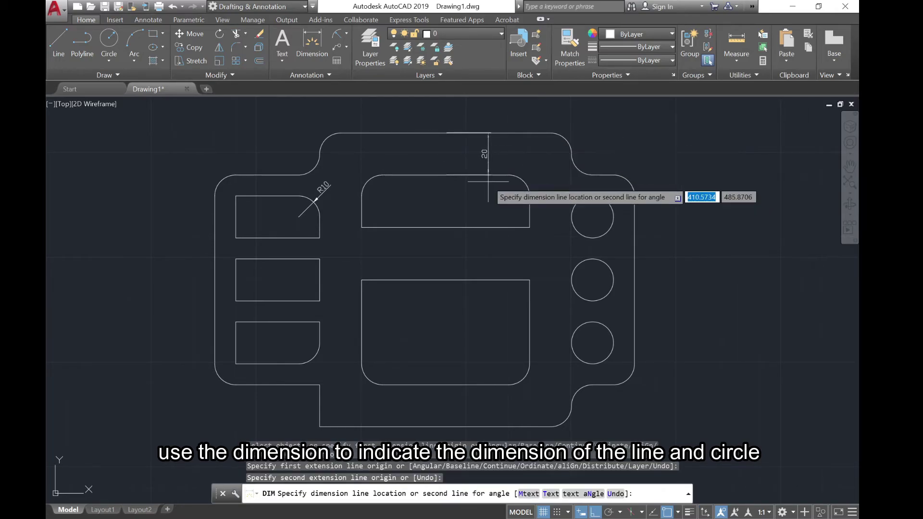
left_click(464, 164)
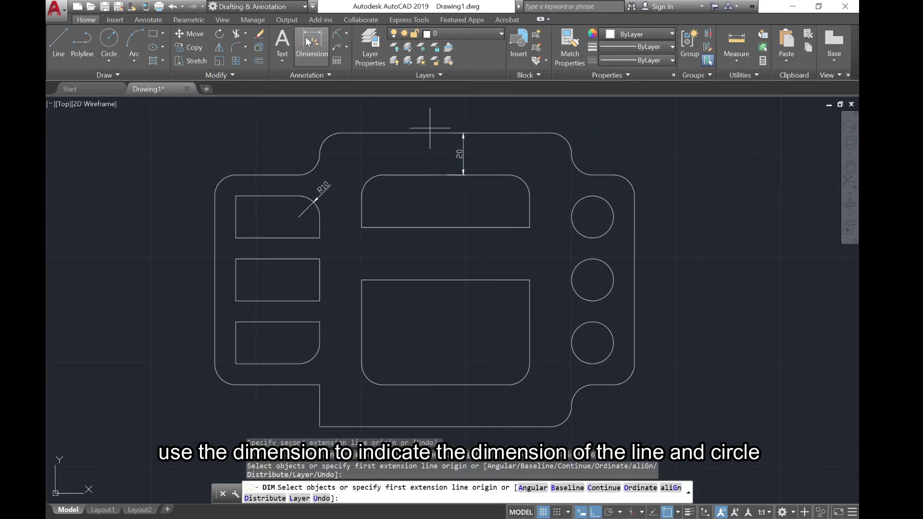
Add radius dimensions to the left side section's upper outer corner and the outline's upper-right inner fillet
left_click(335, 32)
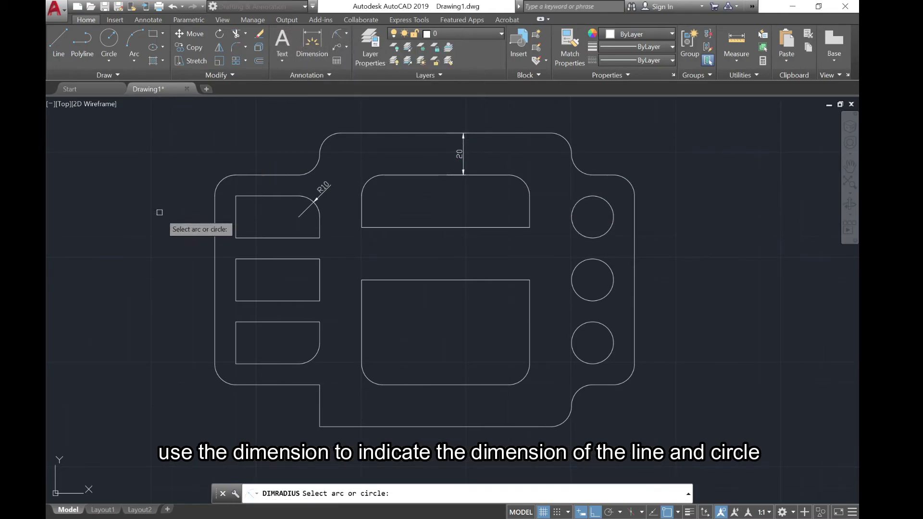
left_click(223, 180)
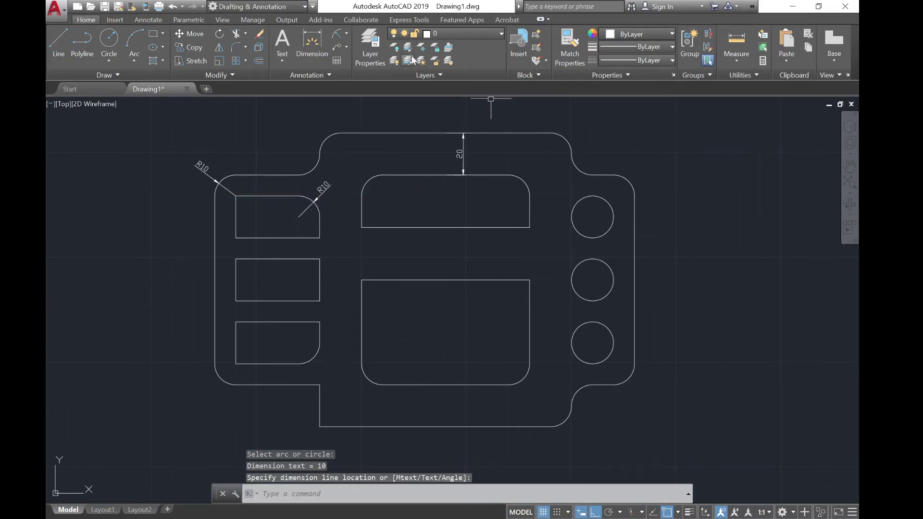
left_click(336, 31)
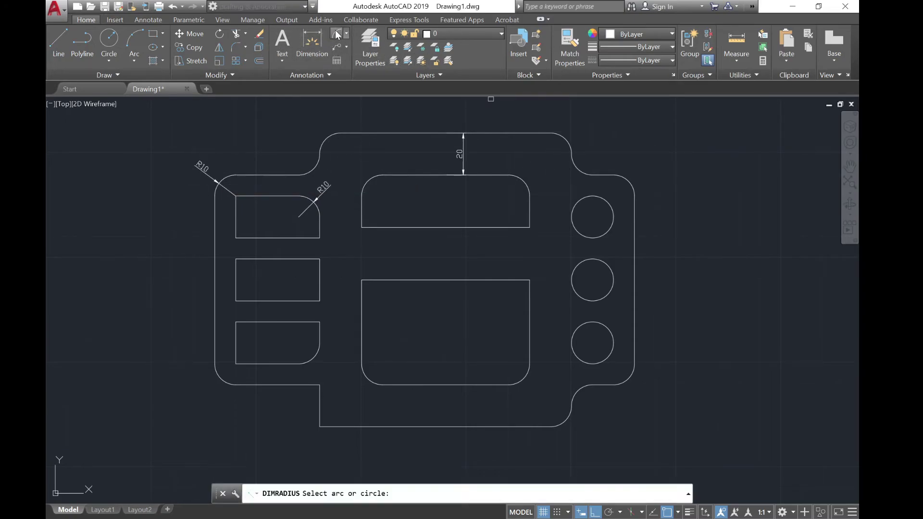
left_click(579, 169)
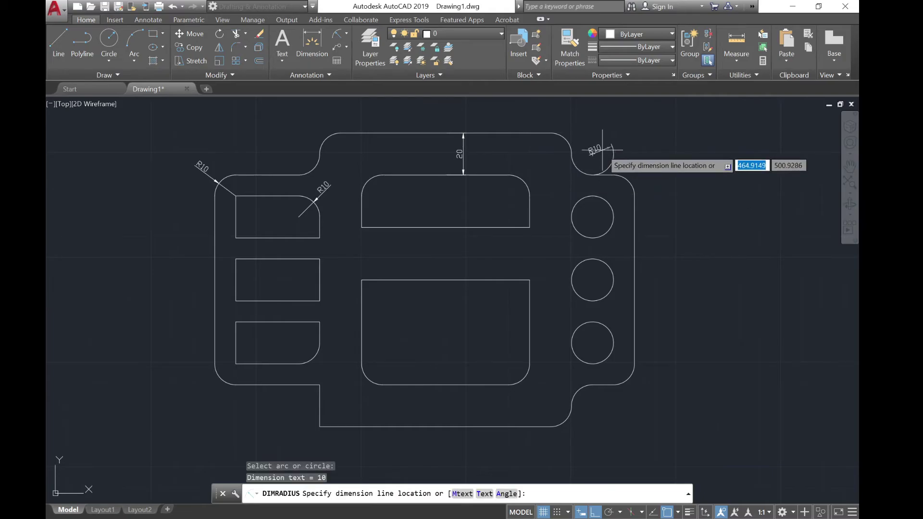
left_click(583, 170)
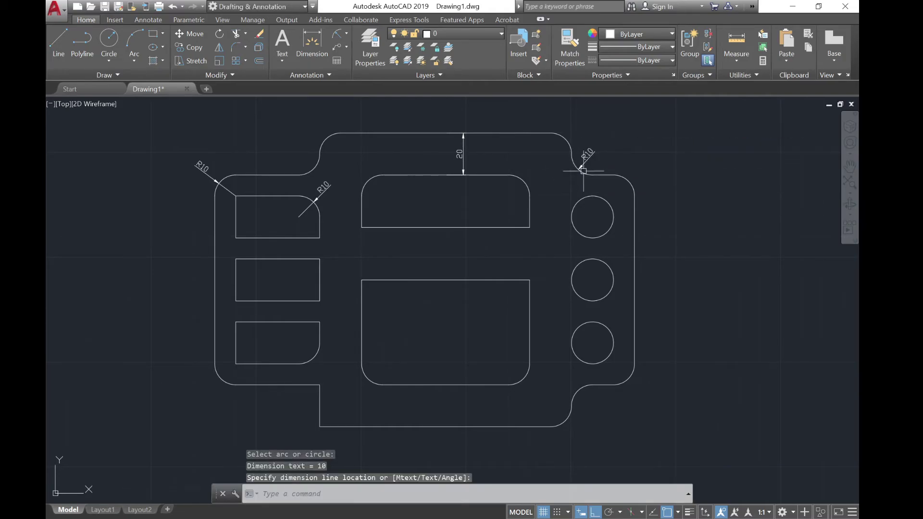
Add a radius dimension to the top circle in the right column, with its text outside the circle's lower left
left_click(339, 39)
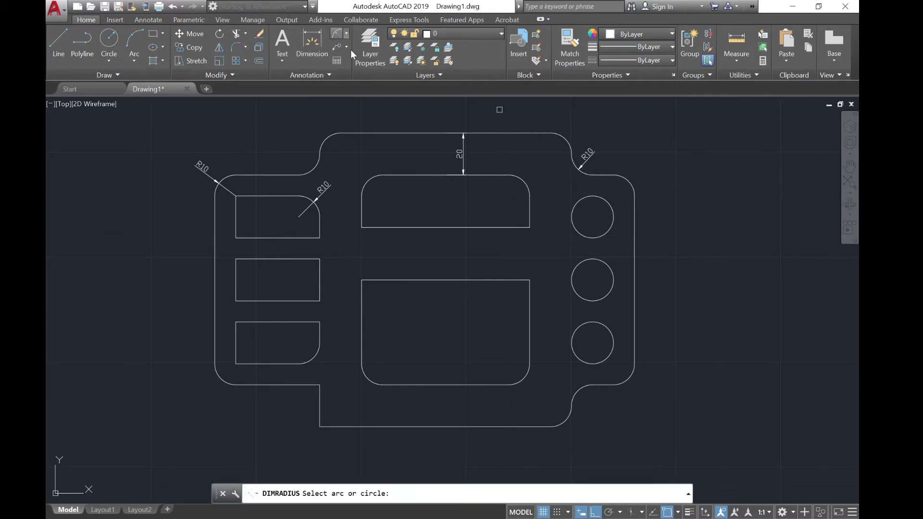
left_click(576, 236)
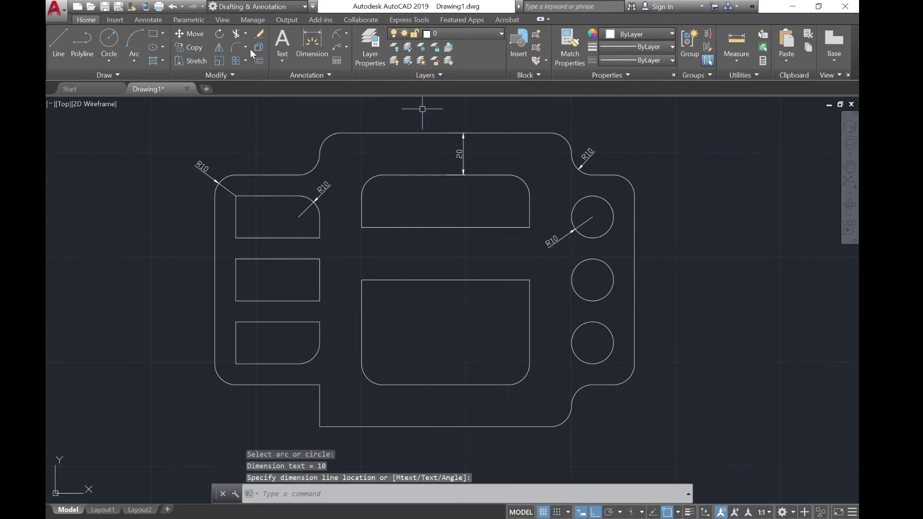
left_click(199, 45)
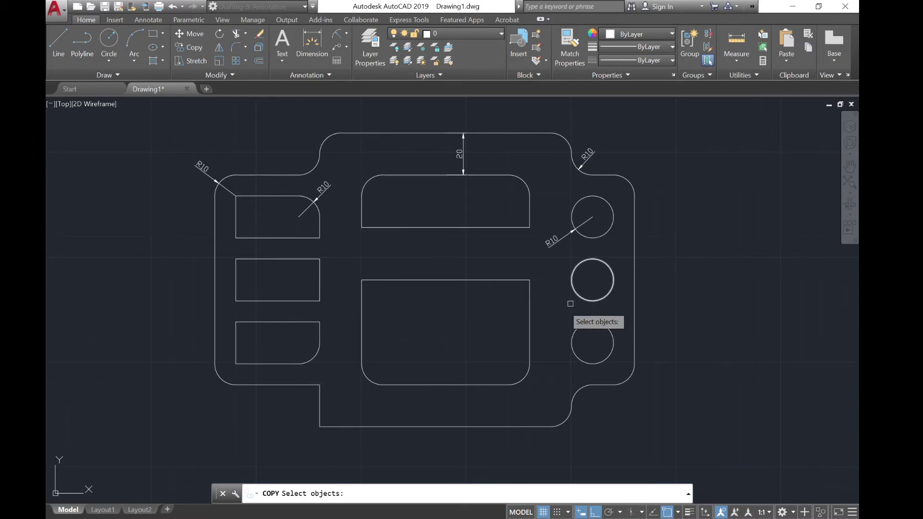
key("Escape")
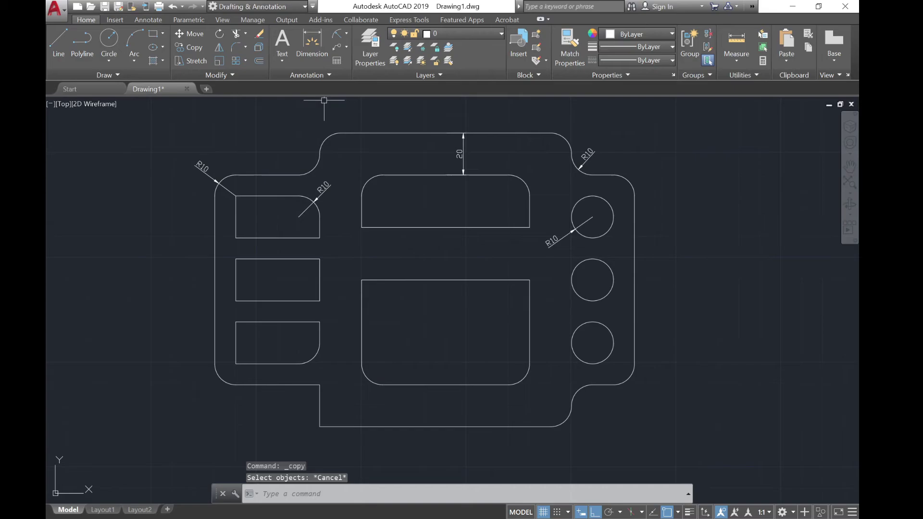
Add a linear dimension for the vertical gap between the middle and bottom circles, placed left of the circles
left_click(347, 34)
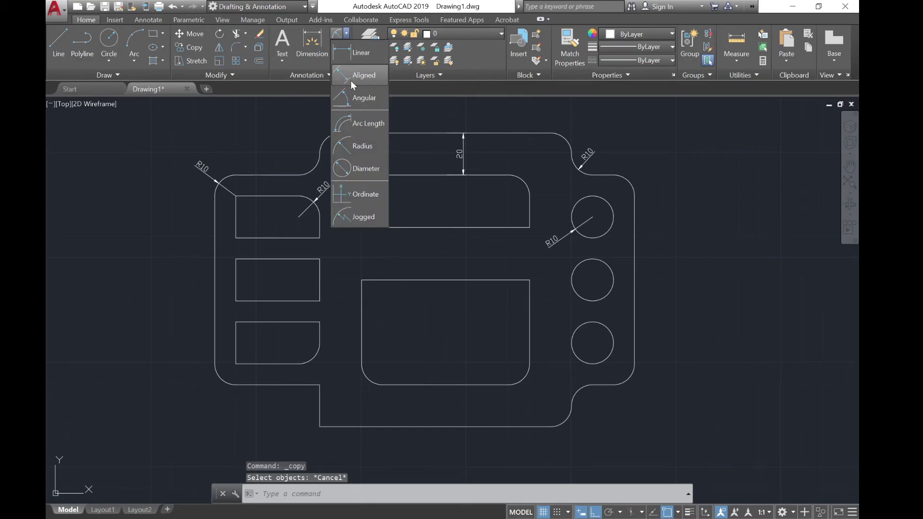
left_click(349, 53)
left_click(593, 301)
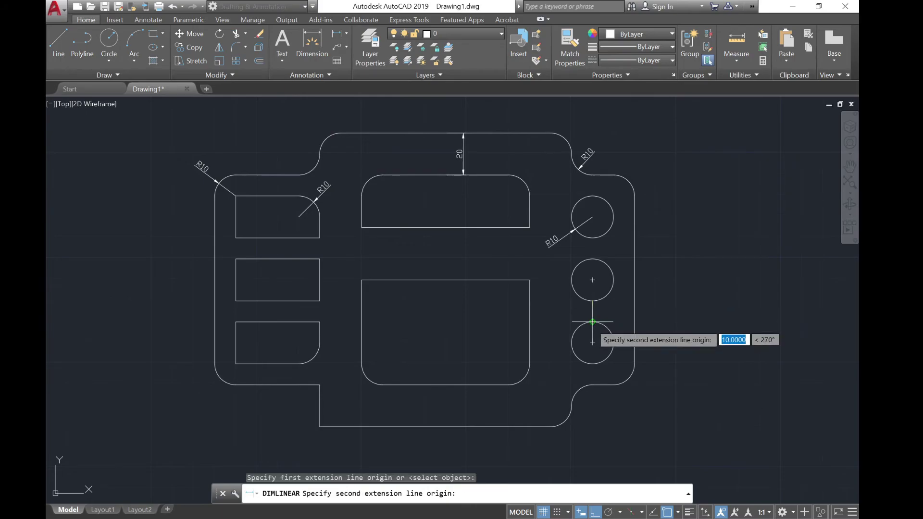
left_click(592, 321)
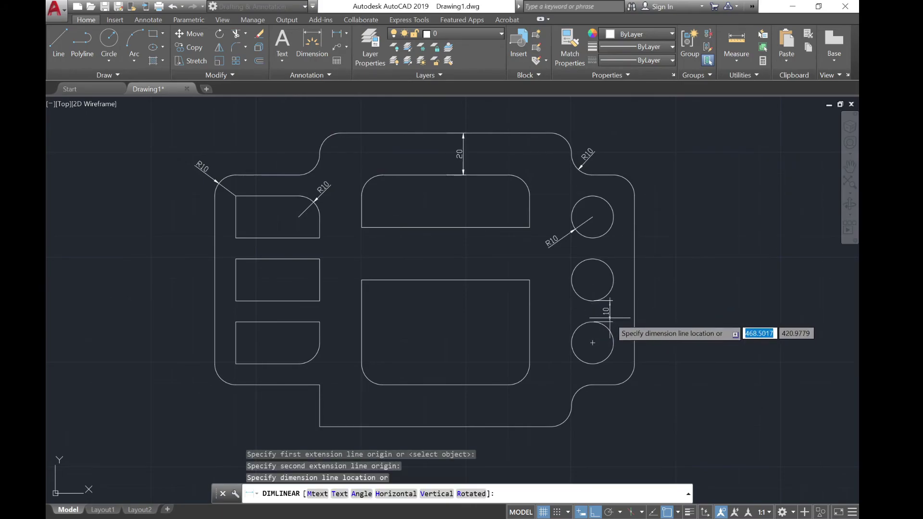
left_click(564, 317)
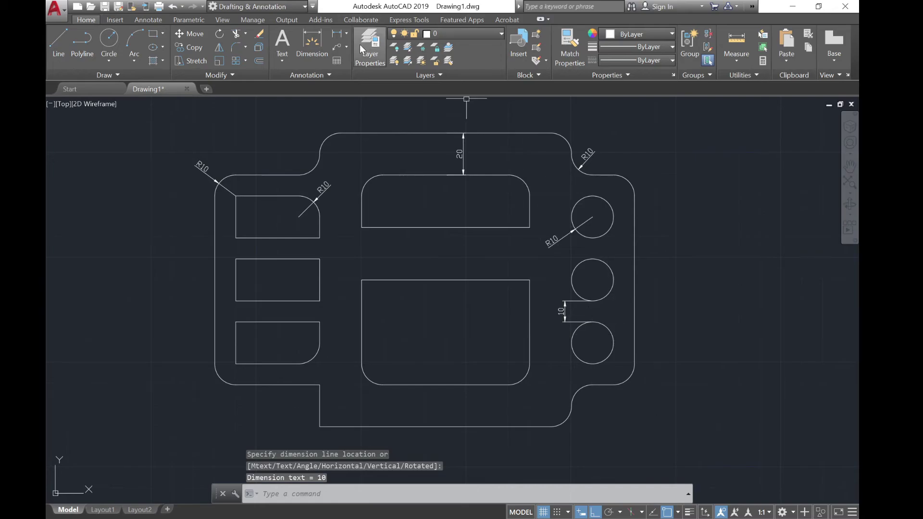
Dimension the horizontal gap between the middle circle and the outline's right edge
left_click(312, 44)
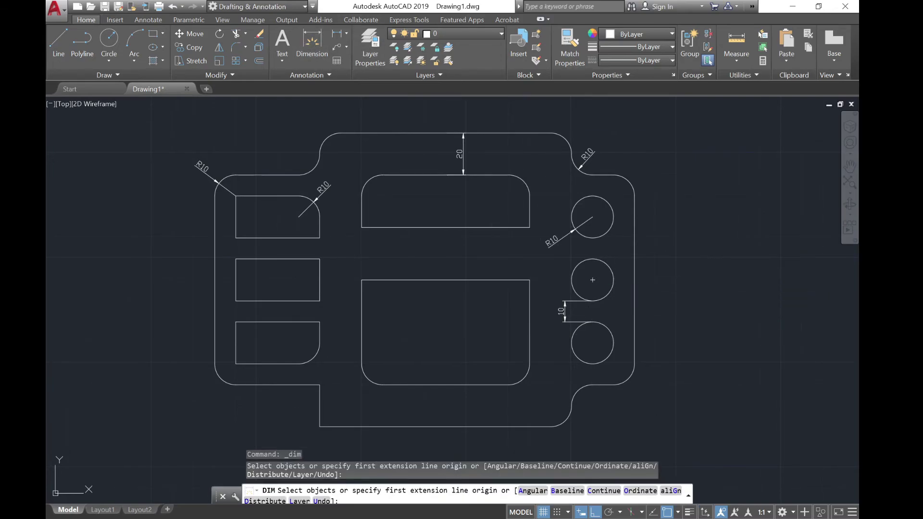
left_click(614, 281)
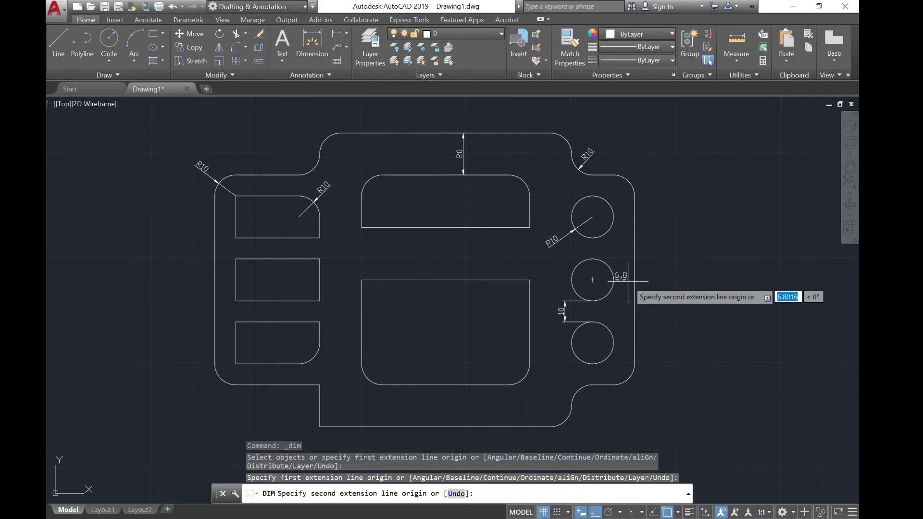
left_click(635, 279)
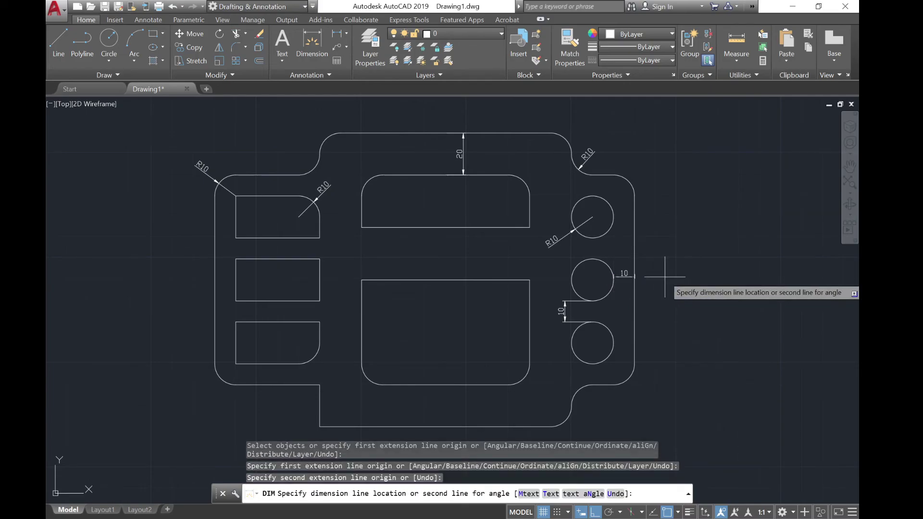
left_click(665, 276)
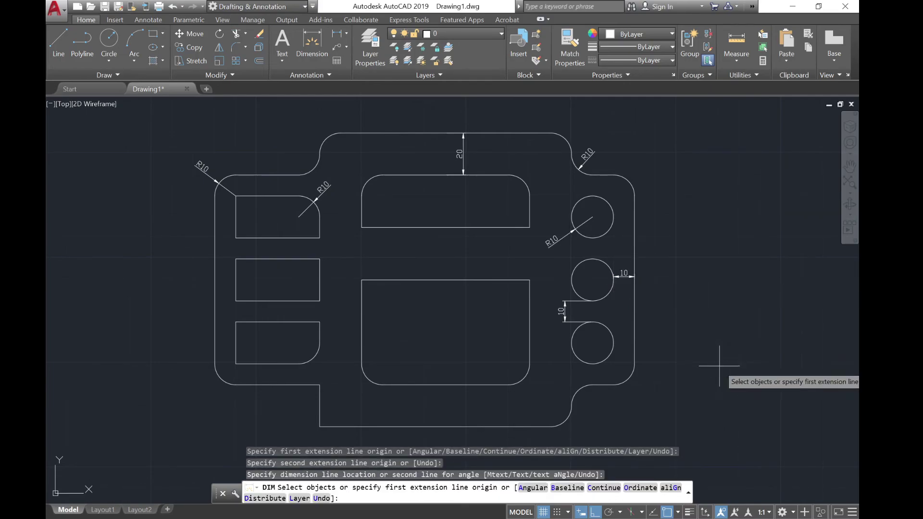
Dimension the height of the lower inner rectangle, placing the dimension line inside it
left_click(311, 45)
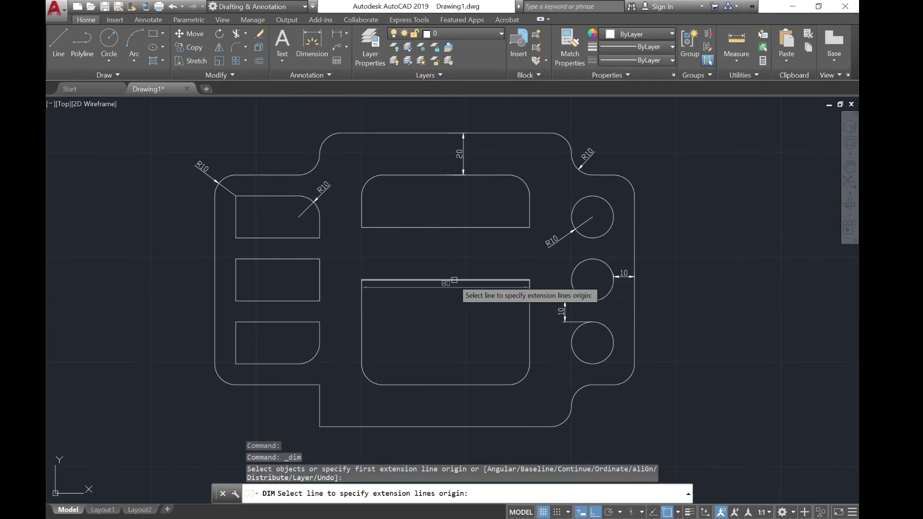
left_click(446, 290)
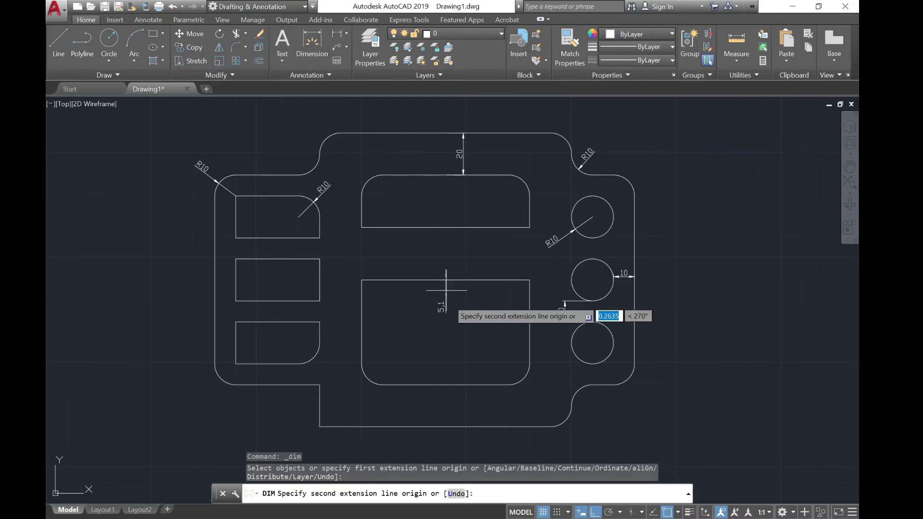
left_click(442, 380)
left_click(458, 346)
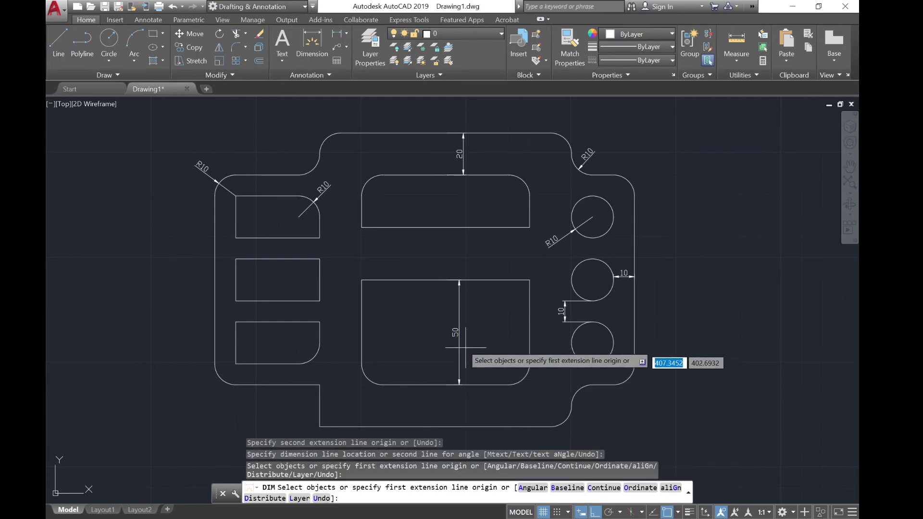
key("Return")
Dimension the width of the upper inner rectangle, placing the dimension line just below its bottom edge
left_click(361, 227)
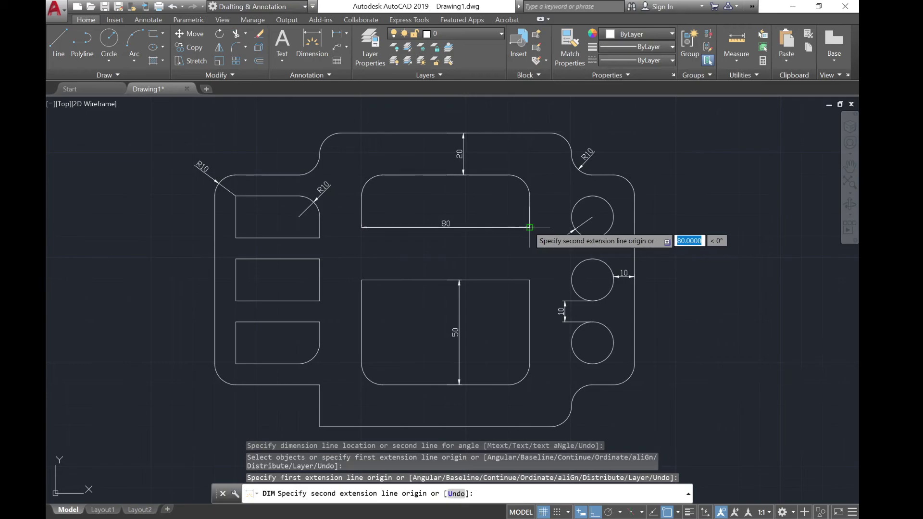
left_click(529, 227)
left_click(530, 240)
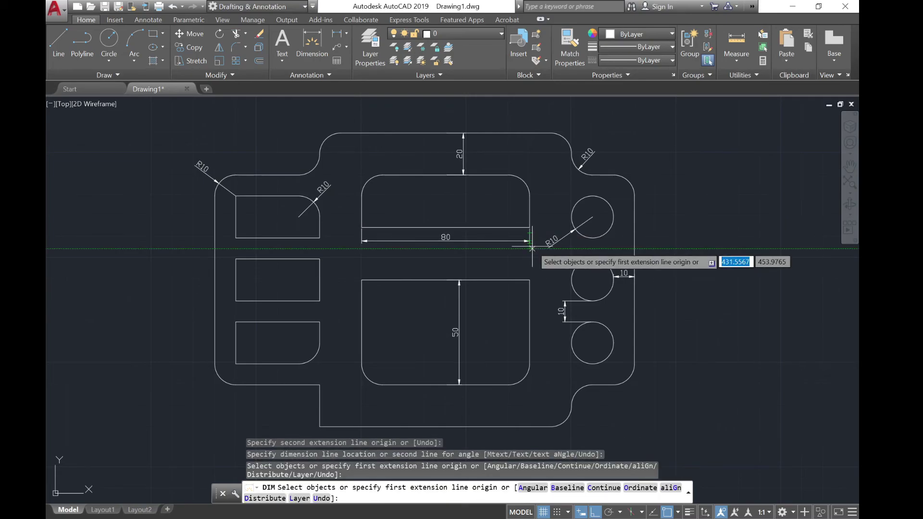
Dimension the main rectangle's bottom width from its bottom-left corner to the lower-right fillets, placing the dimension below the outline
middle_click_drag(362, 361, 380, 294)
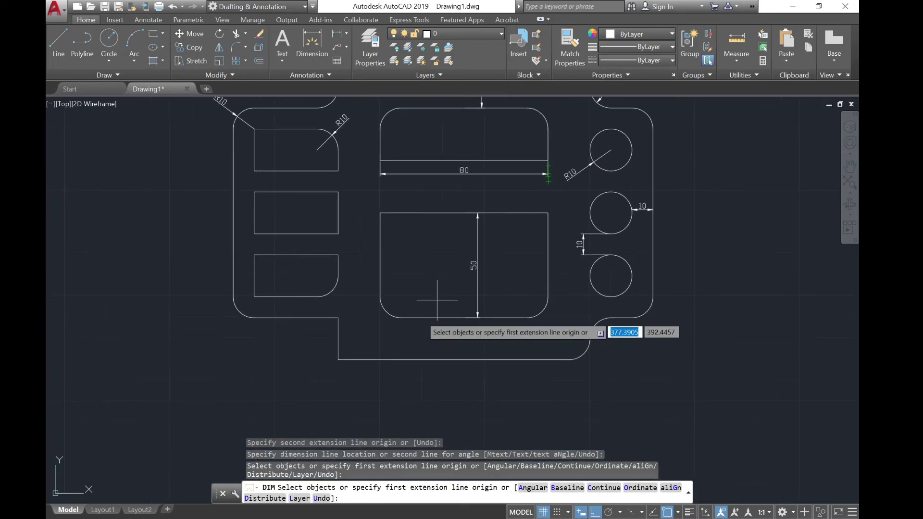
left_click(338, 360)
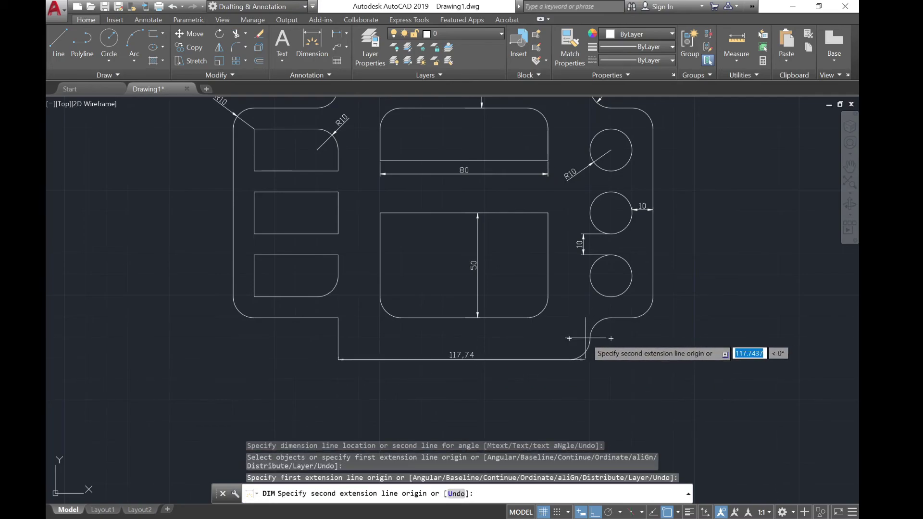
left_click(590, 338)
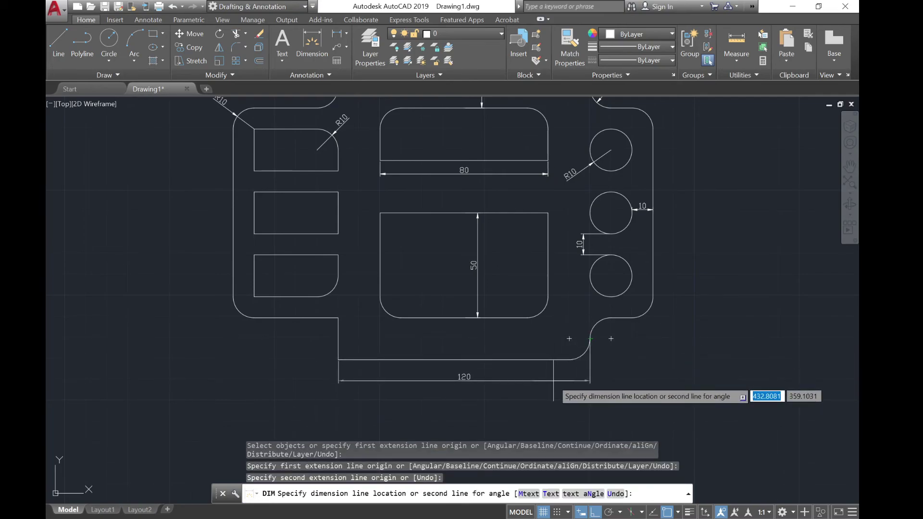
left_click(550, 399)
Dimension the outline's left shoulder width from its left edge to the lower vertical edge, aligned with the 120 dimension below
middle_click_drag(556, 366, 531, 313)
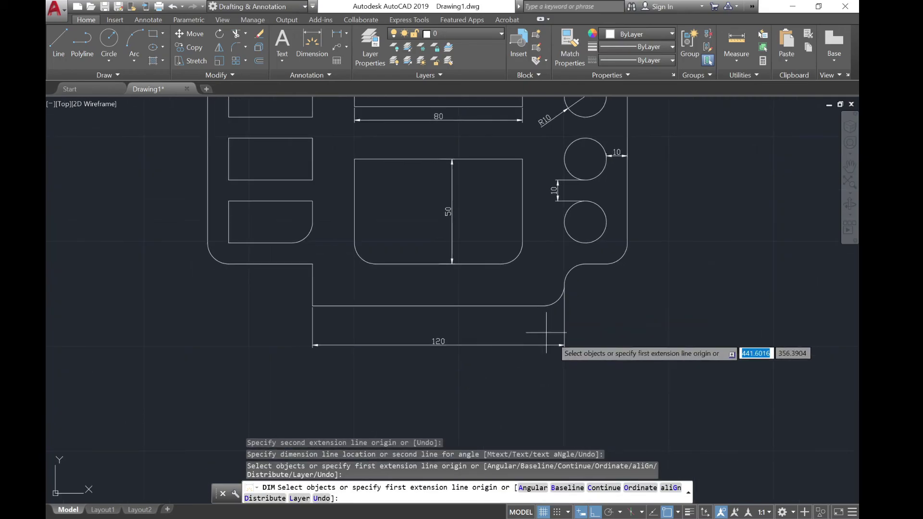
left_click(208, 243)
left_click(313, 263)
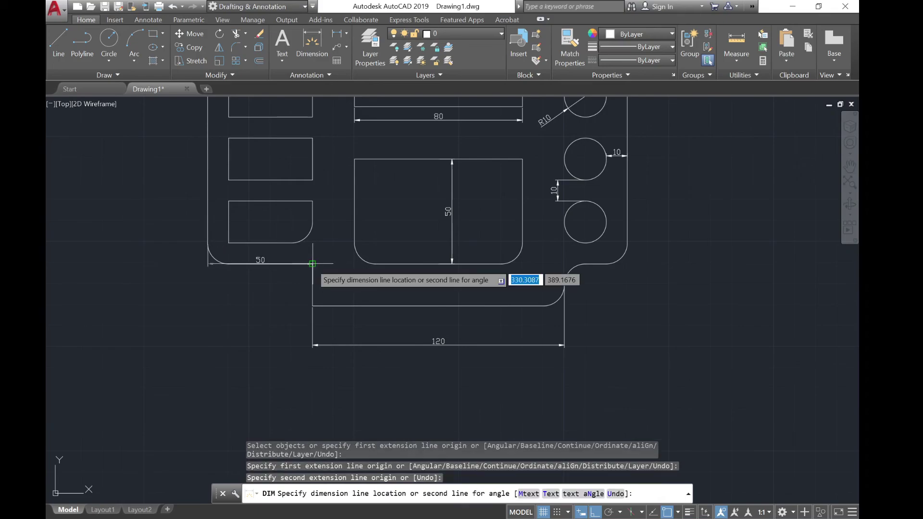
left_click(312, 345)
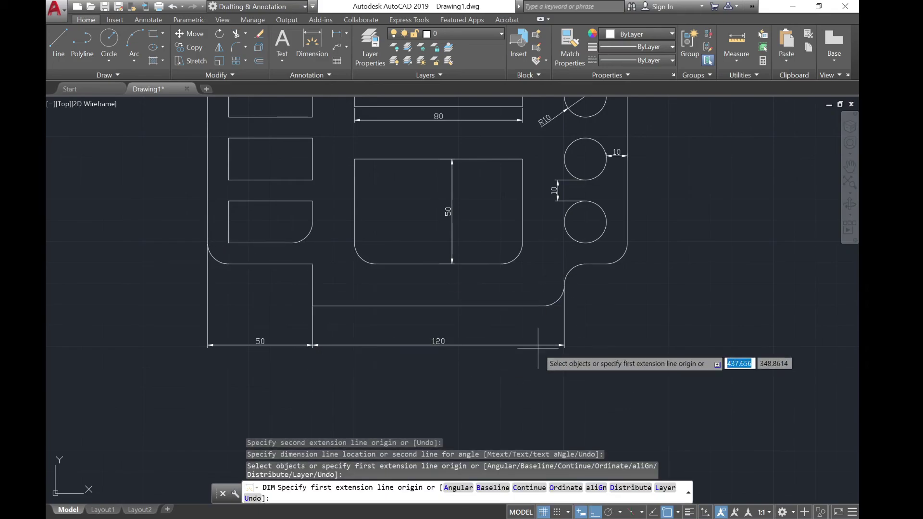
Dimension the outline's right shoulder width from the lower-right fillets to its right edge, aligned with the 120 dimension, and finish dimensioning
left_click(565, 284)
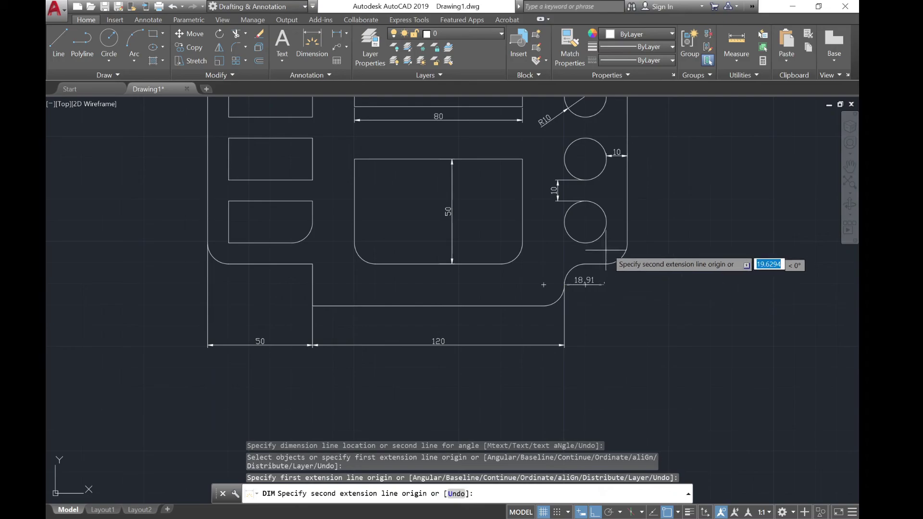
left_click(628, 243)
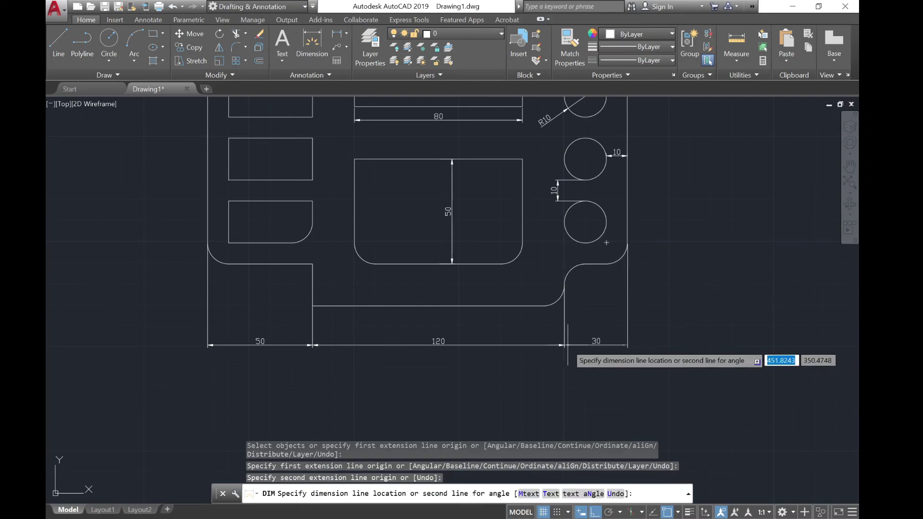
left_click(561, 346)
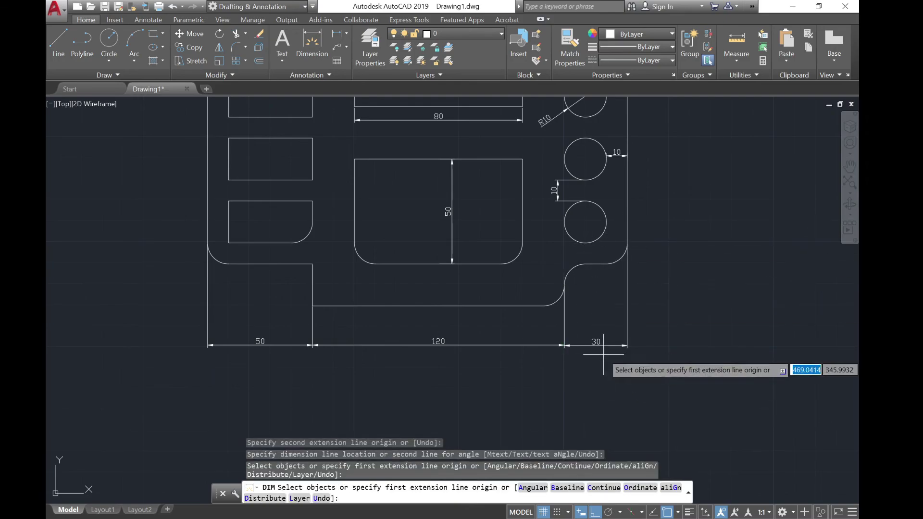
key("Escape")
Dimension the width of the middle left slot, placing the dimension line just above its top edge
mouse_move(525, 280)
middle_mouse_down()
mouse_move(563, 365)
mouse_move(566, 354)
middle_mouse_up()
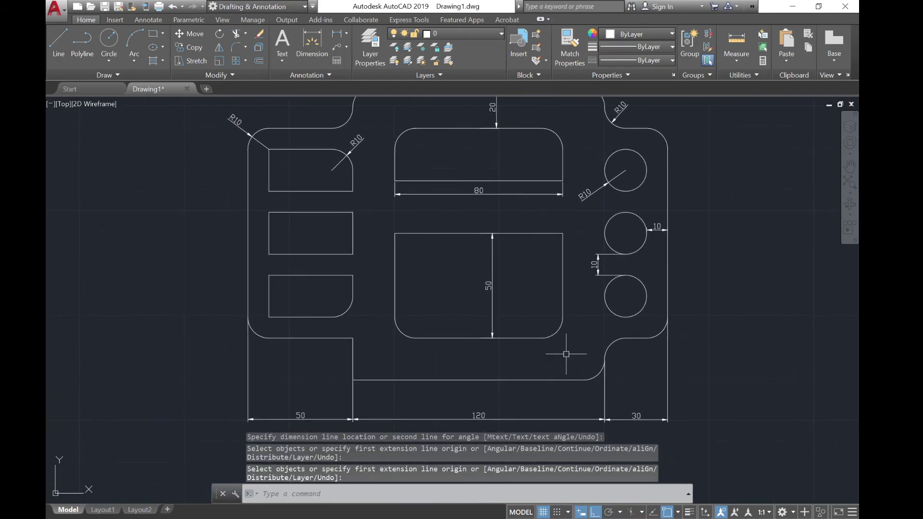
left_click(319, 37)
left_click(269, 212)
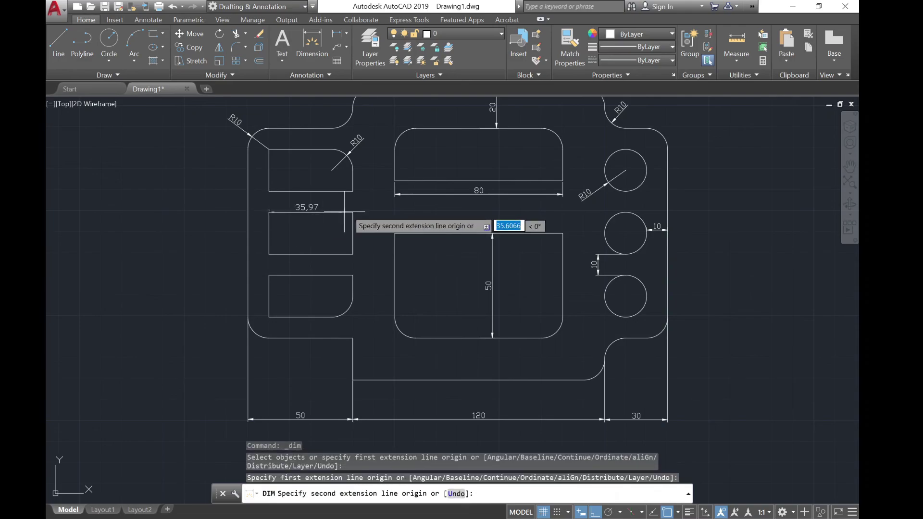
left_click(353, 212)
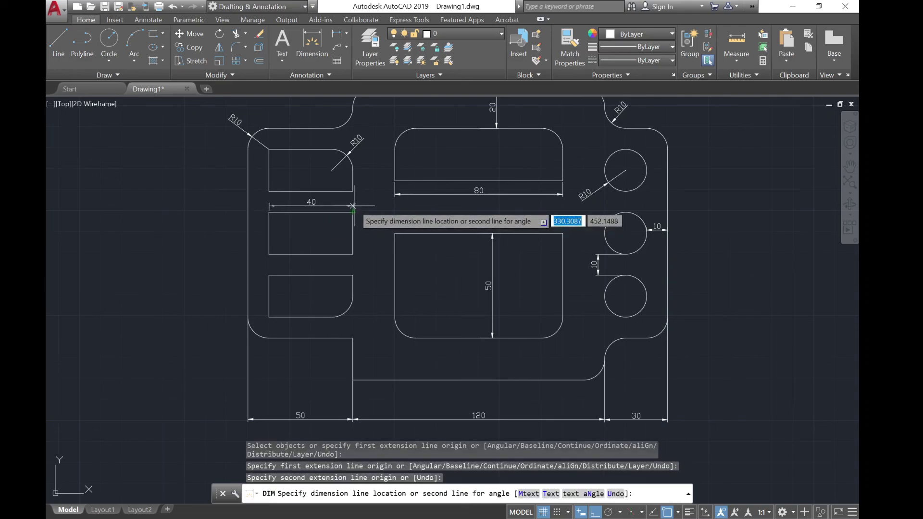
left_click(352, 205)
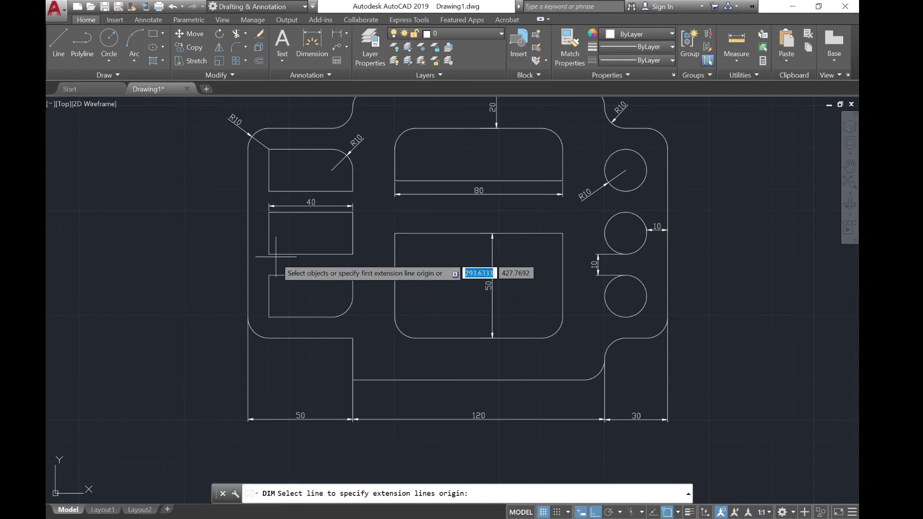
Dimension the height of the lowest left slot, placing the dimension line inside it near its left edge
left_click(269, 275)
left_click(268, 318)
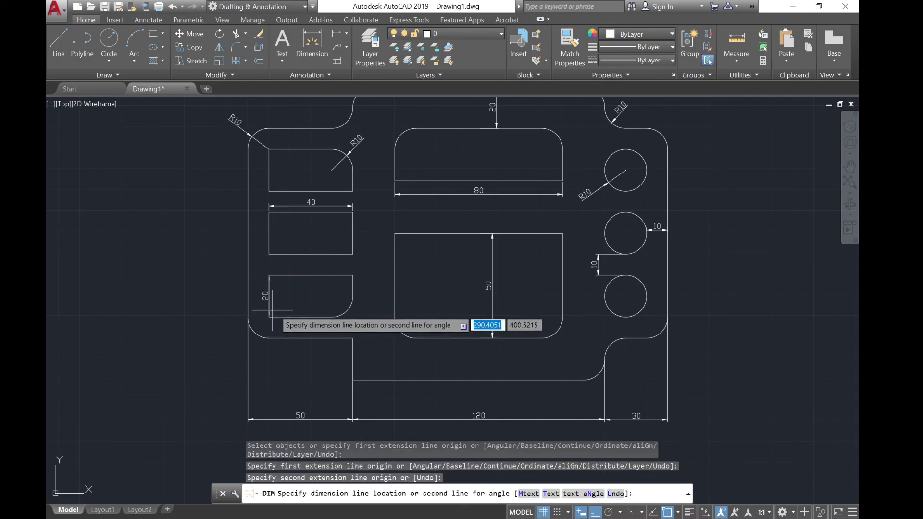
left_click(279, 287)
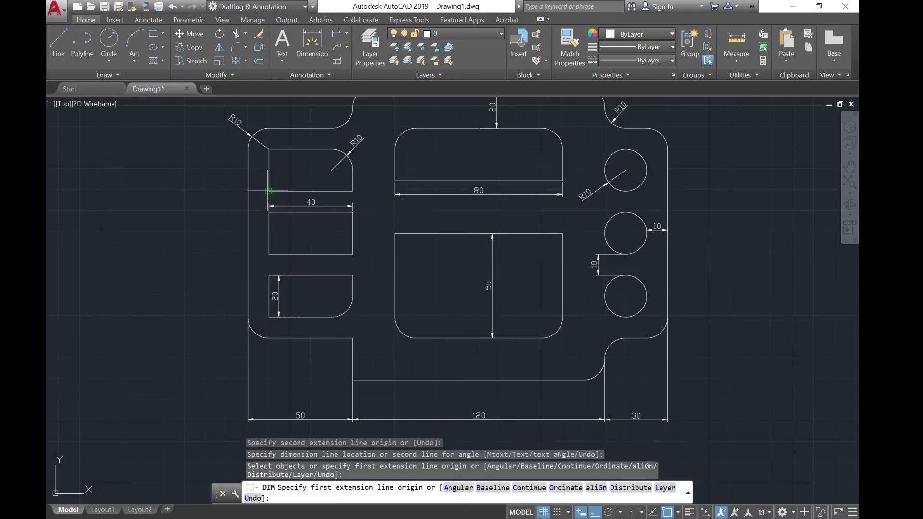
Dimension the height of the top left slot, placing the dimension line inside near its left edge, and finish dimensioning
left_click(269, 149)
left_click(269, 191)
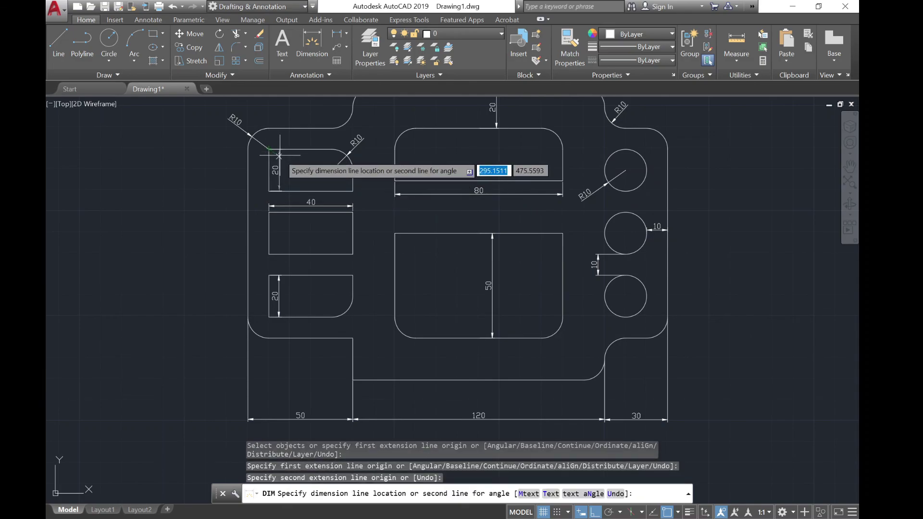
left_click(278, 163)
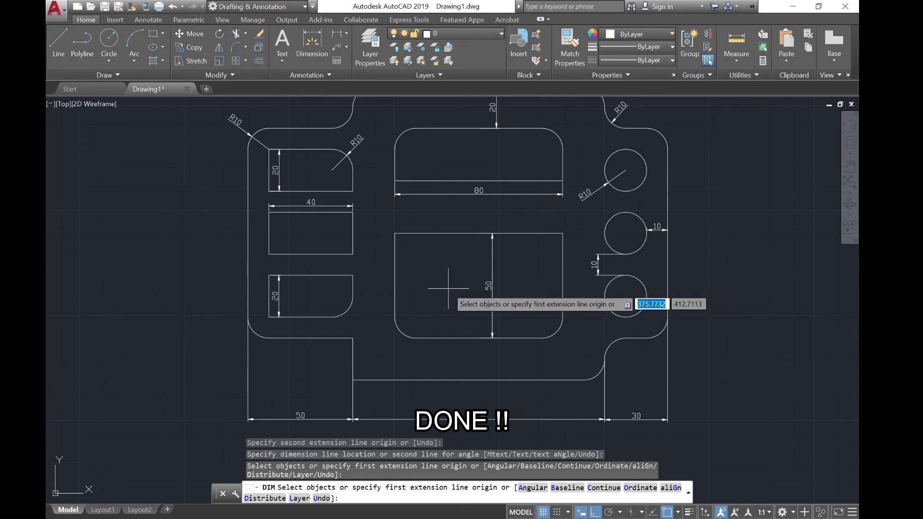
middle_click_drag(448, 288, 407, 312)
key("Escape")
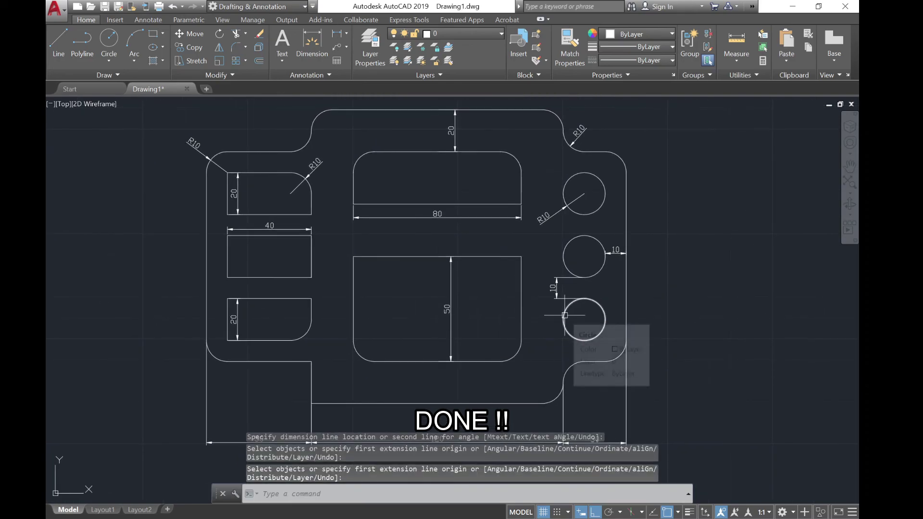
middle_click_drag(484, 328, 497, 332)
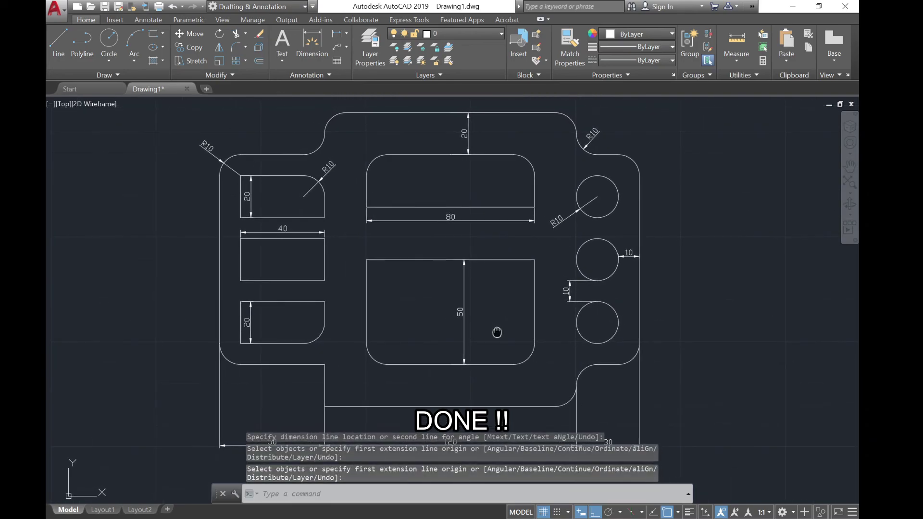